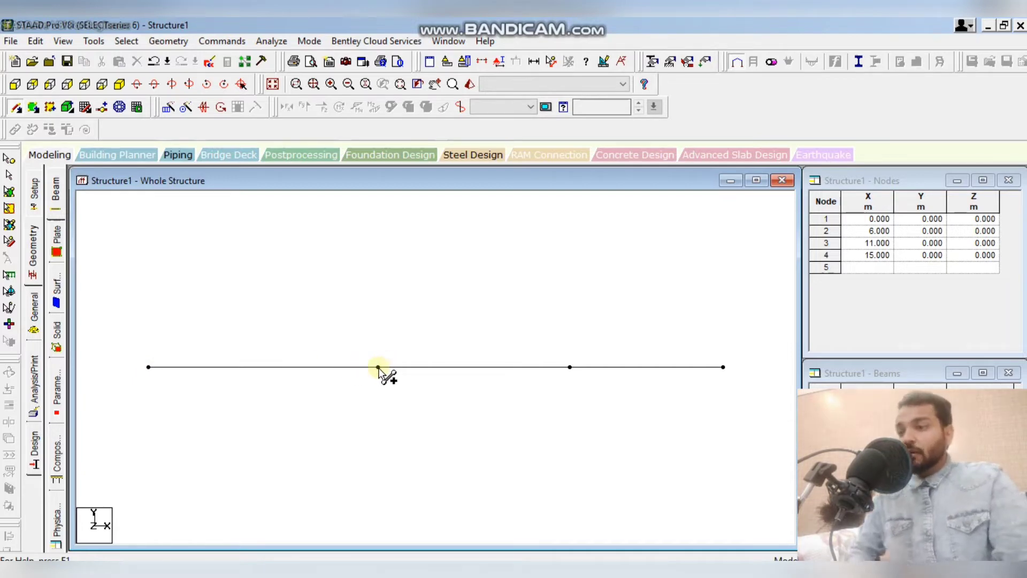
# Turn off the point-to-point beam drawing command so the normal selection cursor is active.
pyautogui.click(171, 40)
pyautogui.click(234, 113)
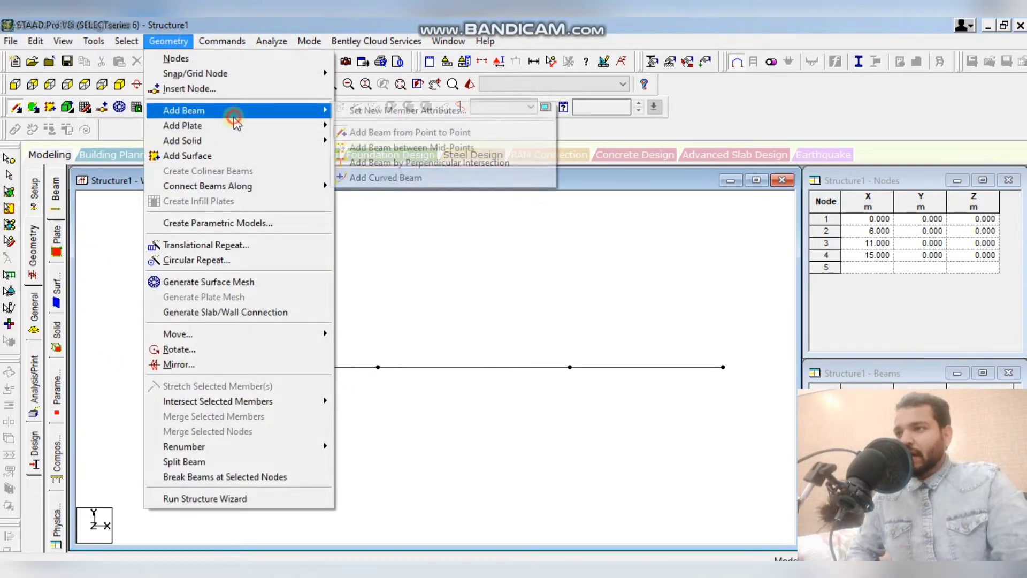
pyautogui.click(362, 133)
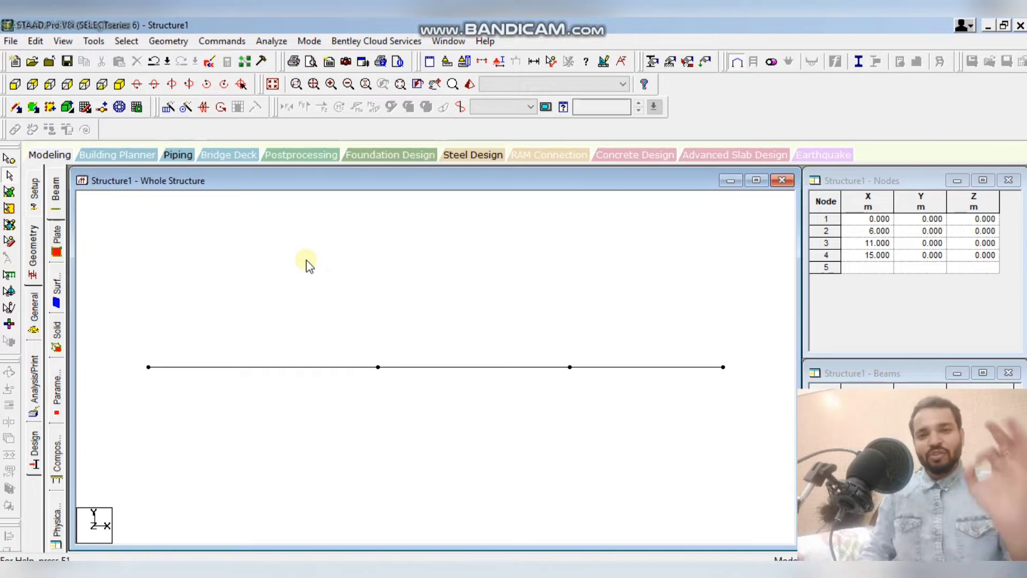
# Start defining a new member section property and look through the rectangle, trapezoidal and general section types.
pyautogui.click(33, 308)
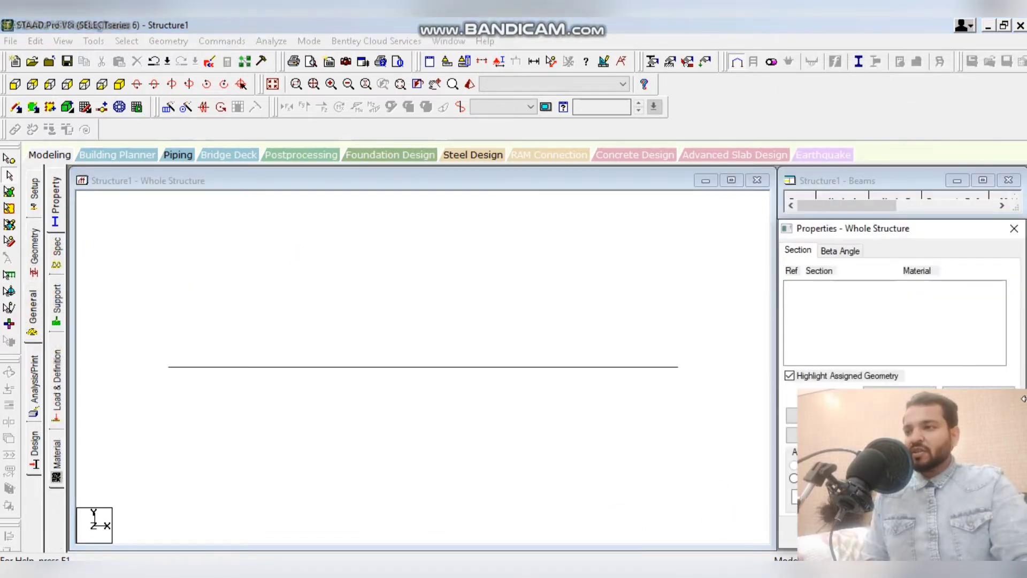
pyautogui.moveTo(878, 235); pyautogui.dragTo(875, 86)
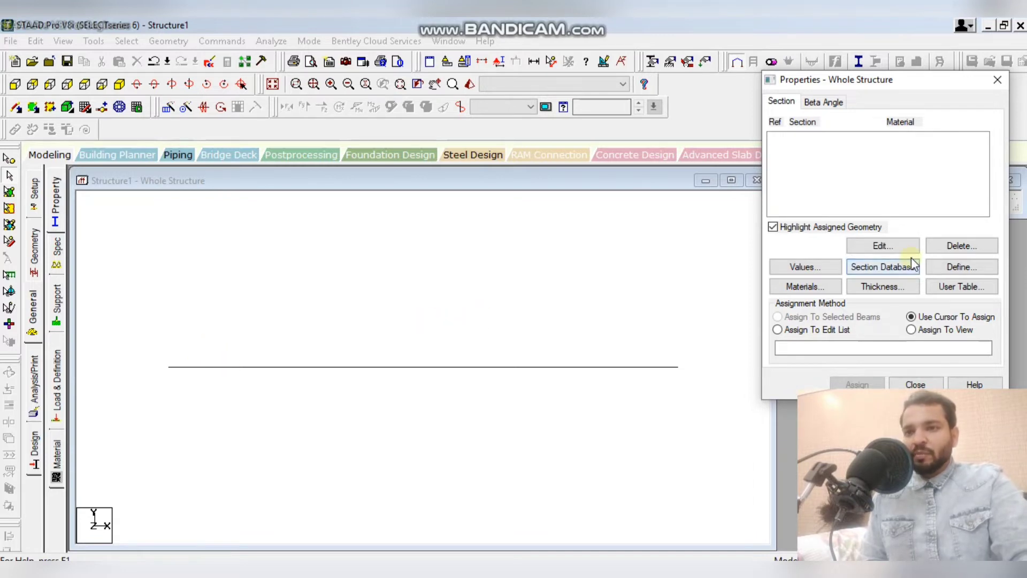
pyautogui.click(958, 267)
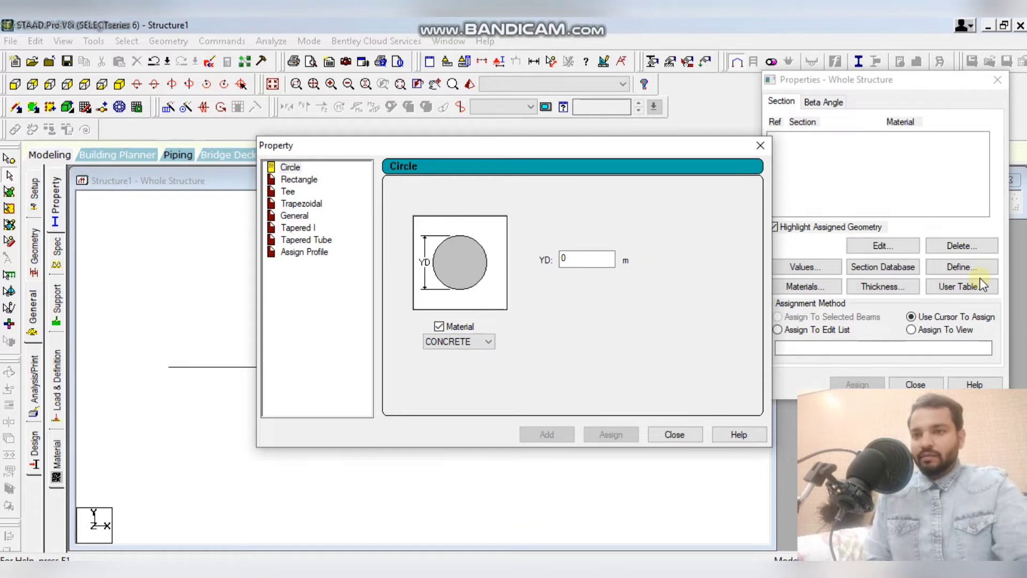
pyautogui.moveTo(495, 146)
pyautogui.mouseDown()
pyautogui.moveTo(509, 152)
pyautogui.moveTo(488, 151)
pyautogui.mouseUp()
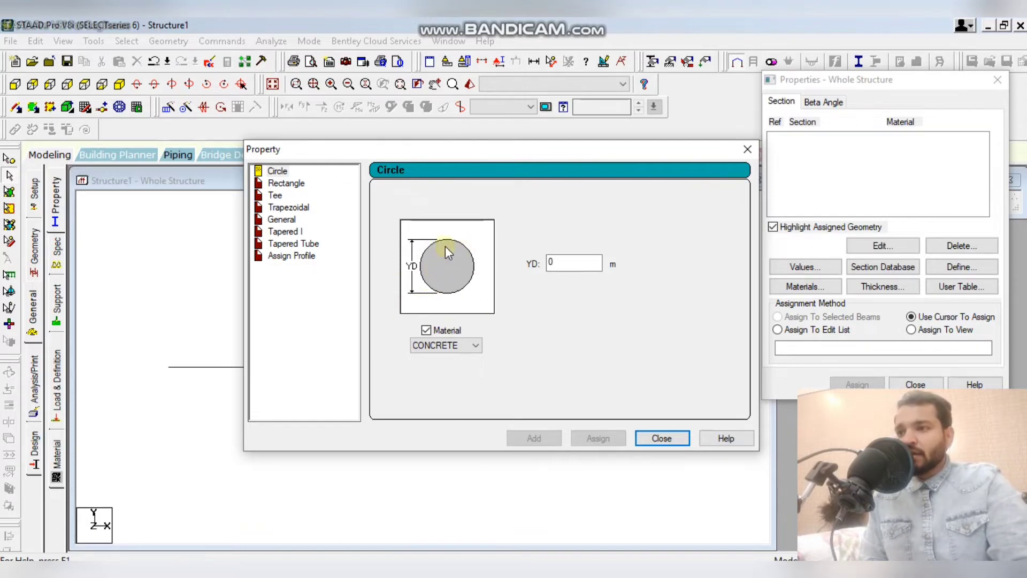
pyautogui.click(287, 184)
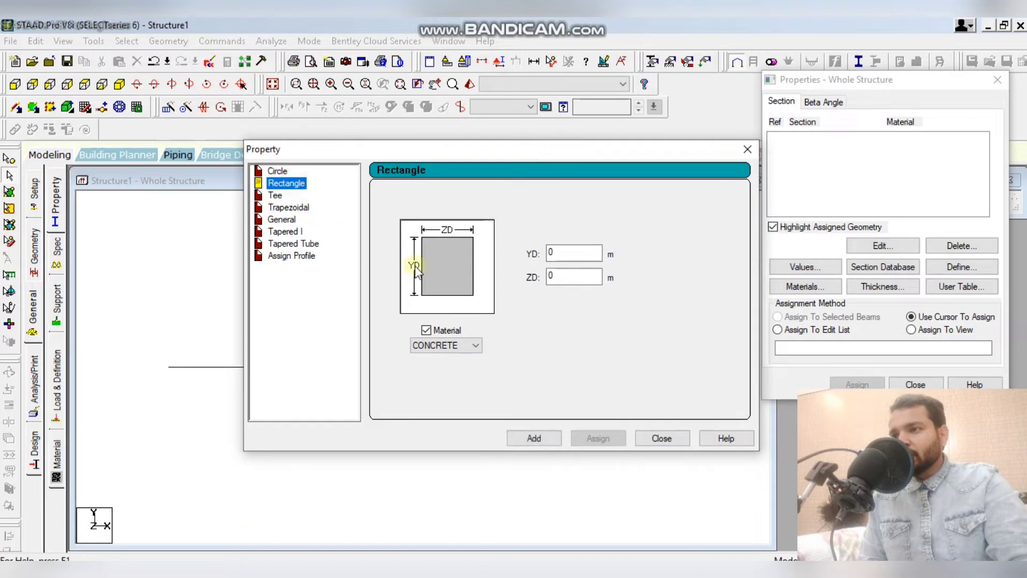
pyautogui.click(283, 209)
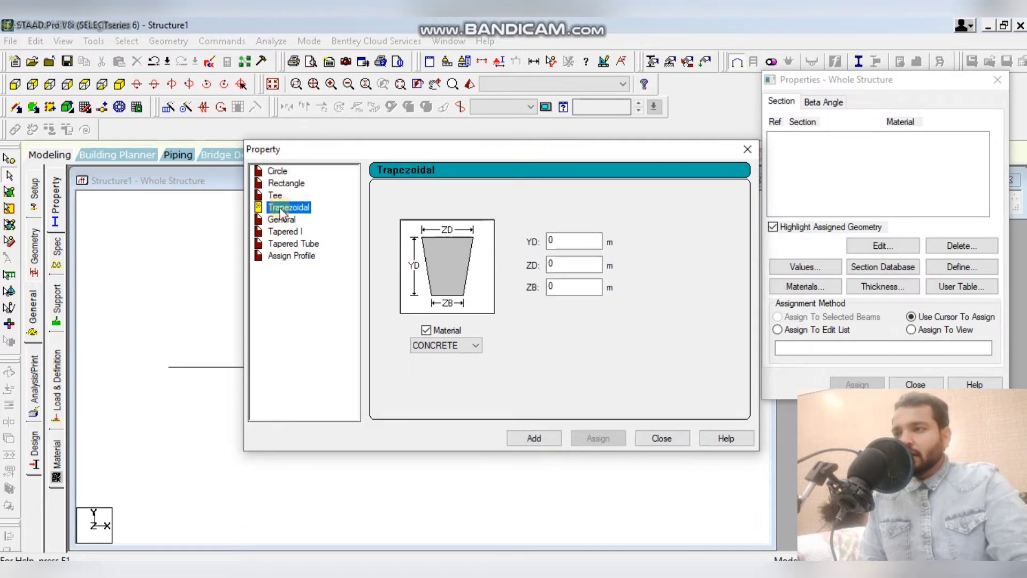
pyautogui.click(283, 220)
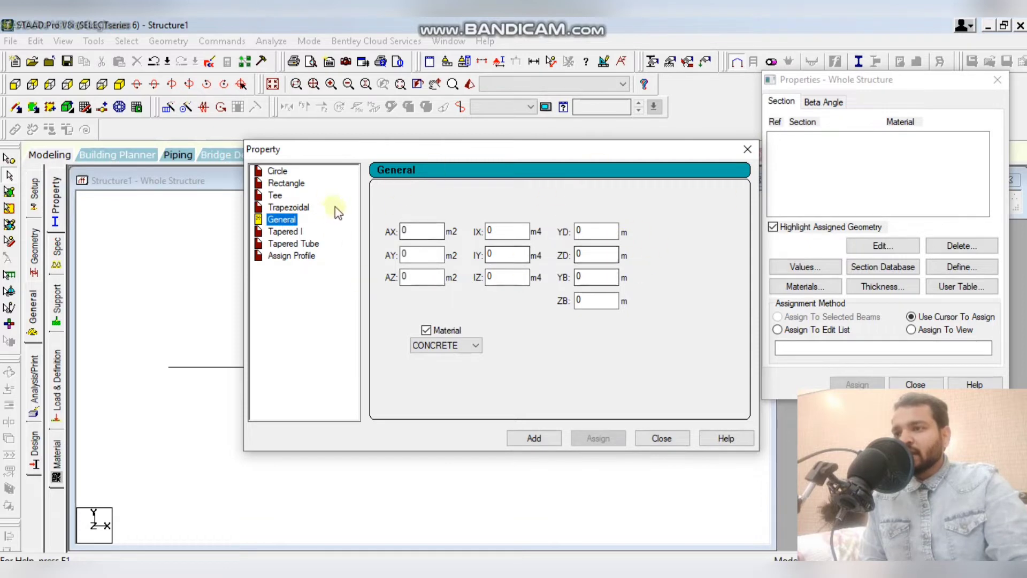
# Add a rectangular concrete section with YD 0.3 m and ZD 0.2 m, and close the section definition.
pyautogui.click(281, 188)
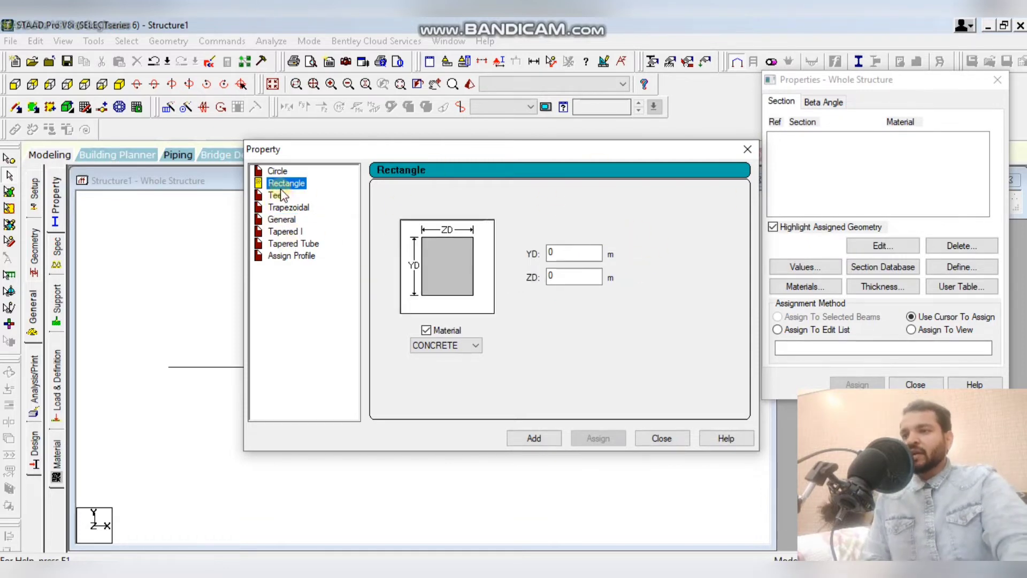
pyautogui.click(575, 251)
pyautogui.doubleClick(553, 253)
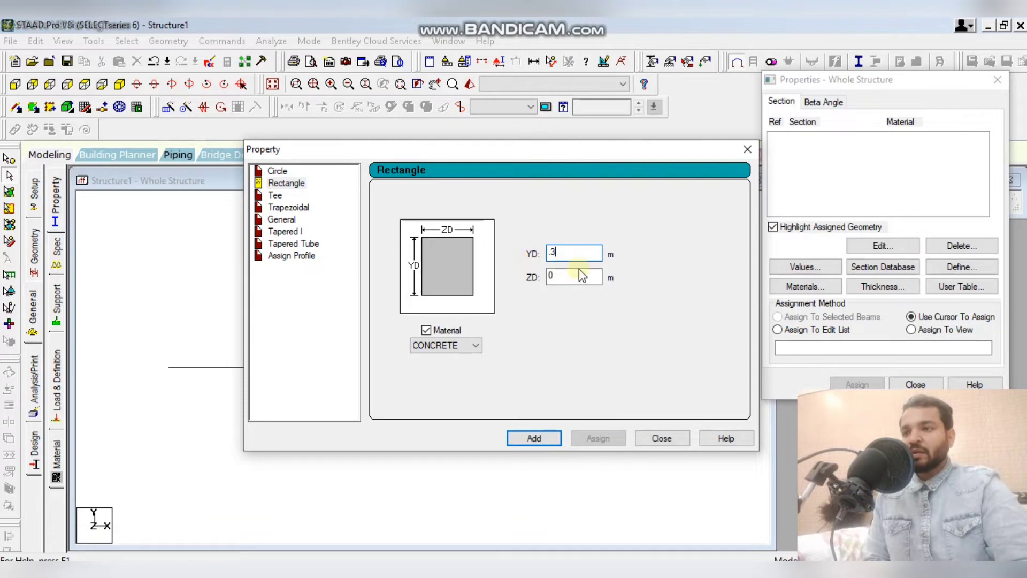
pyautogui.doubleClick(557, 276)
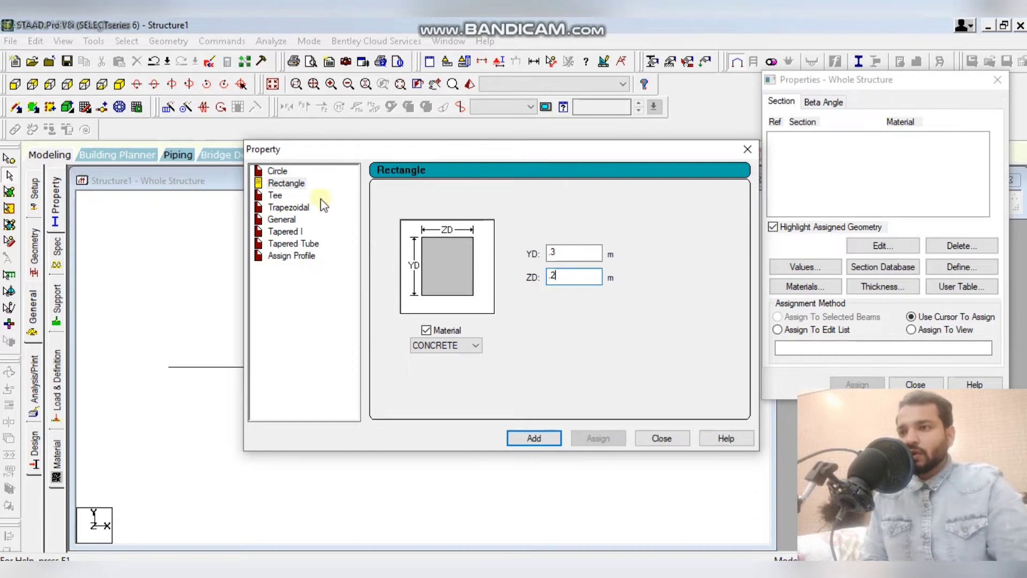
pyautogui.click(457, 346)
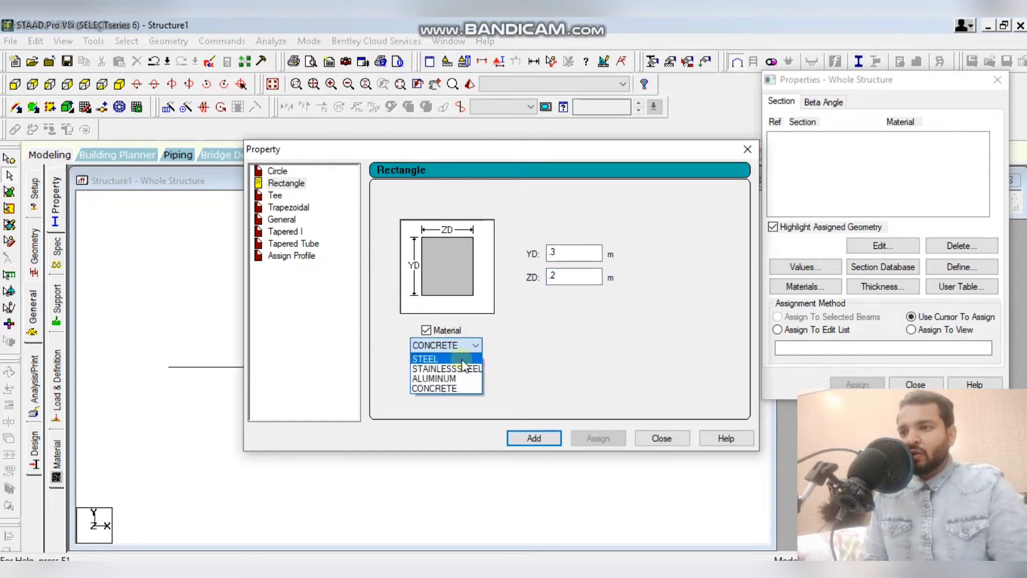
pyautogui.click(453, 386)
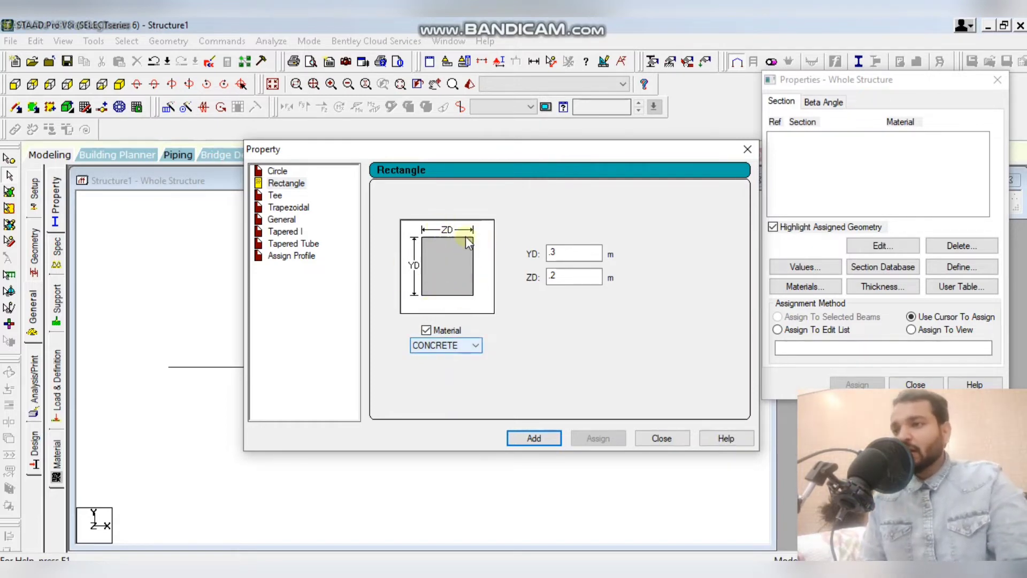
pyautogui.click(535, 438)
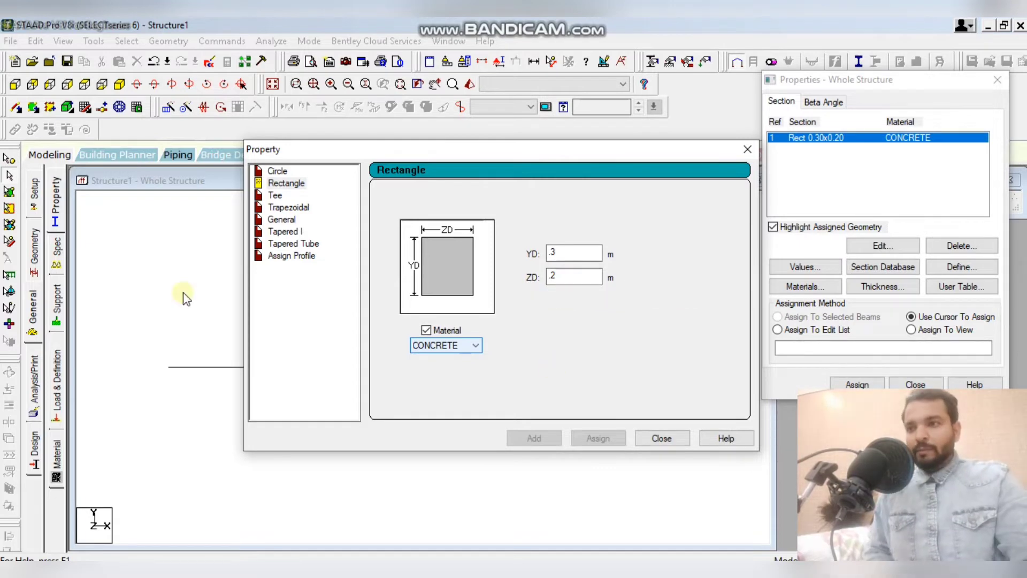
pyautogui.click(287, 183)
pyautogui.click(278, 170)
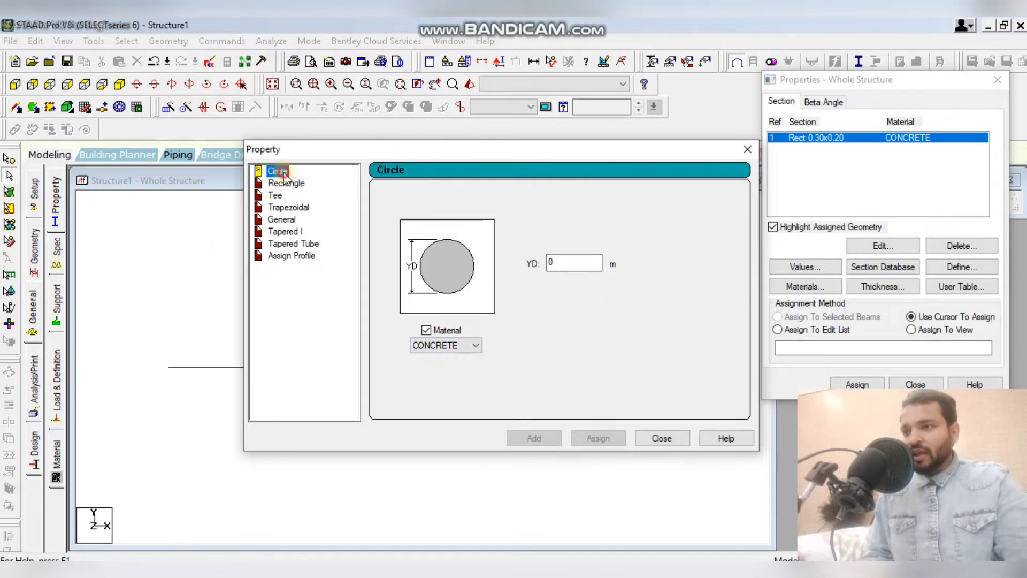
pyautogui.click(286, 184)
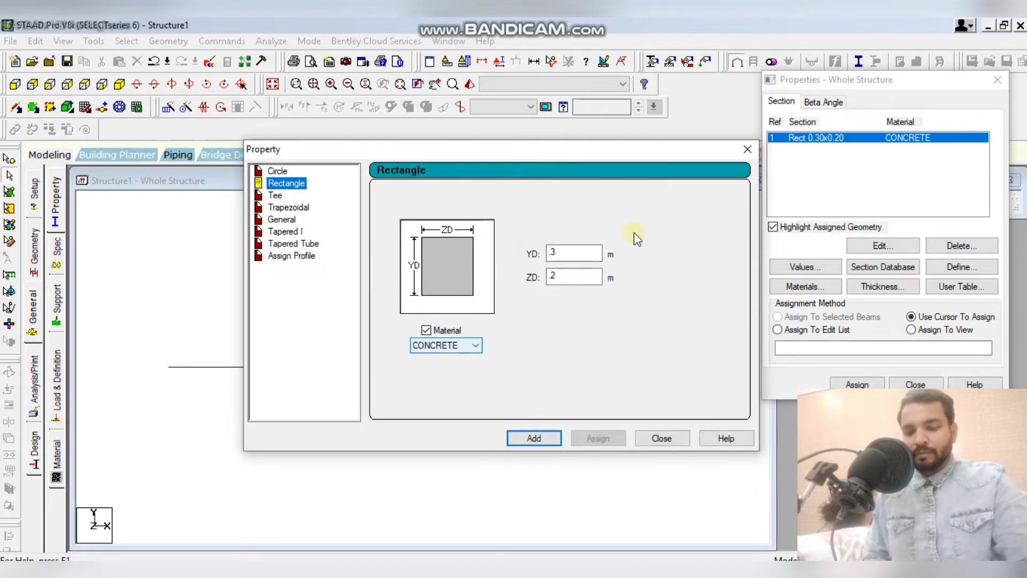
pyautogui.click(663, 438)
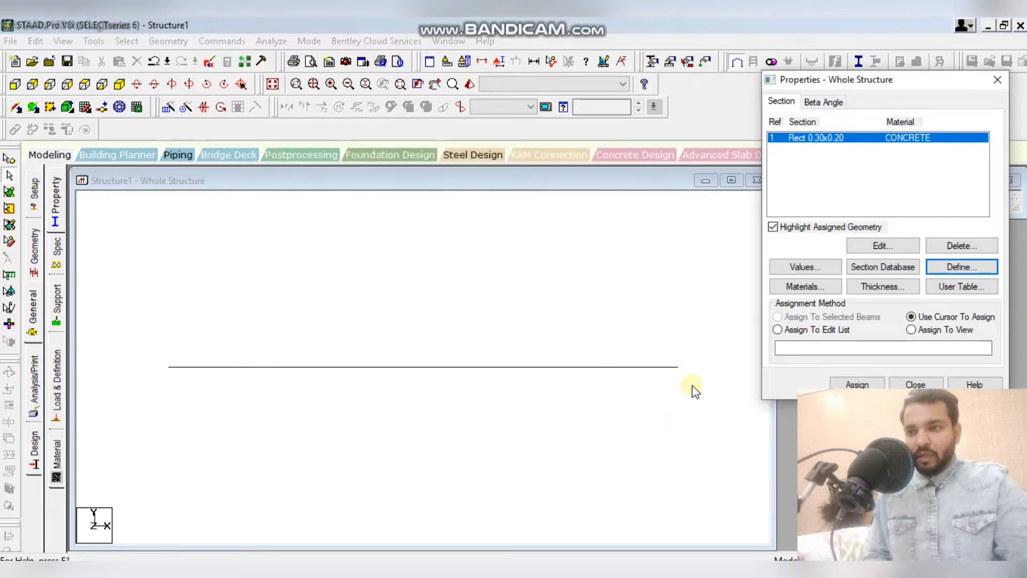
# Select all the beams and assign the Rect 0.30x0.20 concrete section to them with the Assign To Selected Beams method.
pyautogui.moveTo(864, 84); pyautogui.dragTo(878, 147)
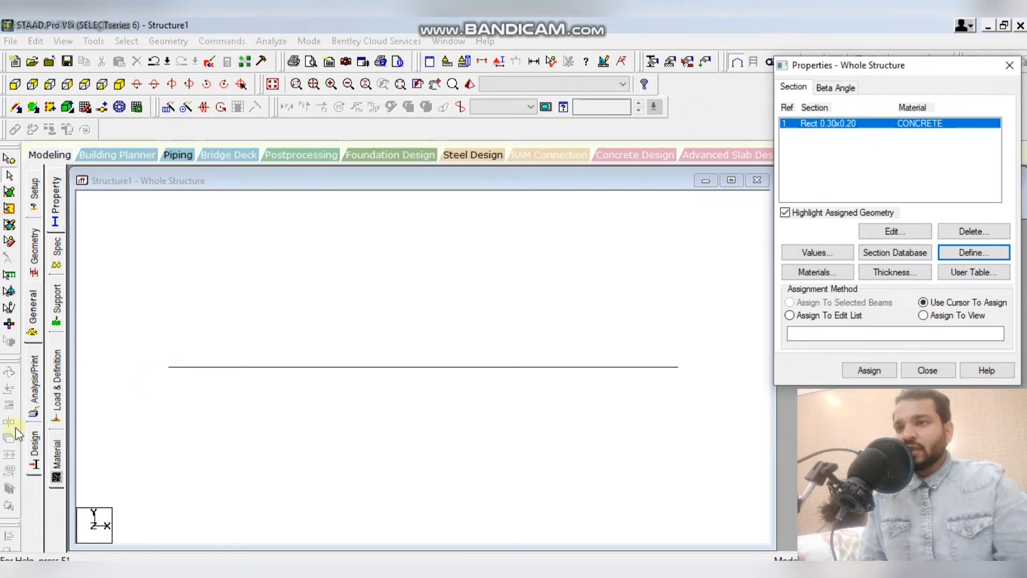
pyautogui.rightClick(225, 252)
pyautogui.click(420, 240)
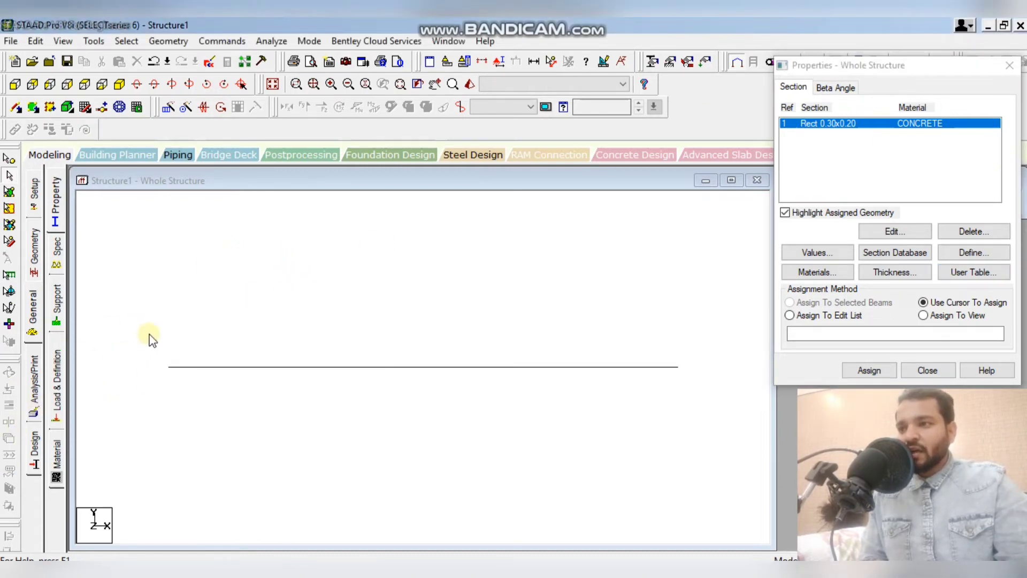
pyautogui.moveTo(149, 324); pyautogui.dragTo(711, 415)
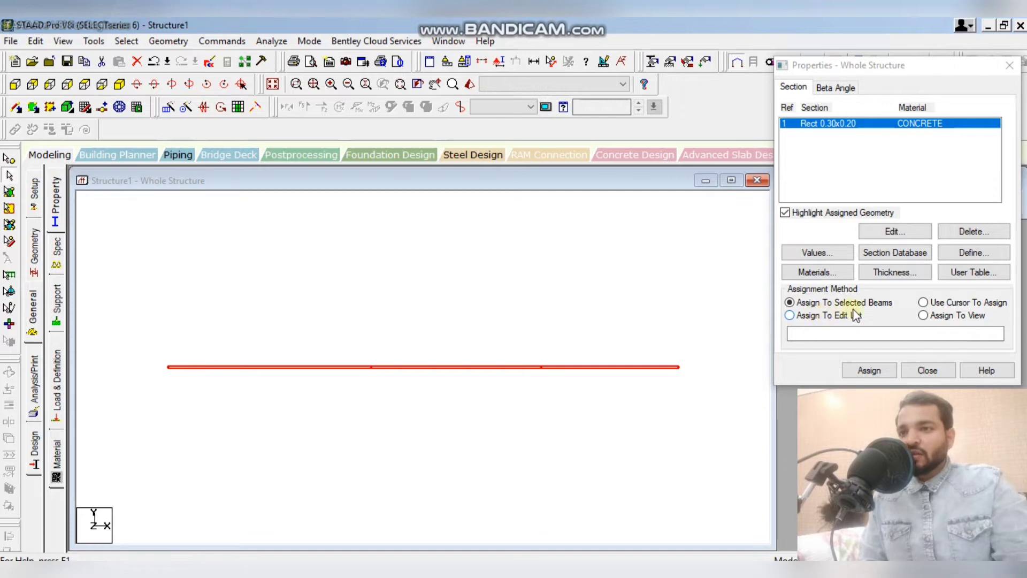
pyautogui.click(827, 315)
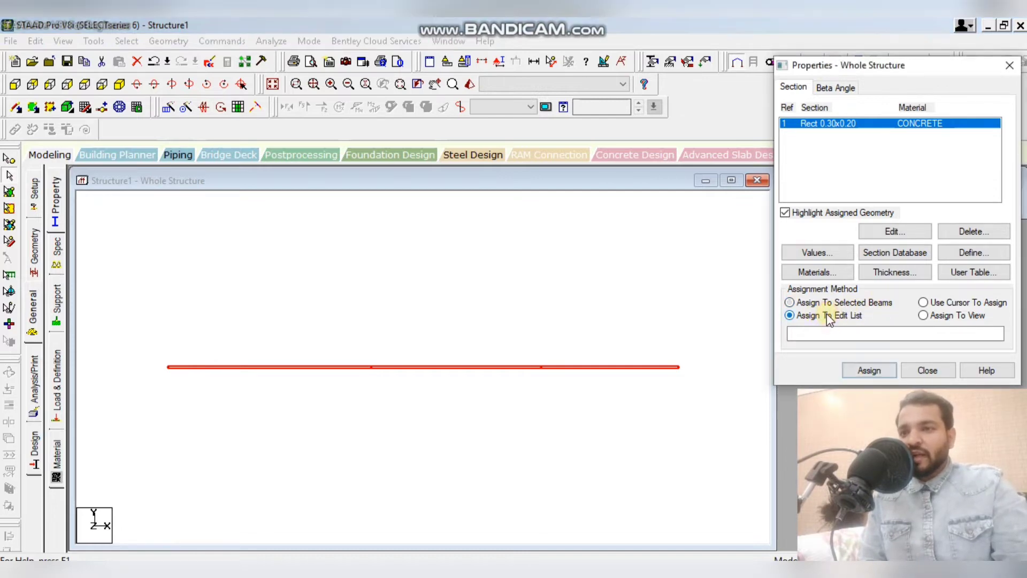
pyautogui.click(932, 302)
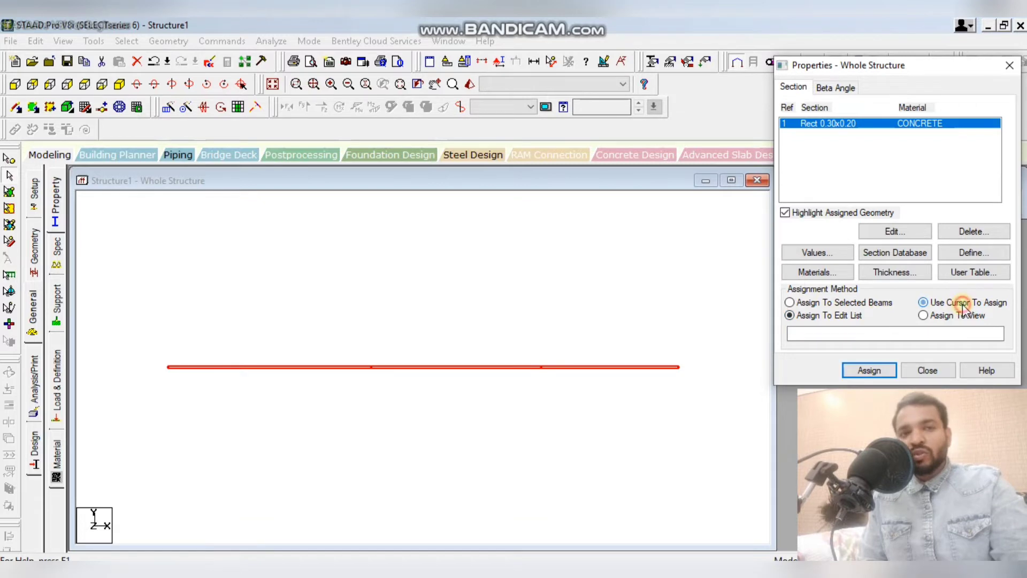
pyautogui.click(856, 304)
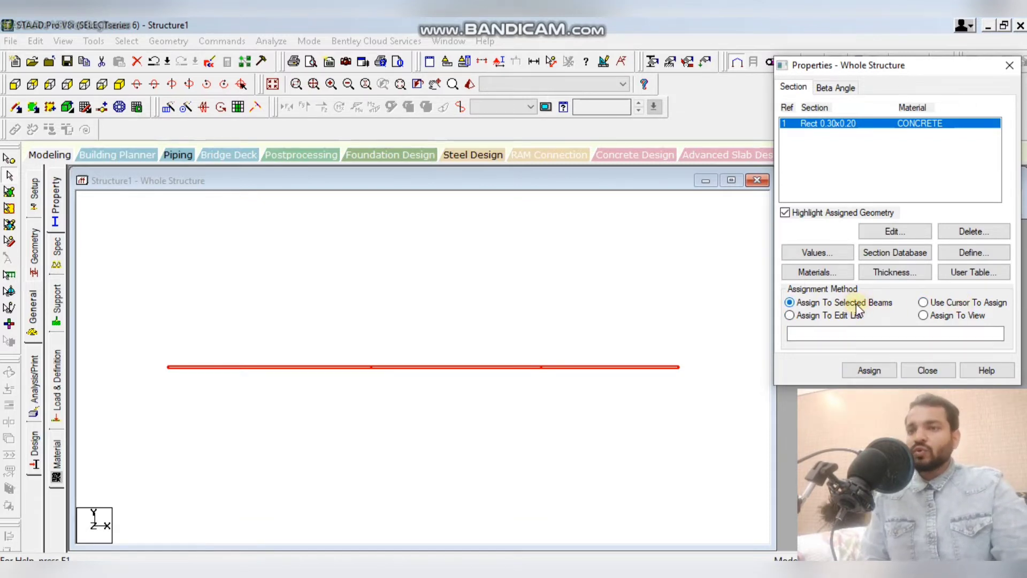
pyautogui.click(881, 374)
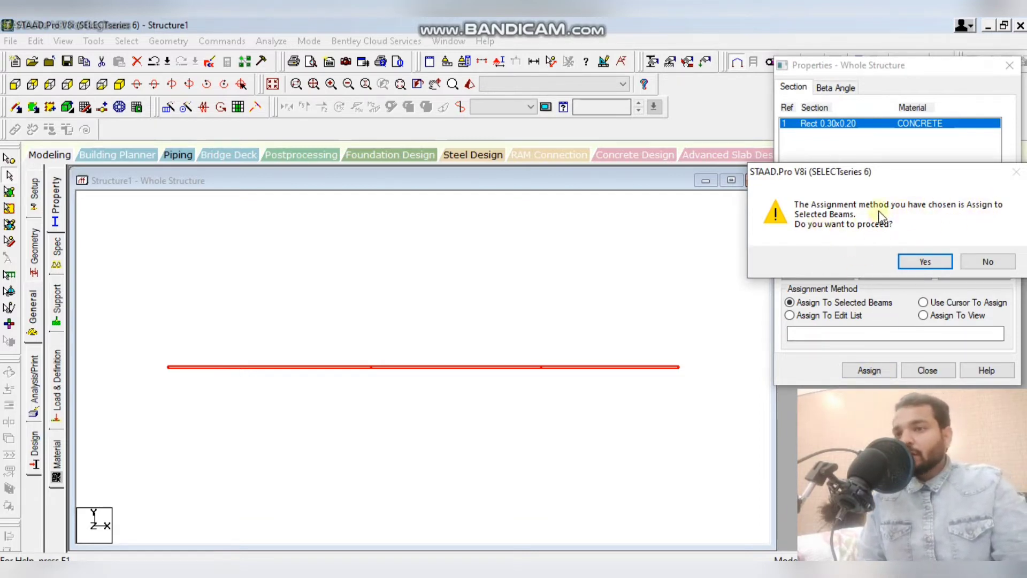
pyautogui.click(930, 261)
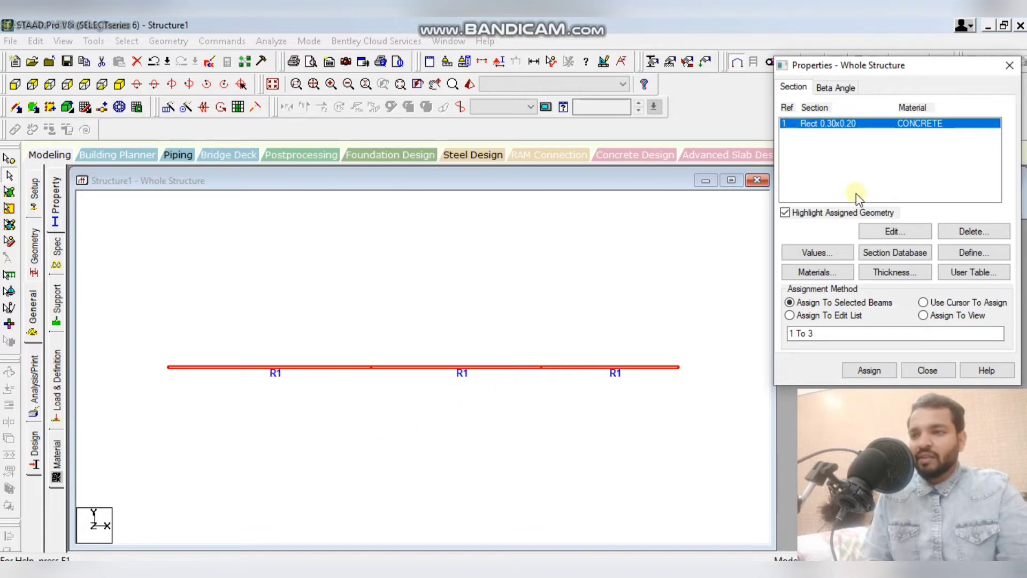
# Define and add a second rectangular concrete section with YD 0.3 m and ZD 0.2 m.
pyautogui.moveTo(900, 71)
pyautogui.mouseDown()
pyautogui.moveTo(907, 250)
pyautogui.moveTo(908, 80)
pyautogui.mouseUp()
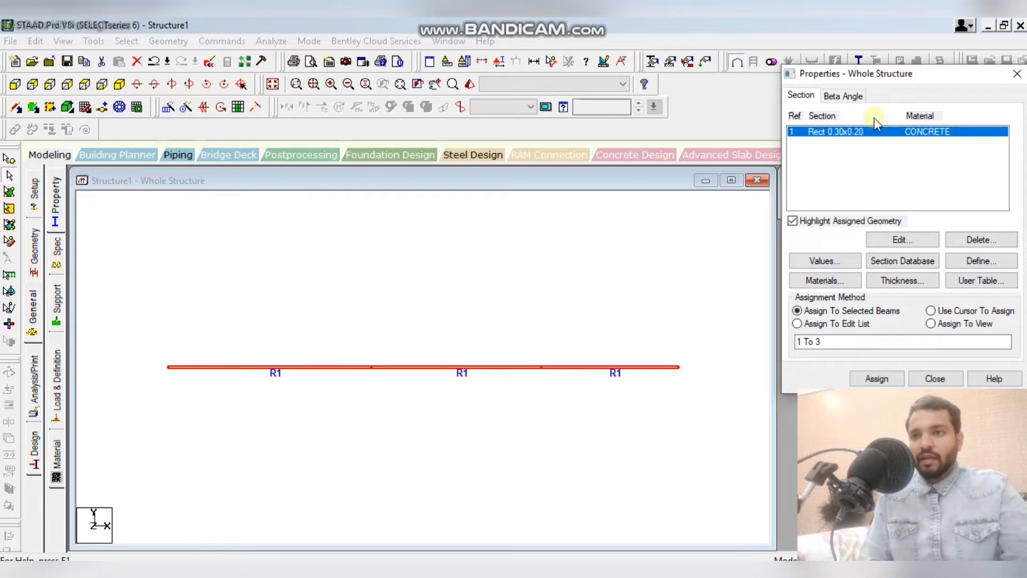
pyautogui.click(963, 263)
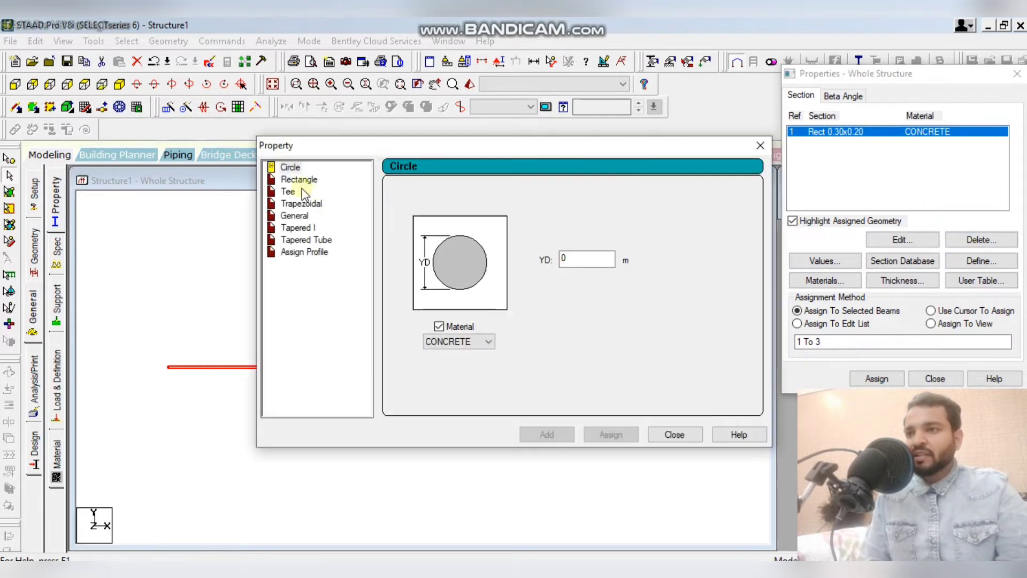
pyautogui.click(298, 179)
pyautogui.doubleClick(572, 249)
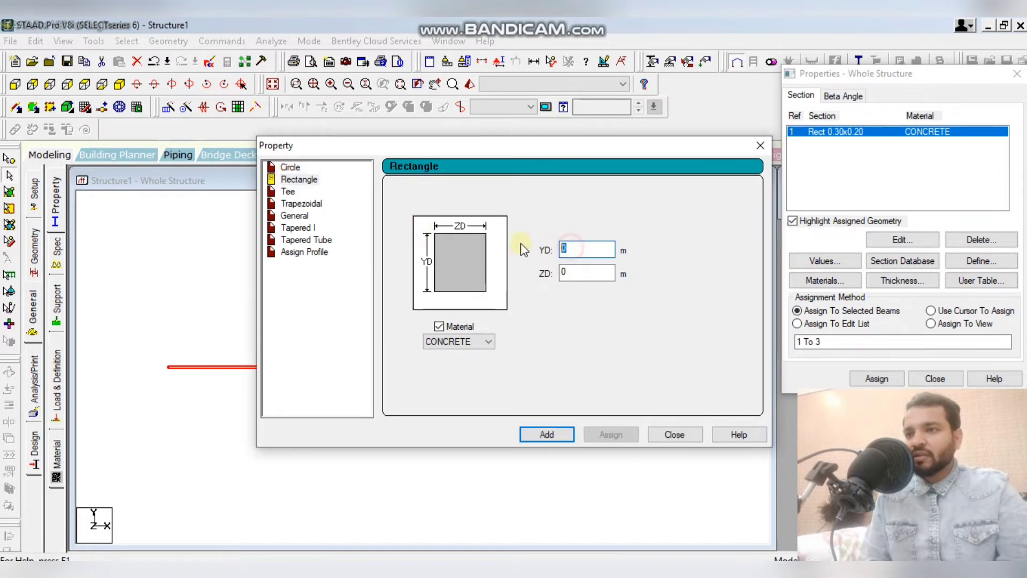
pyautogui.write('.3')
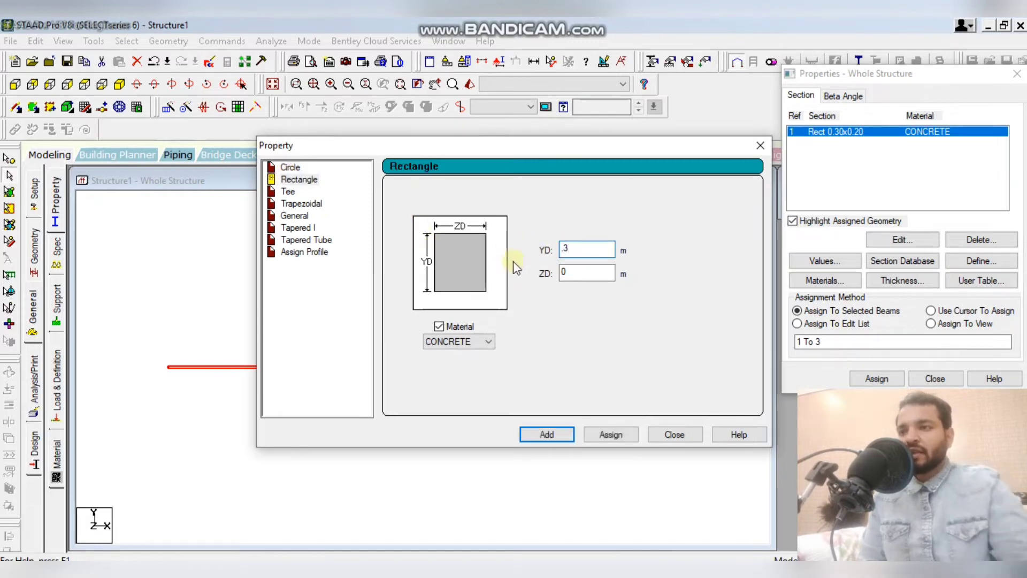
pyautogui.press('Tab')
pyautogui.write('.2')
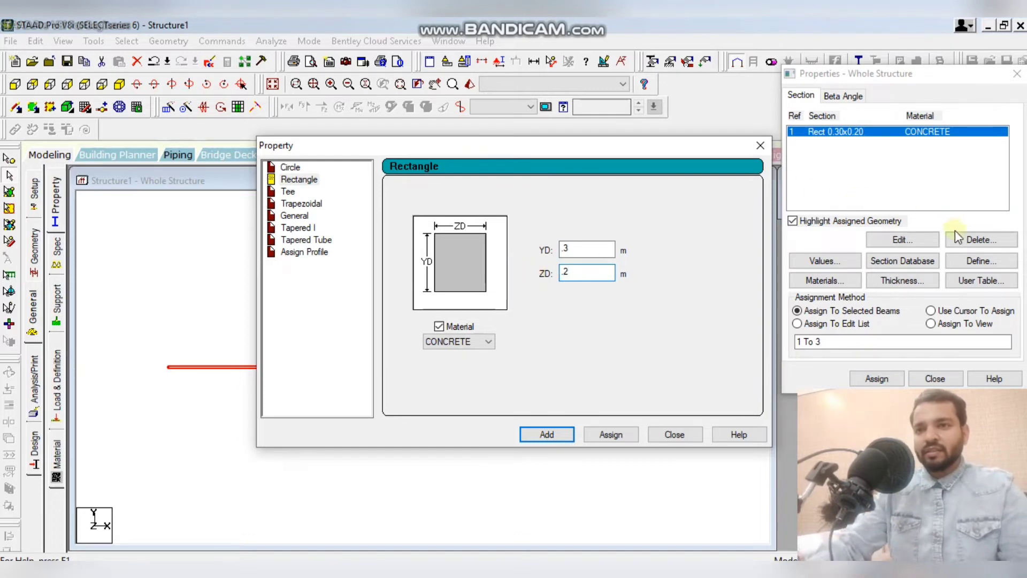
pyautogui.click(543, 432)
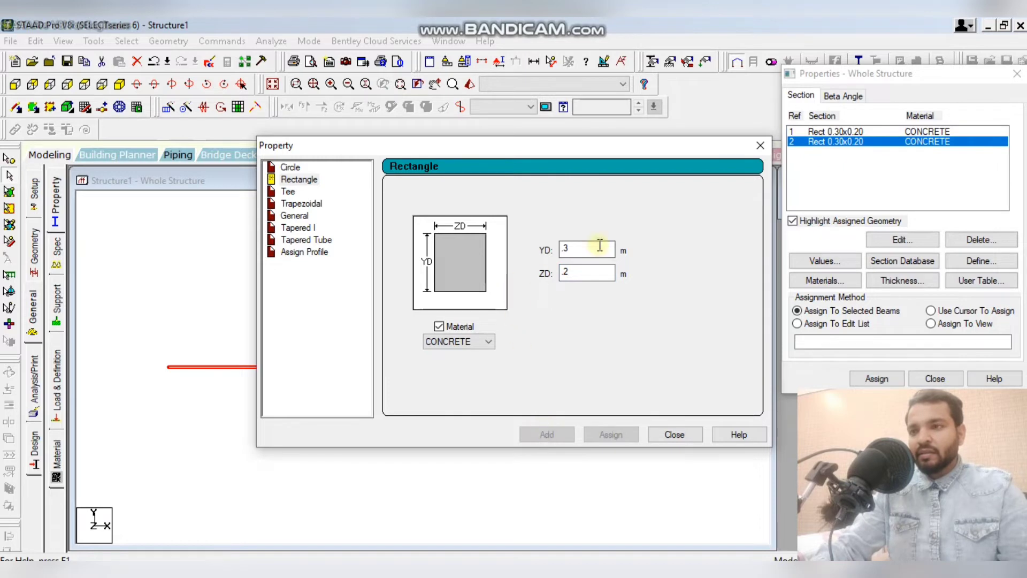
# Add another rectangular concrete section with YD set to 3 m and ZD kept at 0.2 m.
pyautogui.moveTo(590, 250); pyautogui.dragTo(535, 254)
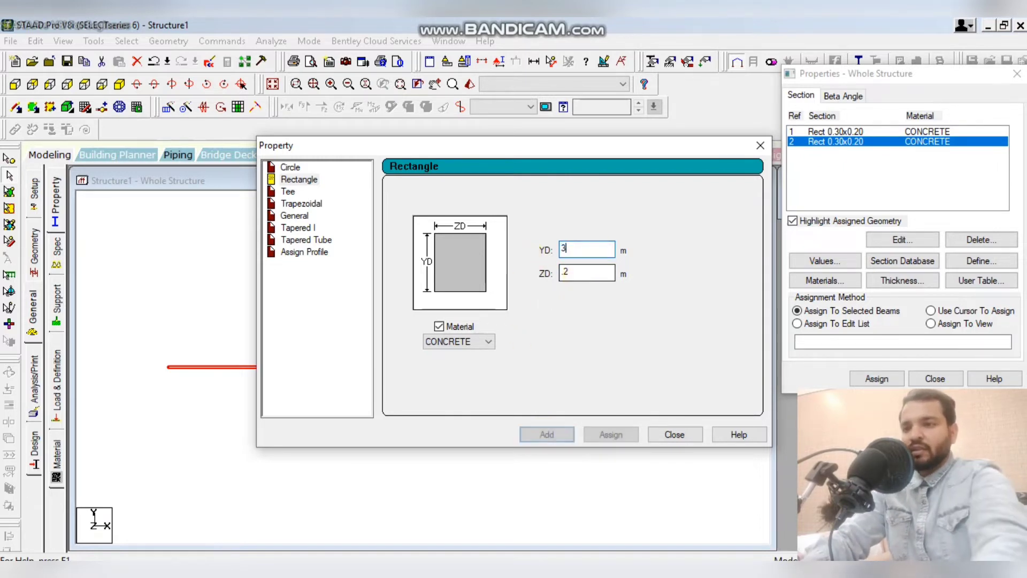
pyautogui.click(577, 274)
pyautogui.moveTo(575, 274); pyautogui.dragTo(545, 273)
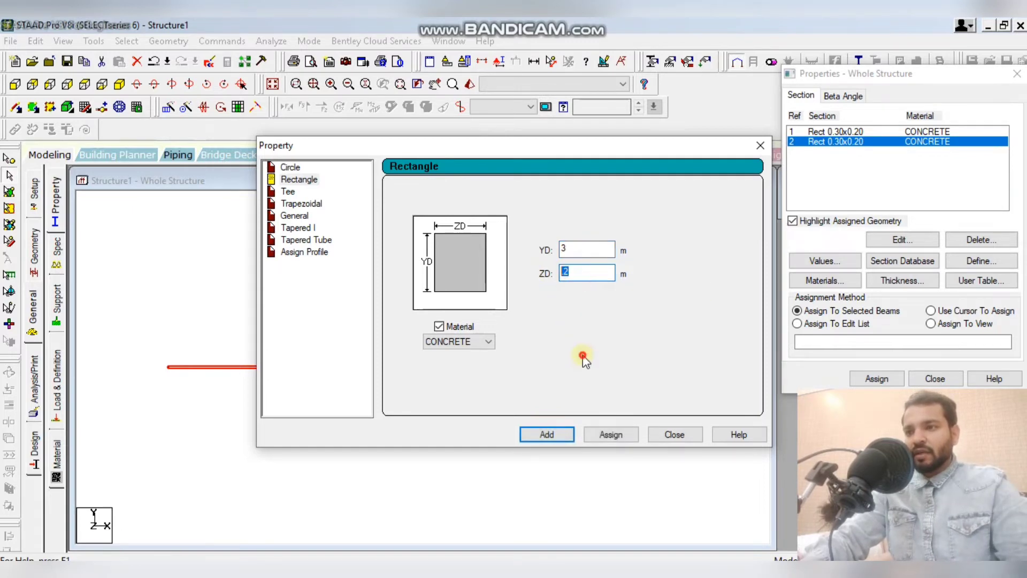
pyautogui.click(565, 441)
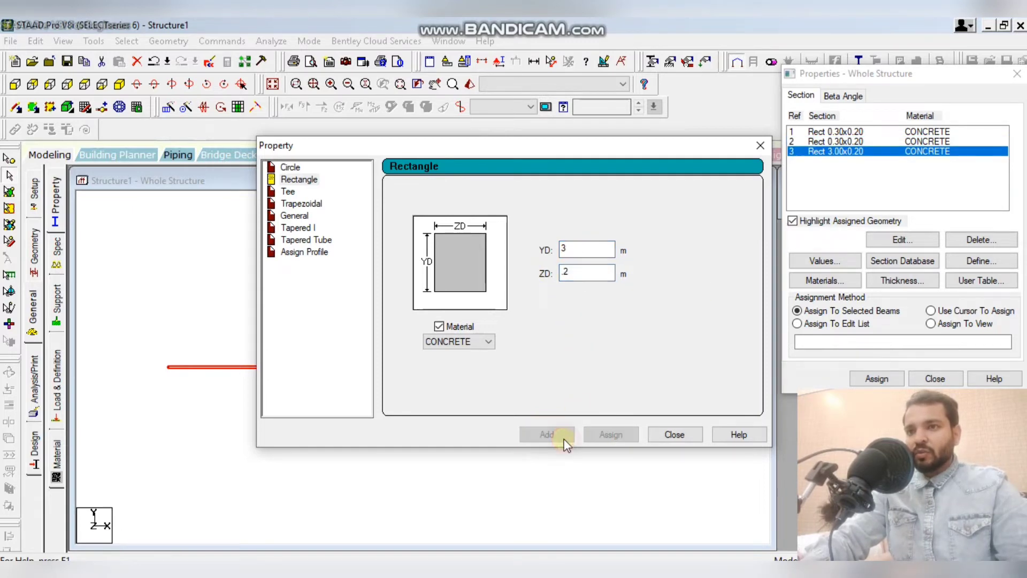
# Close the section definition and assign the second Rect 0.30x0.20 section to the middle beam with the Assign To Selected Beams method.
pyautogui.click(676, 435)
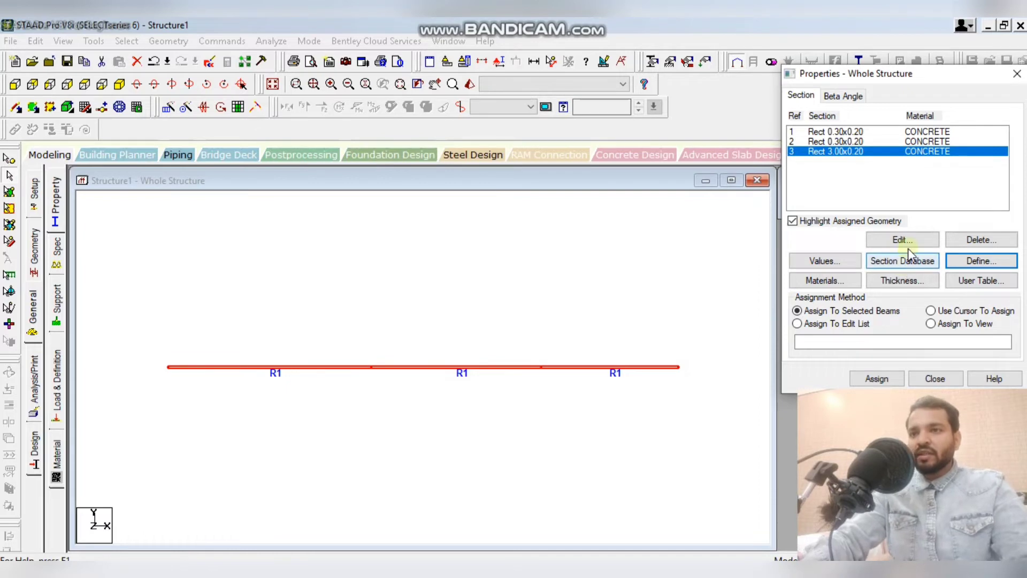
pyautogui.click(931, 310)
pyautogui.click(456, 374)
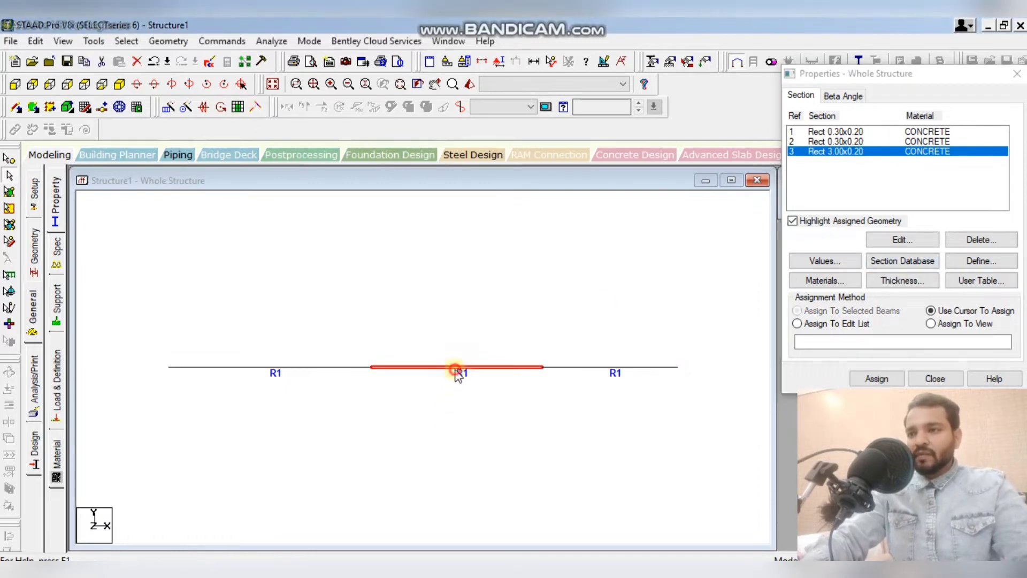
pyautogui.click(837, 141)
pyautogui.click(509, 367)
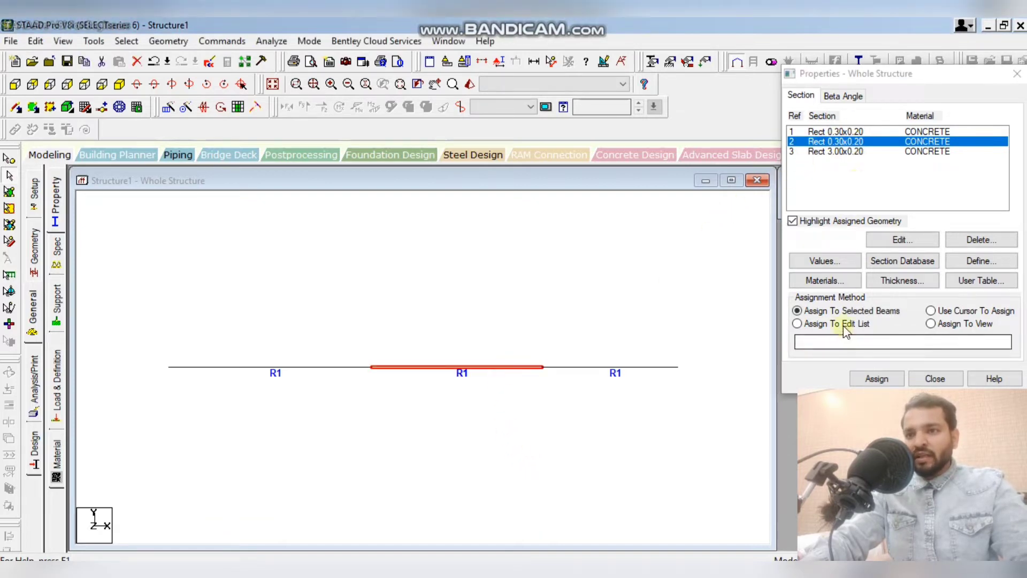
pyautogui.click(878, 379)
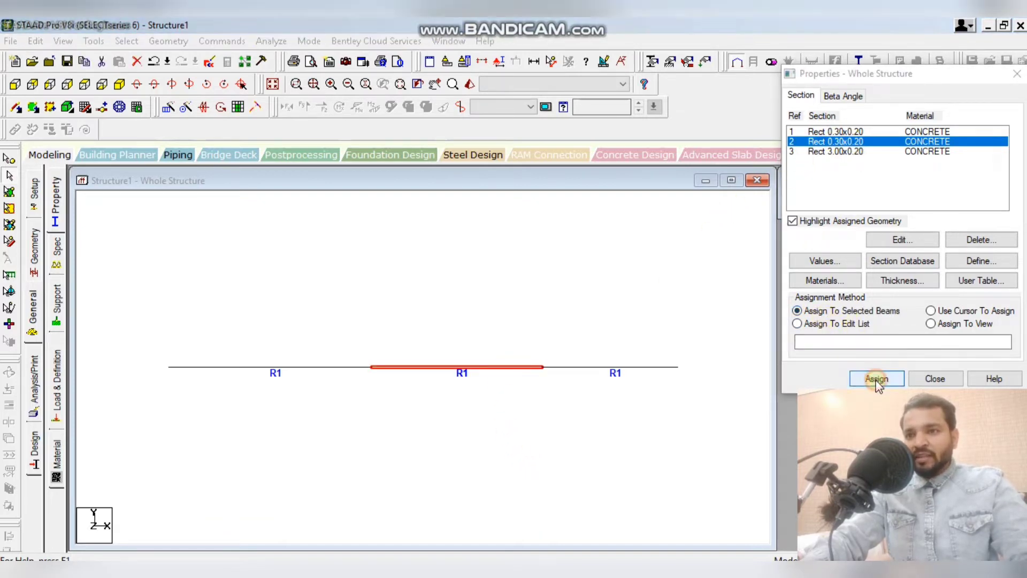
pyautogui.click(925, 270)
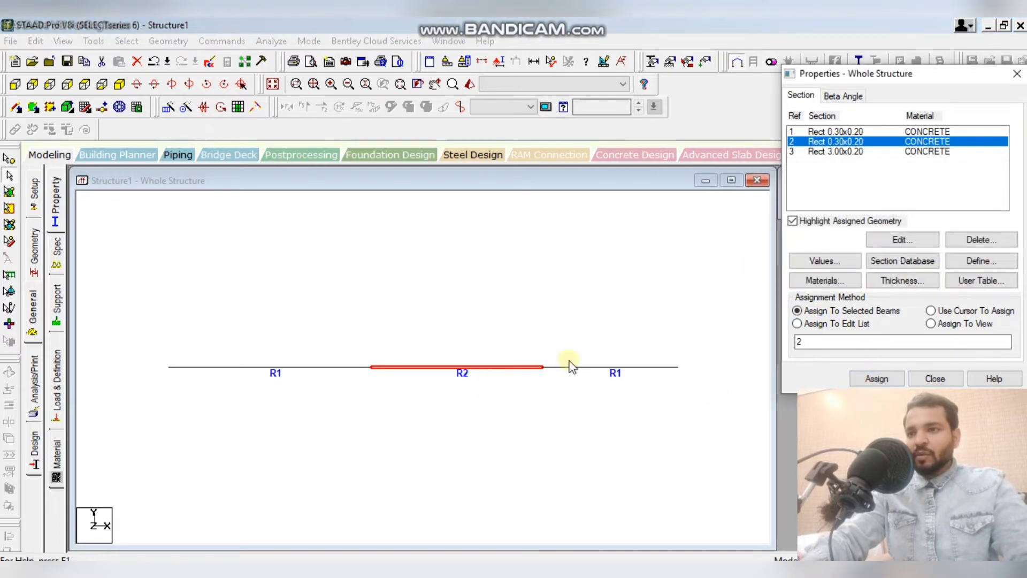
# Assign the Rect 3.00x0.20 section to the beam at the right end of the model.
pyautogui.click(847, 152)
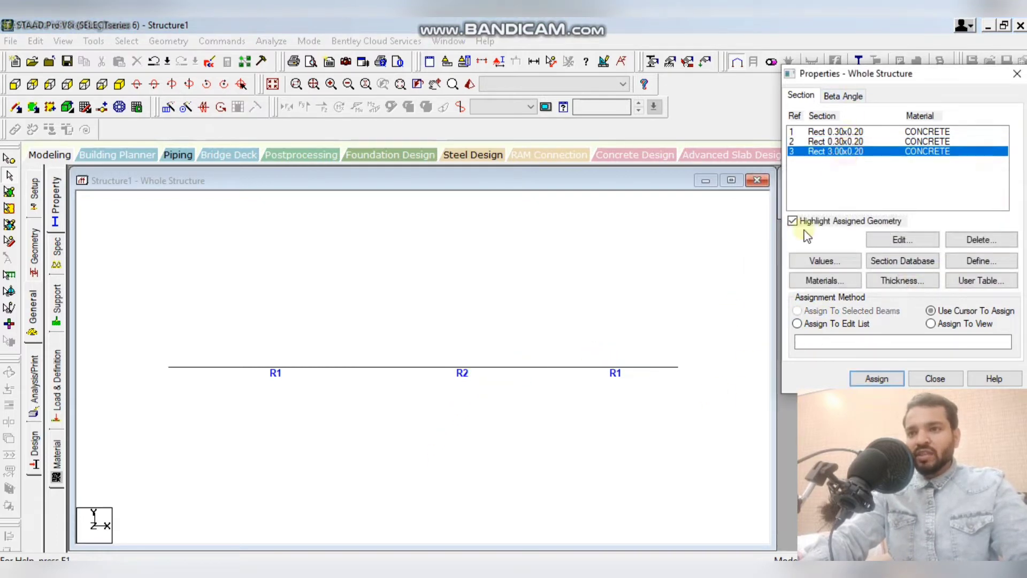
pyautogui.click(660, 367)
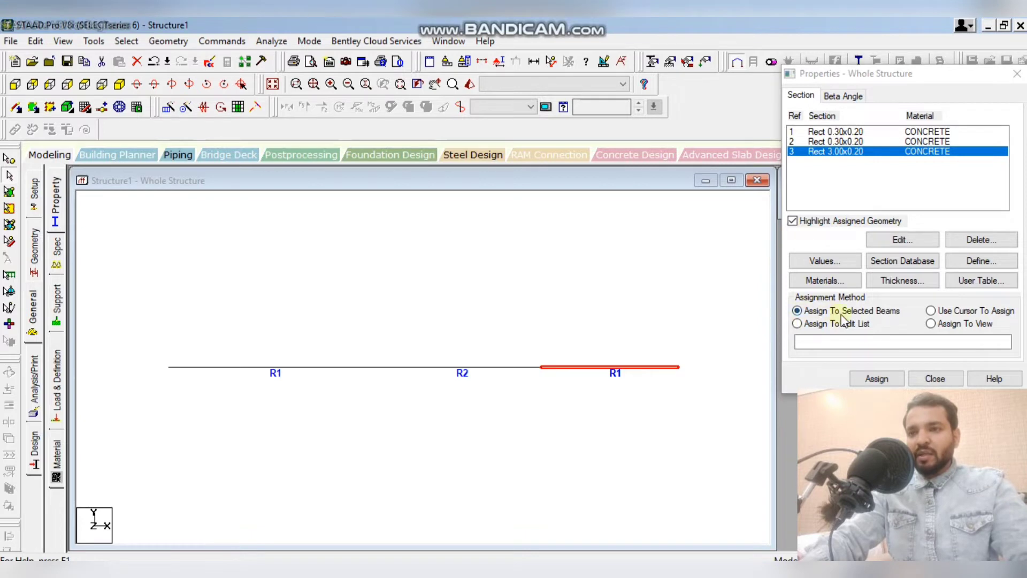
pyautogui.click(875, 379)
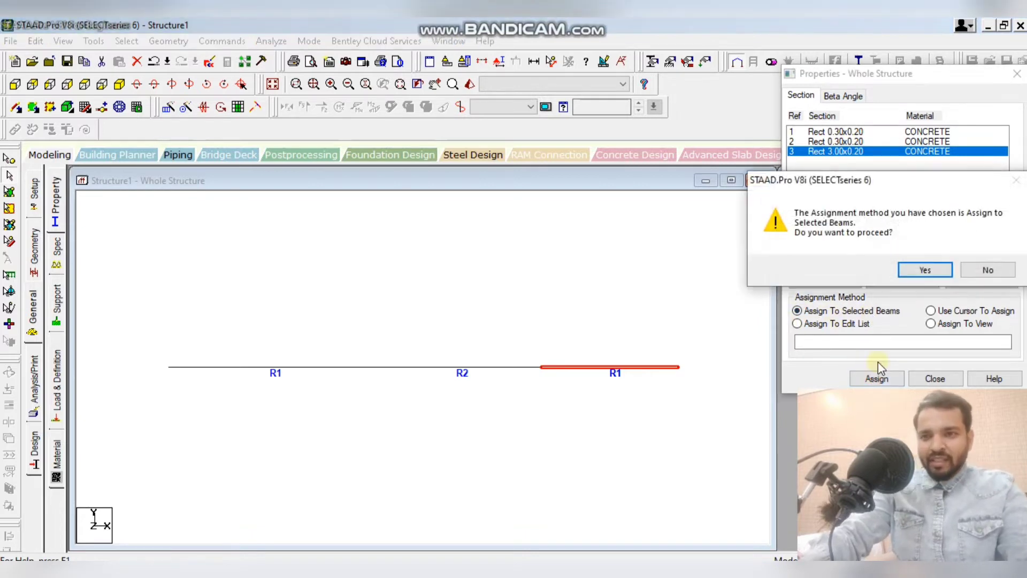
pyautogui.click(922, 268)
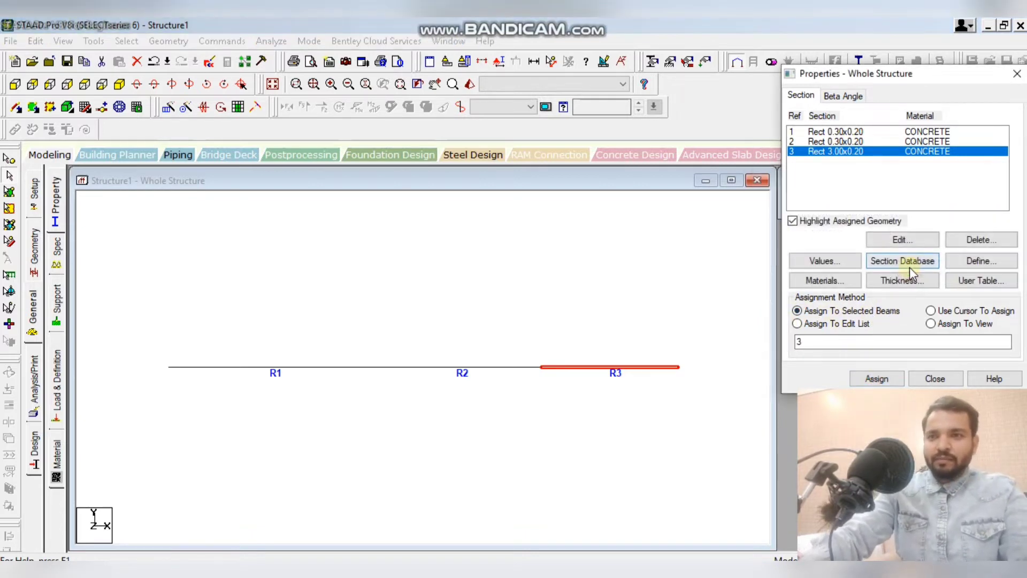
pyautogui.click(633, 230)
pyautogui.moveTo(671, 284); pyautogui.dragTo(359, 432)
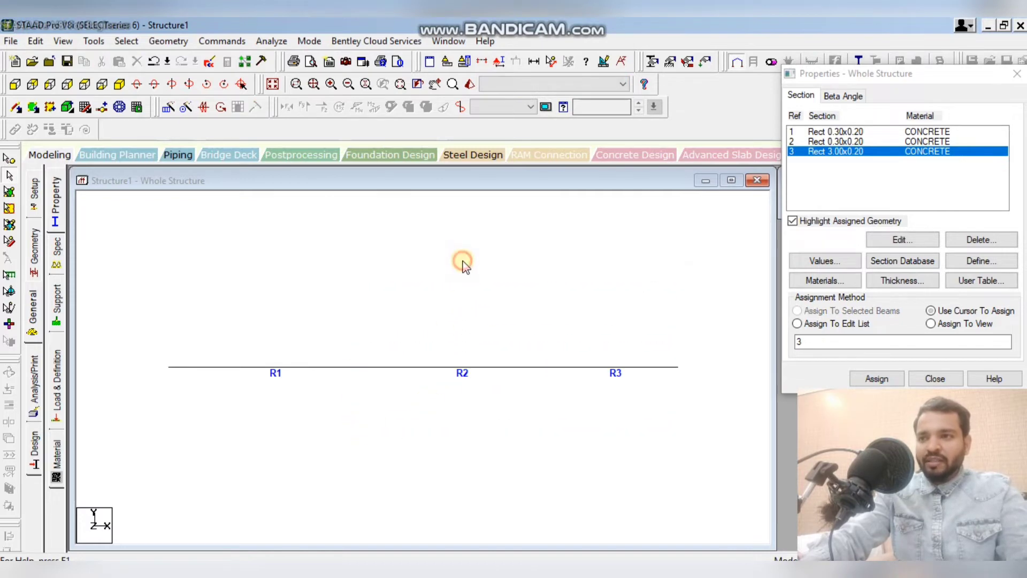
pyautogui.rightClick(461, 262)
pyautogui.click(669, 247)
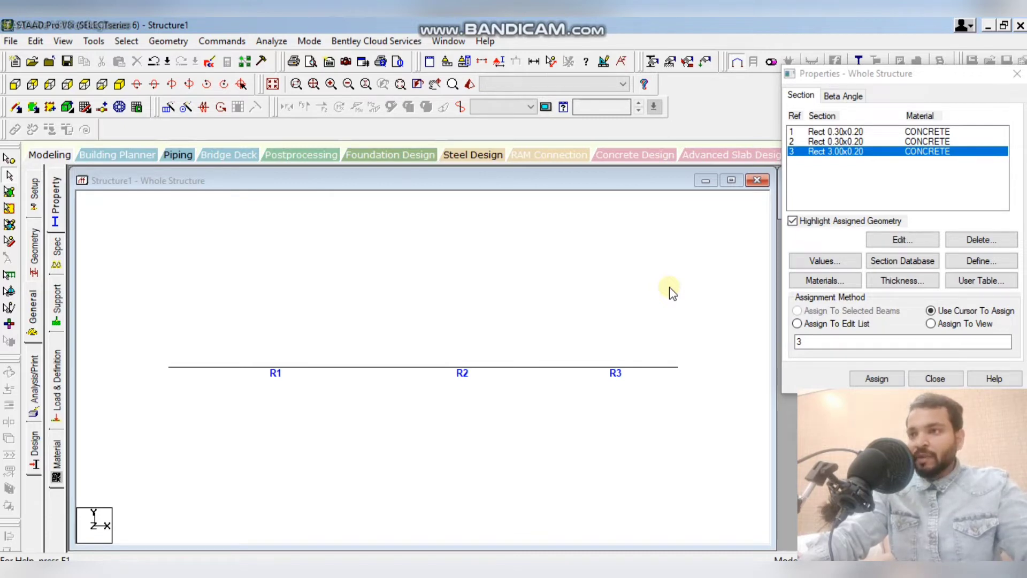
# Turn on the node number and node point labels for the structure view.
pyautogui.click(497, 64)
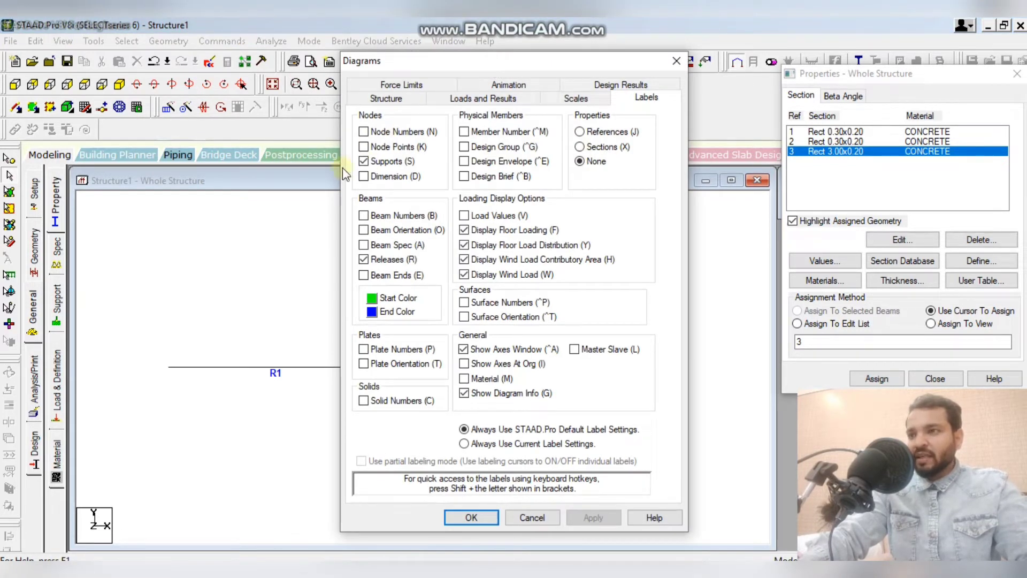
pyautogui.click(364, 131)
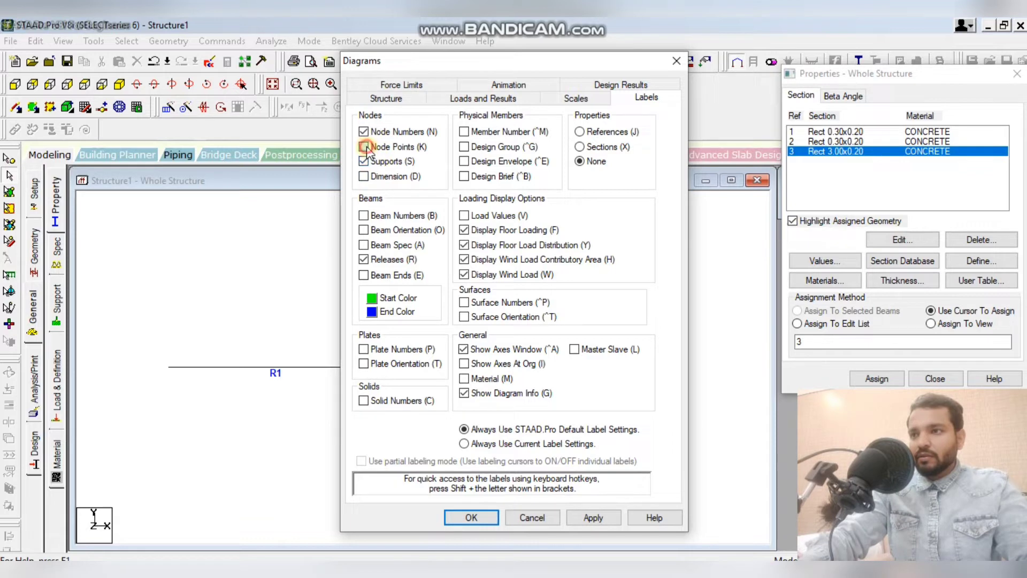
pyautogui.click(568, 517)
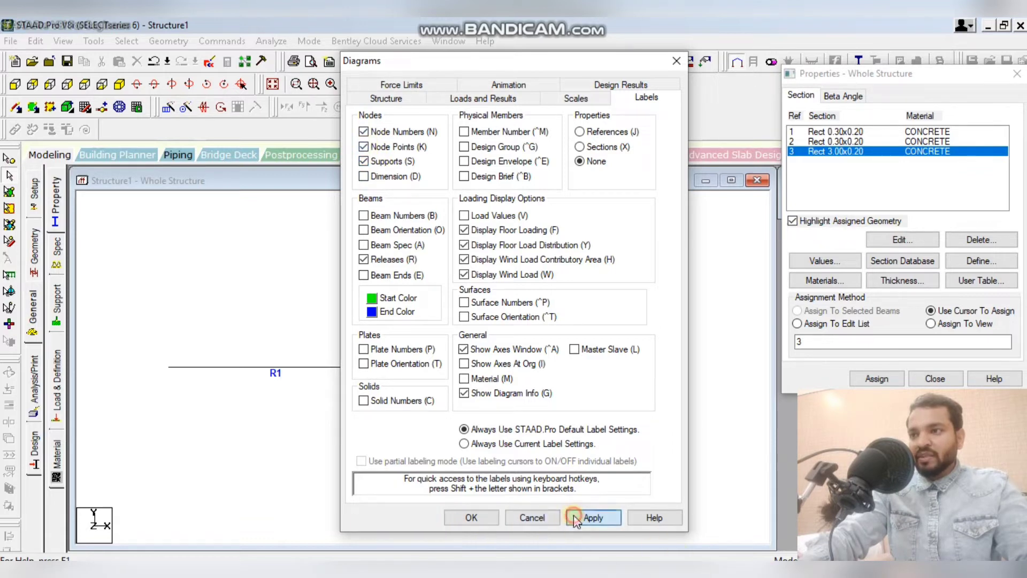
pyautogui.click(470, 518)
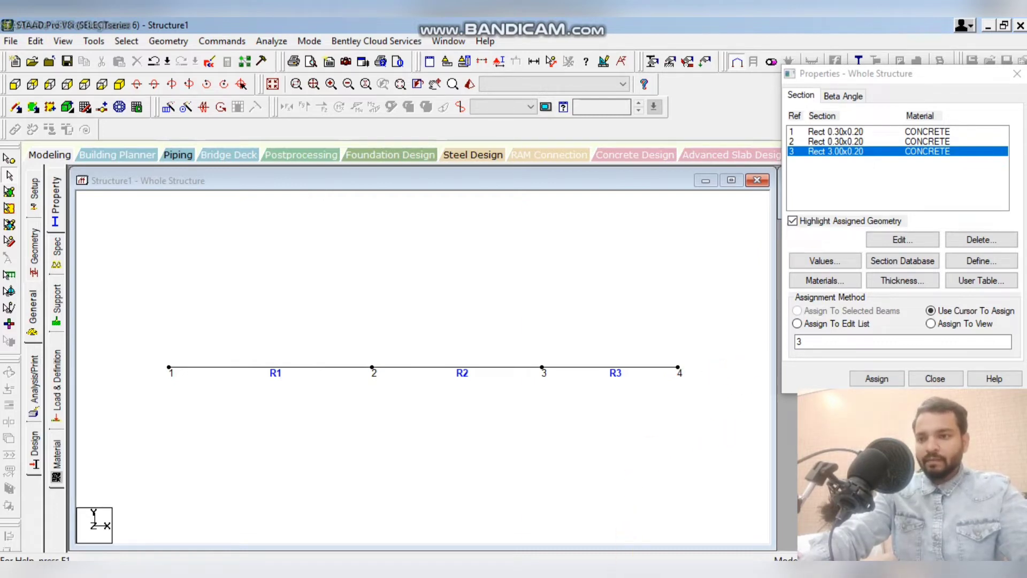
# Switch to the OneNote class 2 notebook and examine the supports and loads in the continuous beam sketch.
pyautogui.click(636, 571)
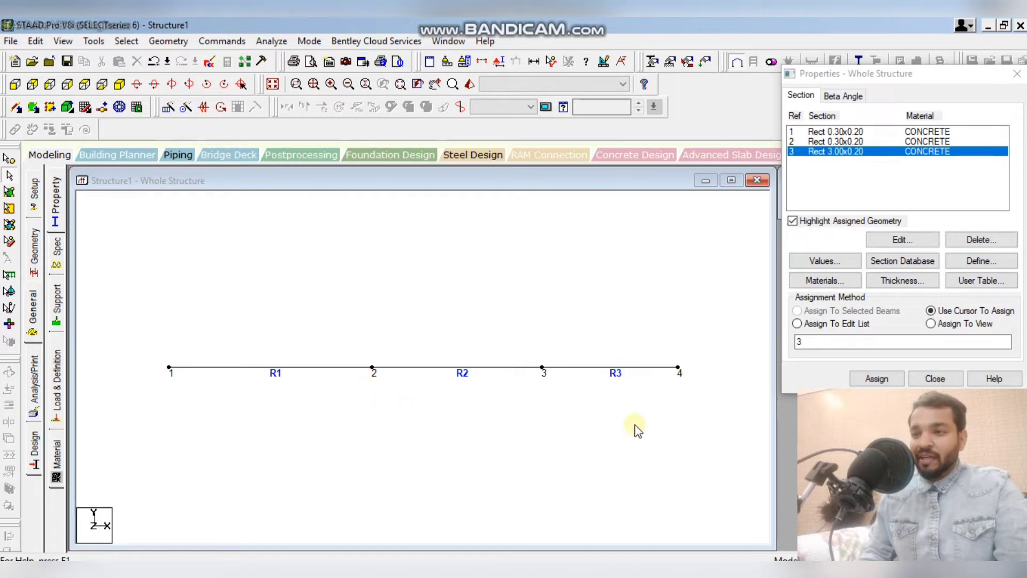
pyautogui.click(885, 77)
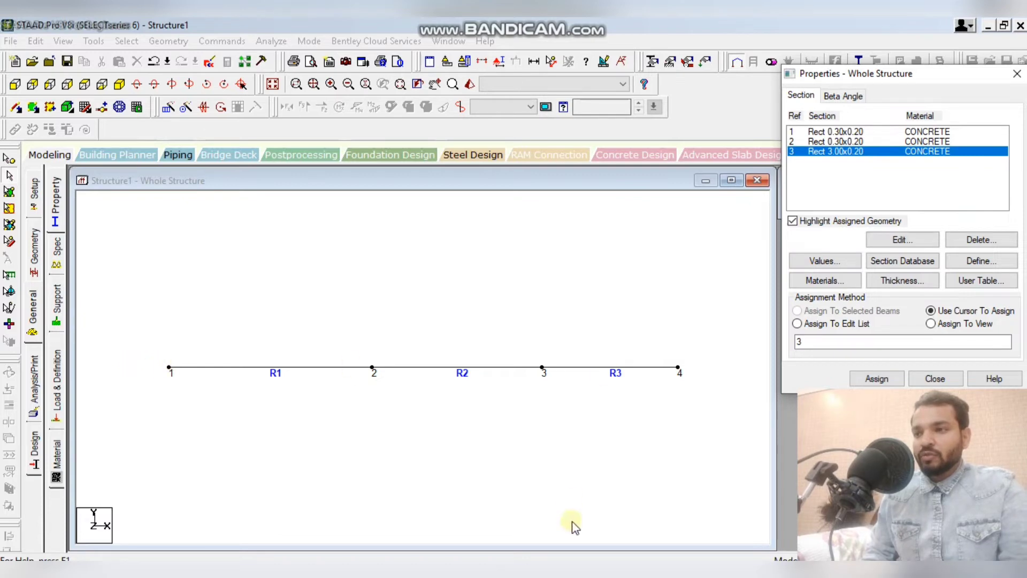
pyautogui.hotkey('alt', 'Tab')
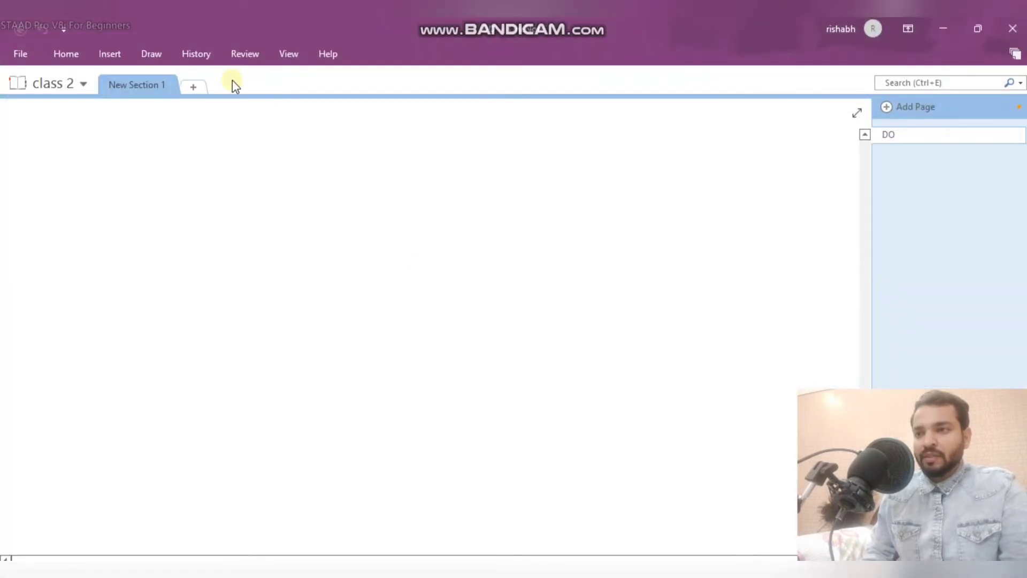
pyautogui.click(148, 59)
pyautogui.click(86, 89)
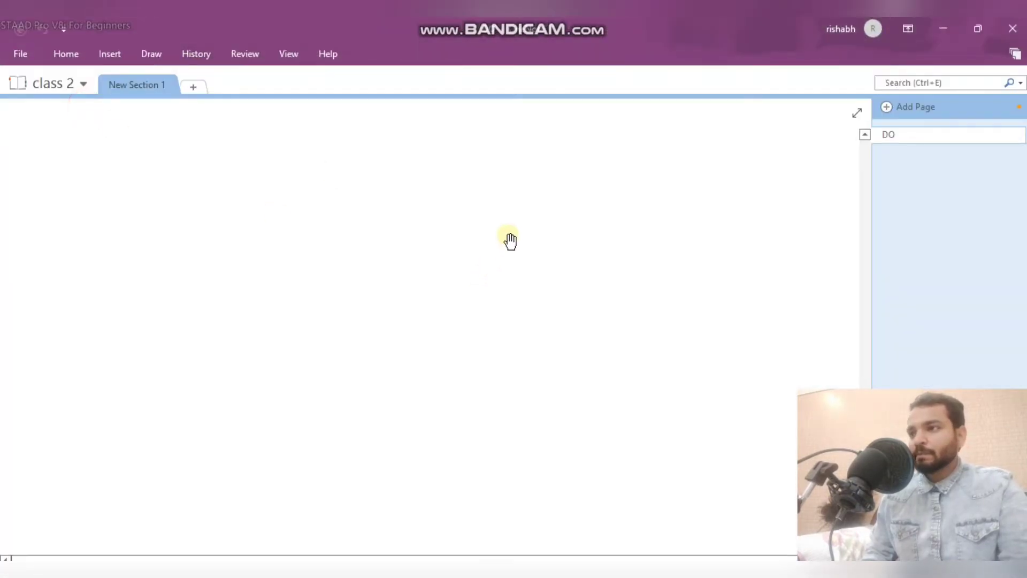
pyautogui.moveTo(509, 239); pyautogui.dragTo(514, 446)
pyautogui.moveTo(524, 155); pyautogui.dragTo(527, 391)
pyautogui.moveTo(545, 169); pyautogui.dragTo(546, 417)
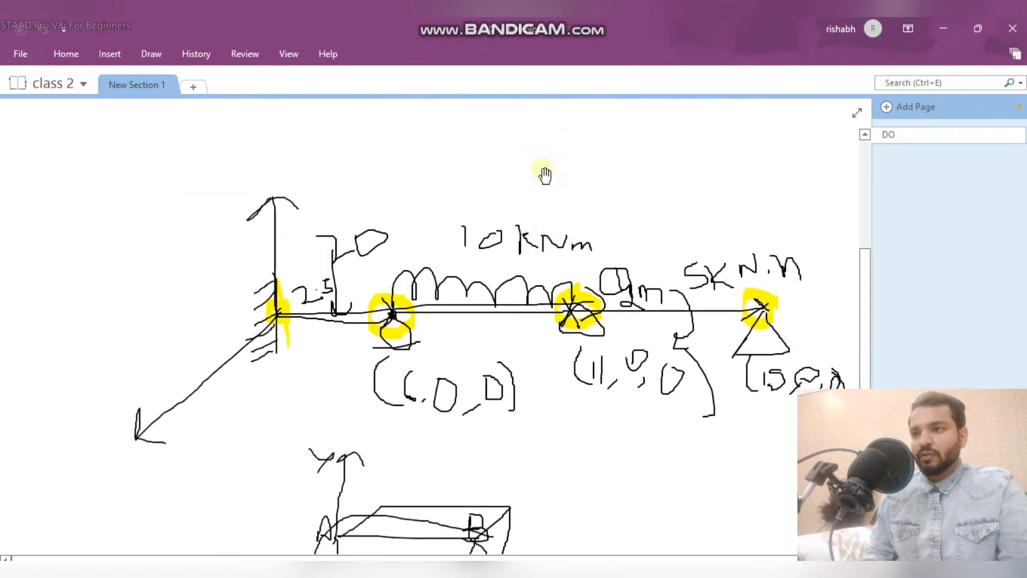
pyautogui.moveTo(540, 176); pyautogui.dragTo(535, 145)
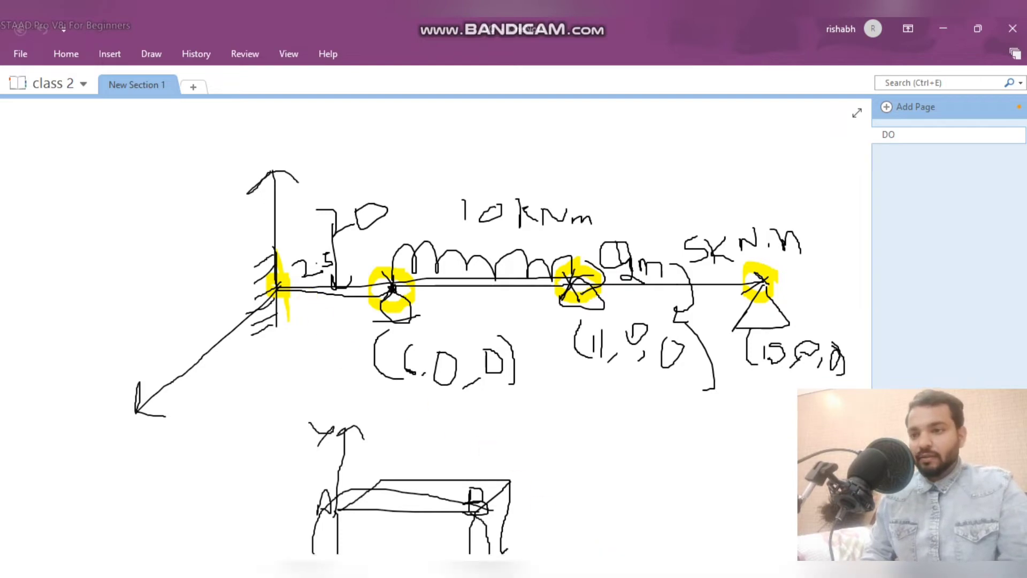
# Switch back to STAAD.Pro and create a fixed support in the structure's support definitions.
pyautogui.click(610, 568)
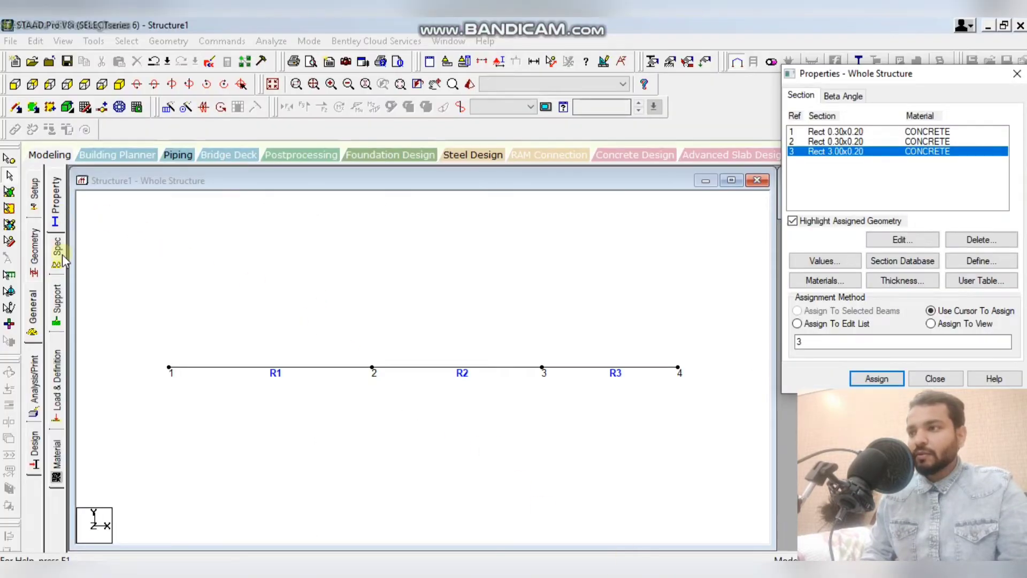
pyautogui.click(58, 298)
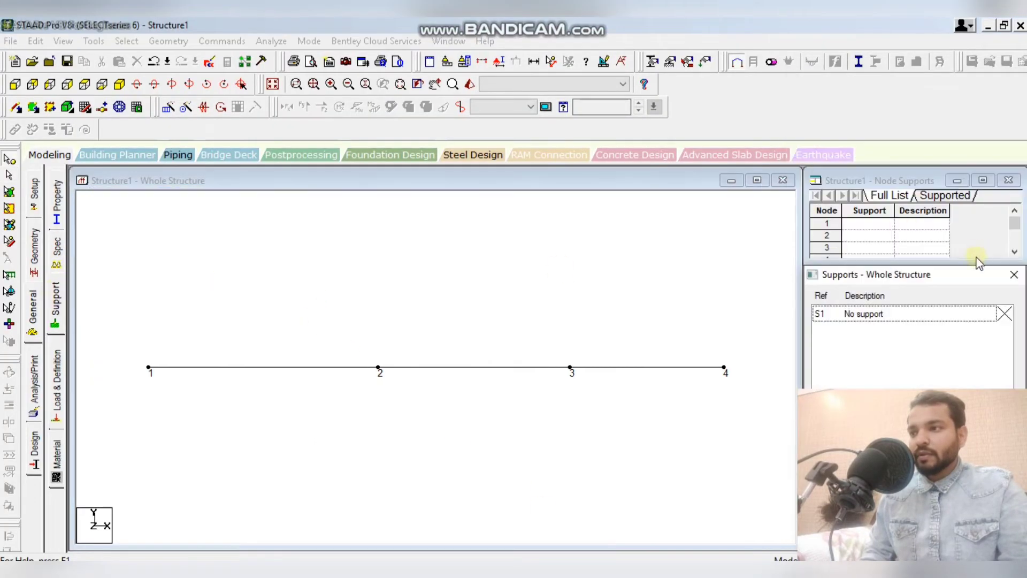
pyautogui.moveTo(923, 276); pyautogui.dragTo(925, 88)
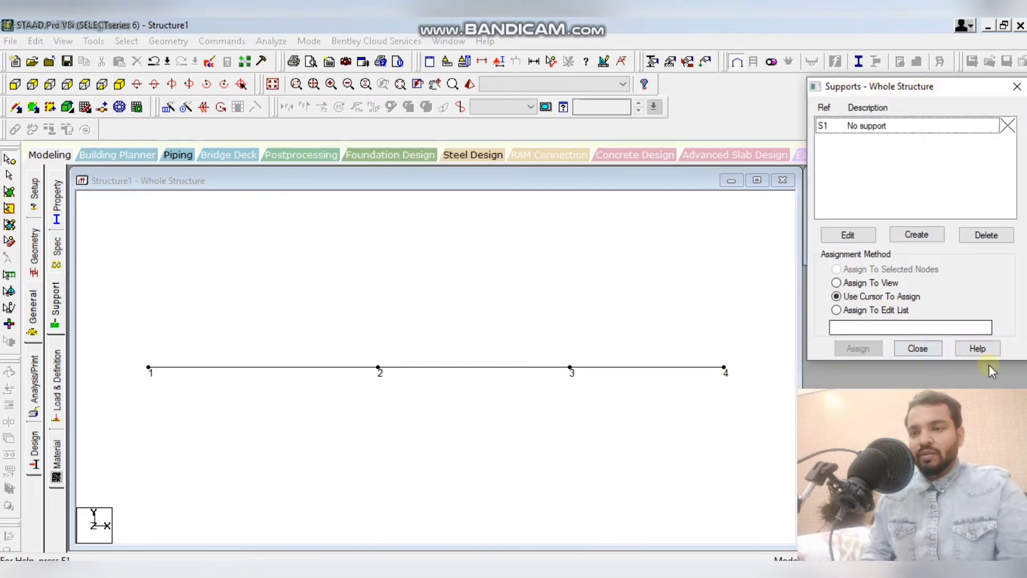
pyautogui.click(911, 237)
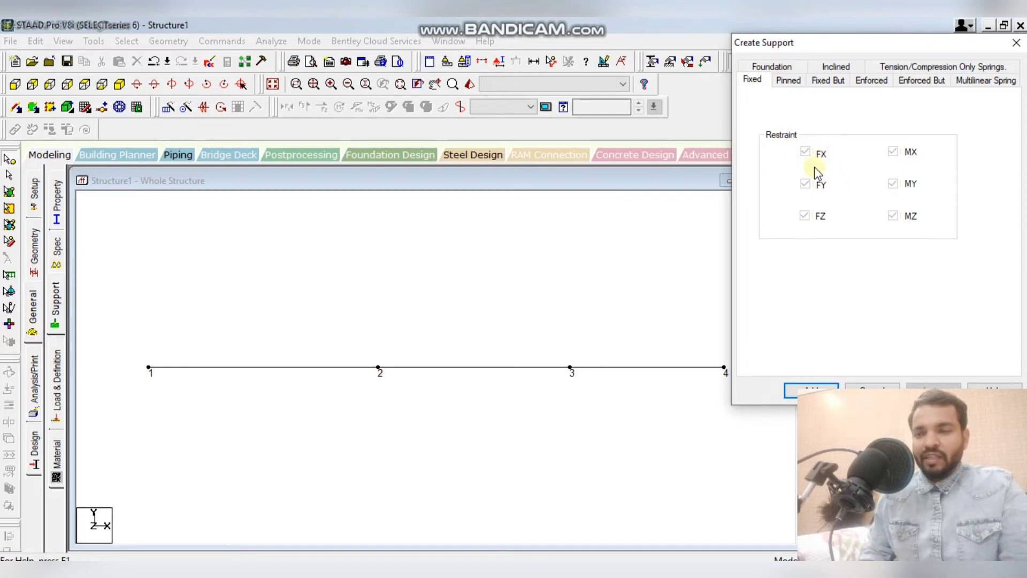
pyautogui.click(821, 154)
pyautogui.click(911, 152)
pyautogui.click(908, 191)
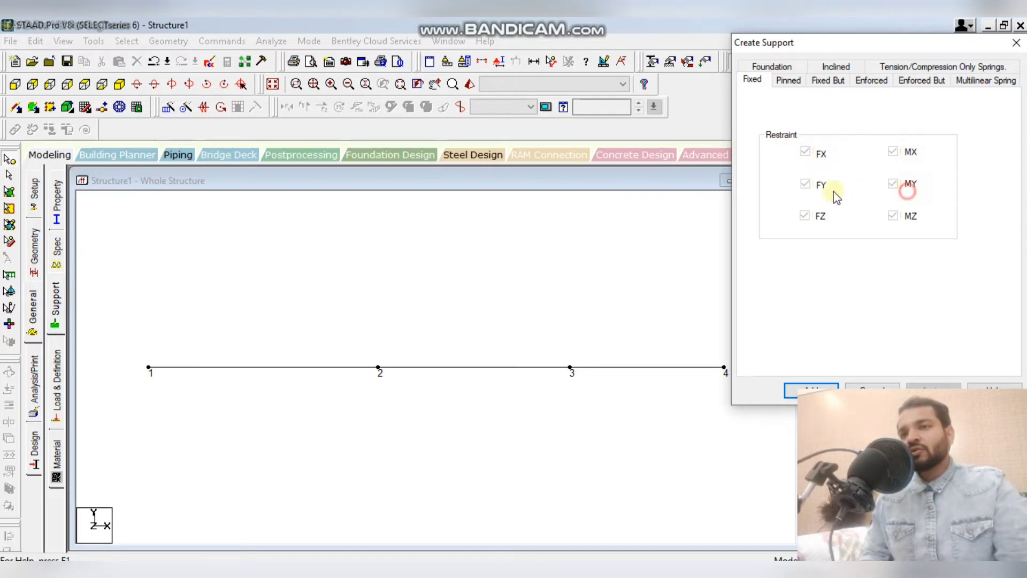
pyautogui.click(820, 186)
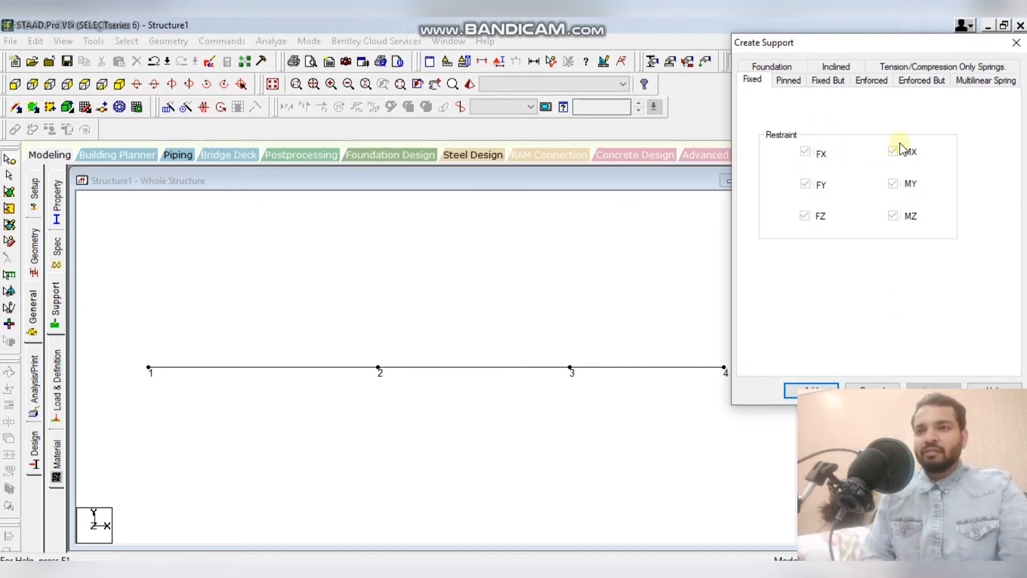
pyautogui.moveTo(894, 45); pyautogui.dragTo(880, 31)
pyautogui.click(789, 374)
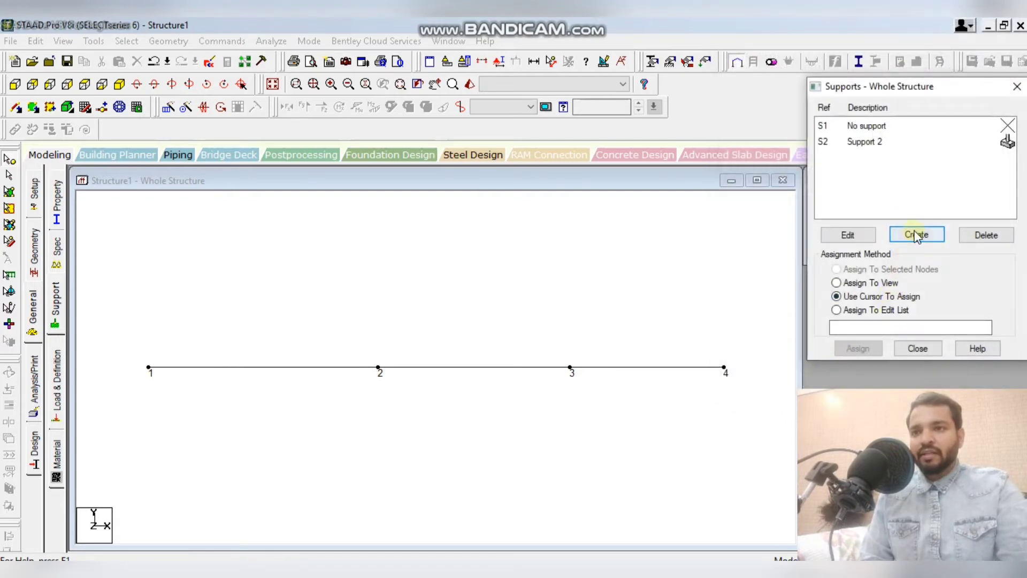
# Create a pinned support and add it to the support definitions.
pyautogui.click(917, 235)
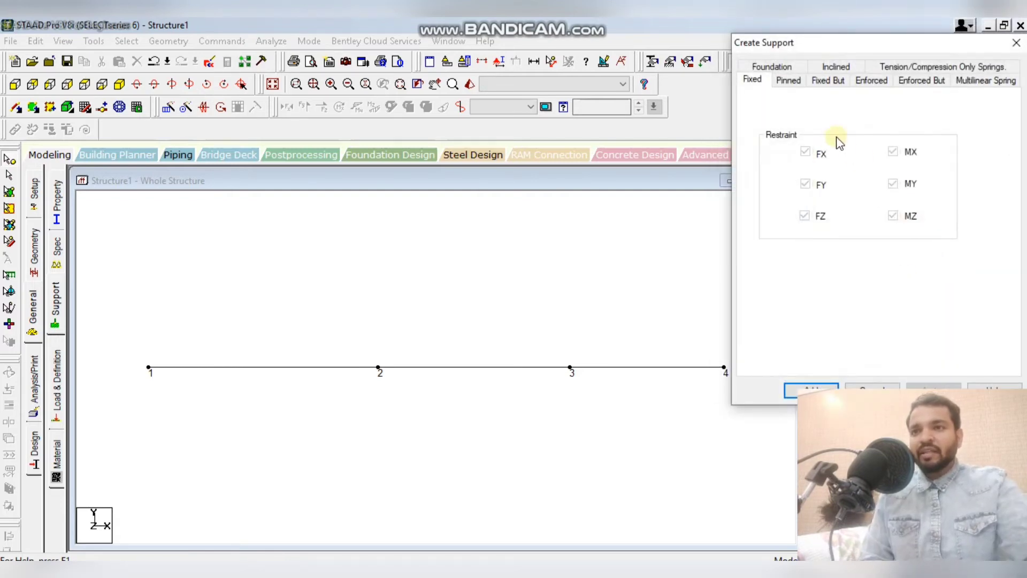
pyautogui.click(789, 80)
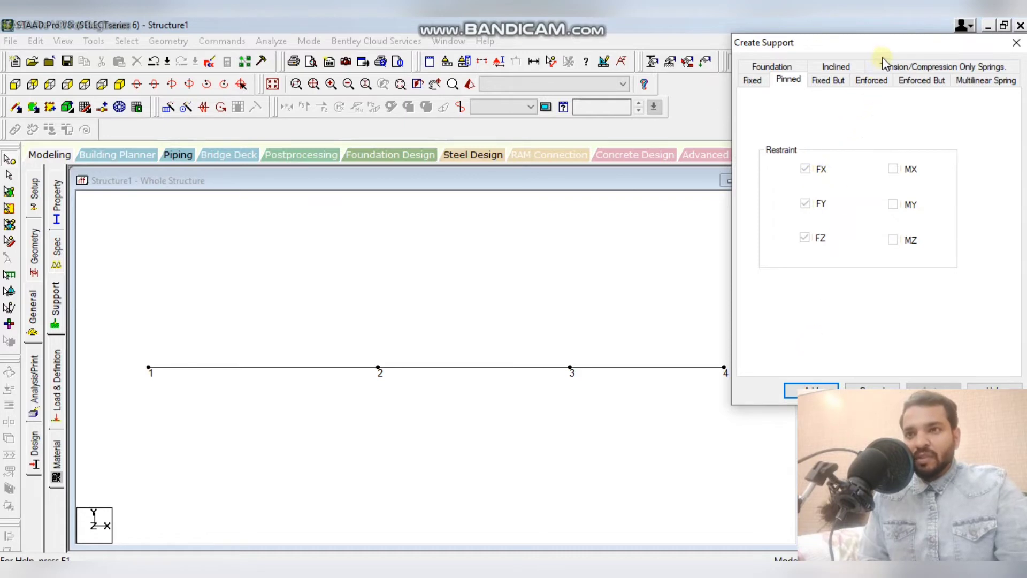
pyautogui.moveTo(886, 45); pyautogui.dragTo(879, 31)
pyautogui.click(824, 370)
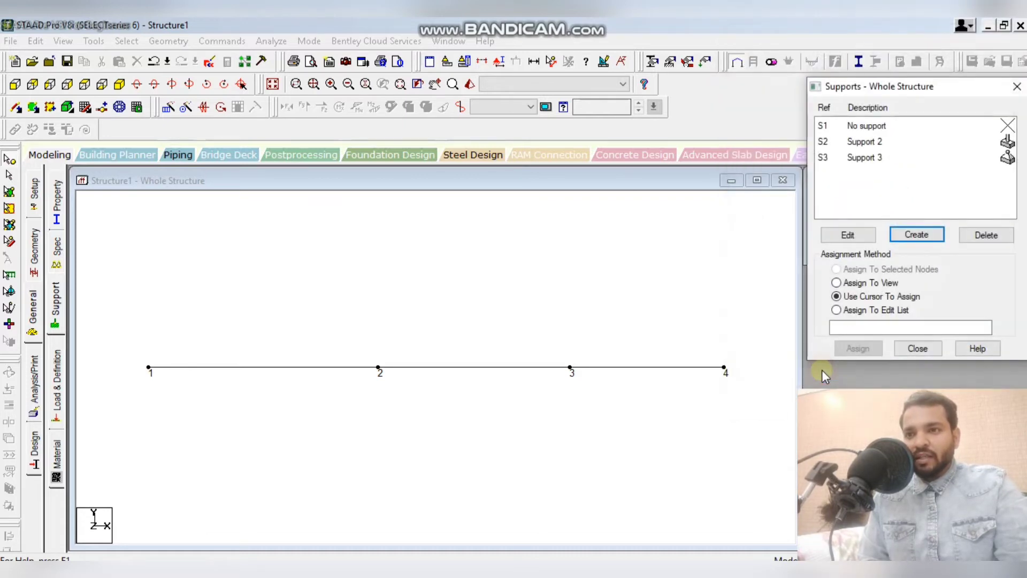
# Start a new Fixed But support and release FX, FZ, MX, MY and MZ.
pyautogui.click(919, 236)
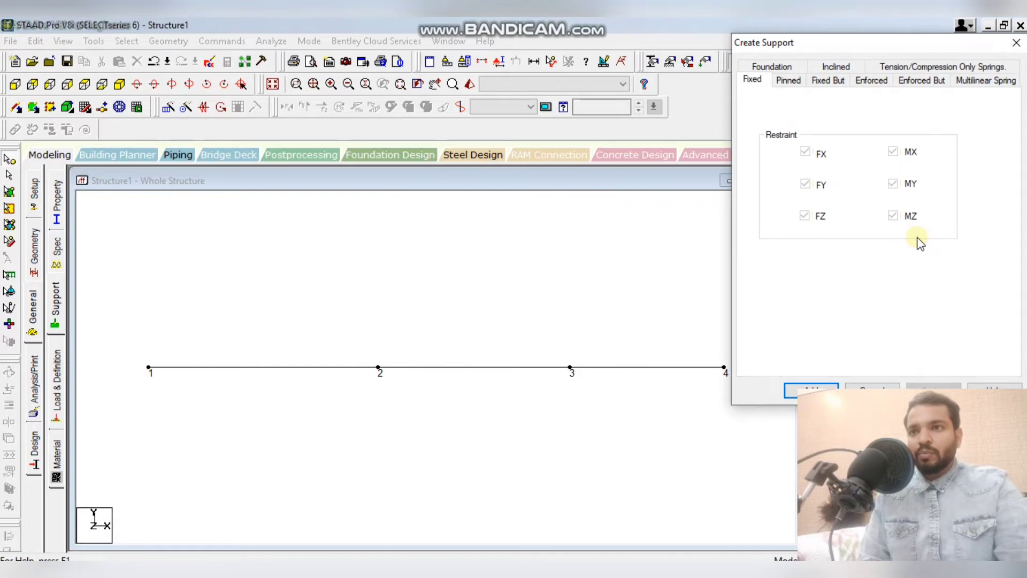
pyautogui.click(827, 83)
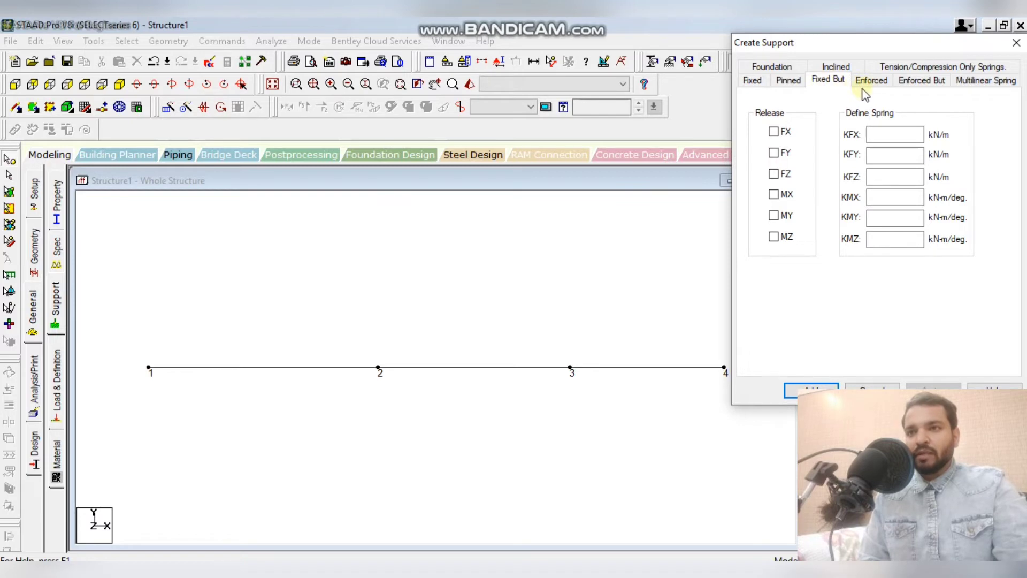
pyautogui.click(775, 132)
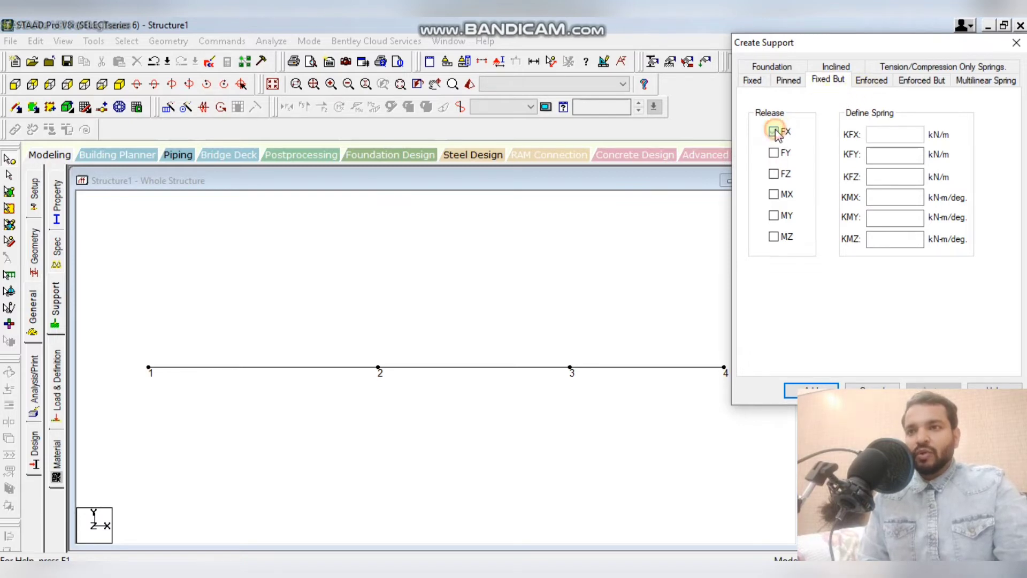
pyautogui.click(774, 174)
pyautogui.click(775, 195)
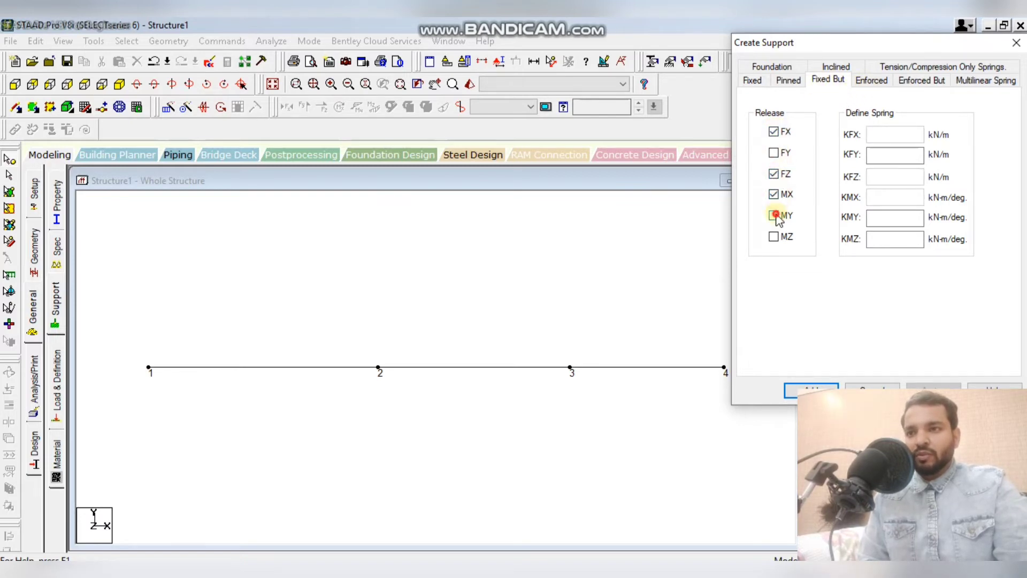
pyautogui.click(774, 216)
pyautogui.click(775, 238)
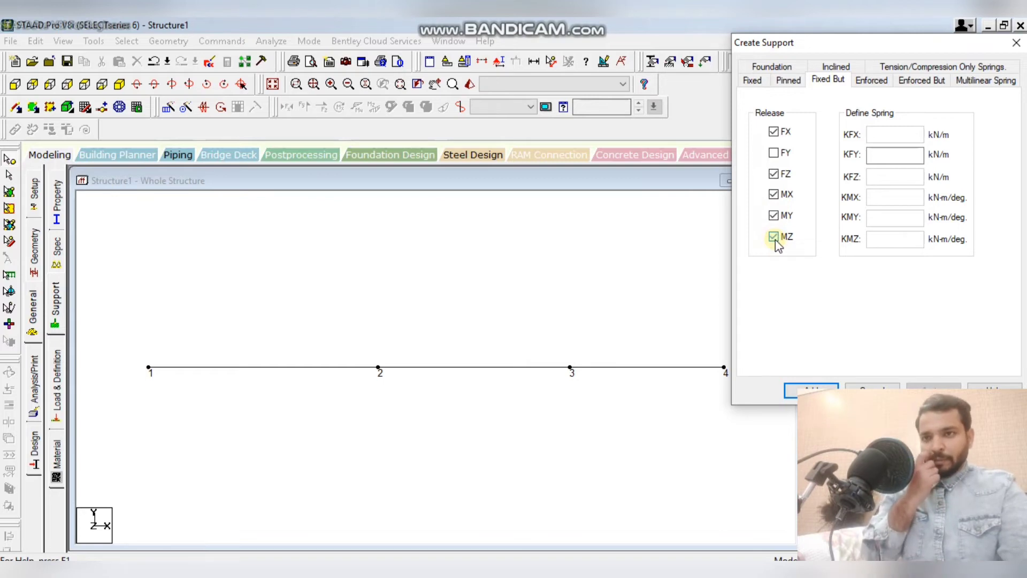
pyautogui.click(775, 174)
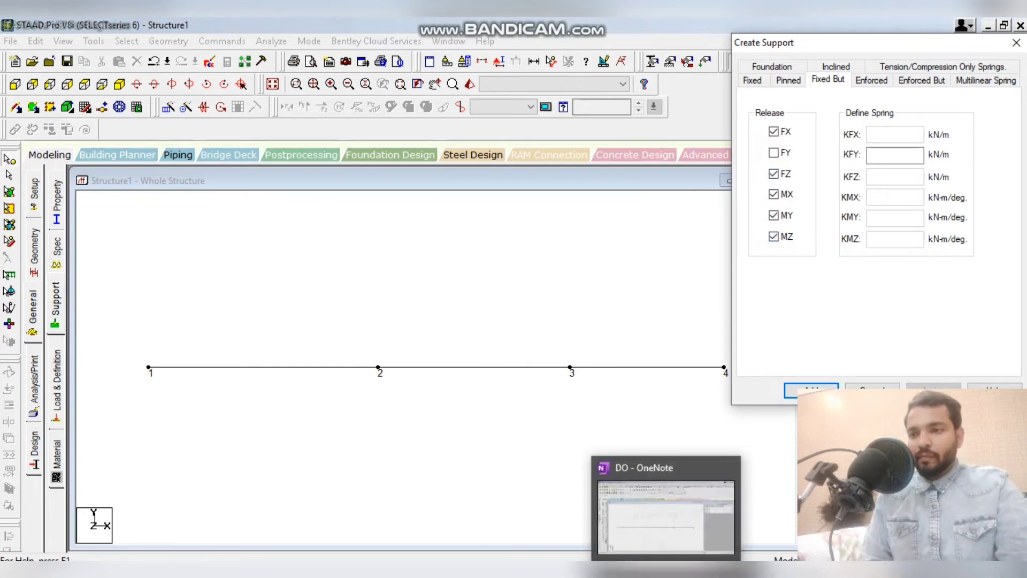
# Switch to the OneNote class 2 notebook and delete the whole beam sketch from the page.
pyautogui.click(666, 516)
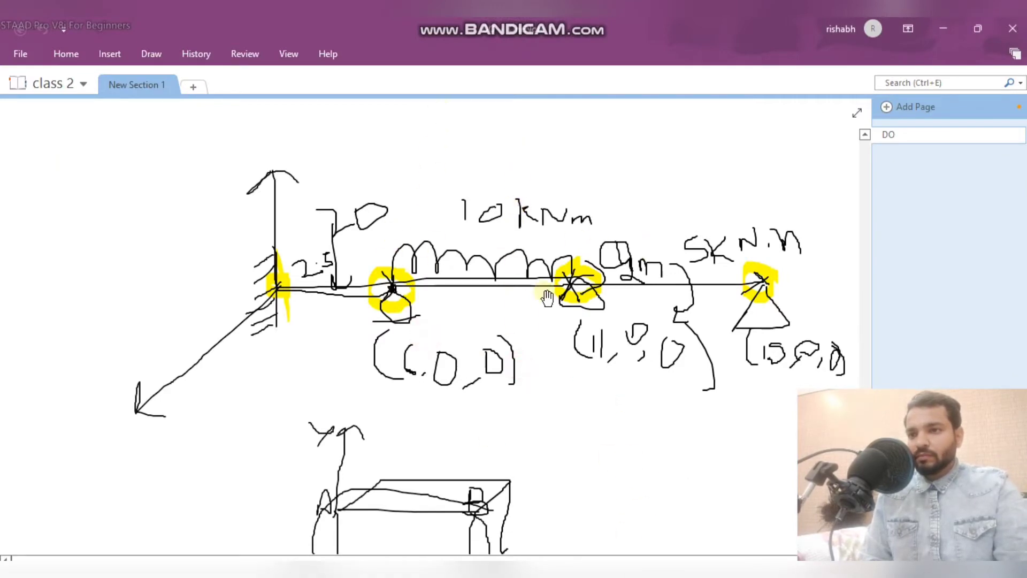
pyautogui.click(152, 53)
pyautogui.click(95, 102)
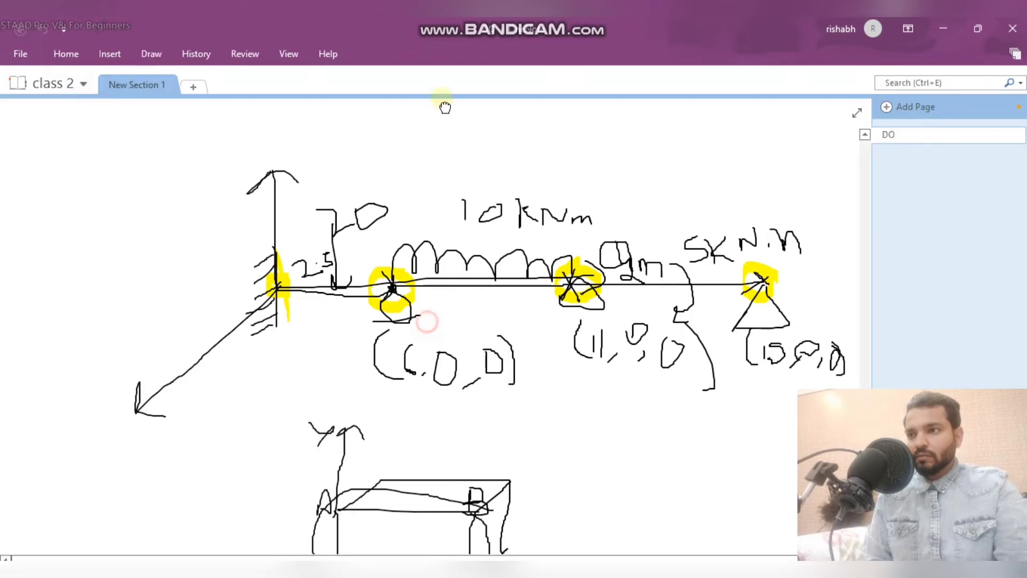
pyautogui.hotkey('ctrl', 'a')
pyautogui.press('Delete')
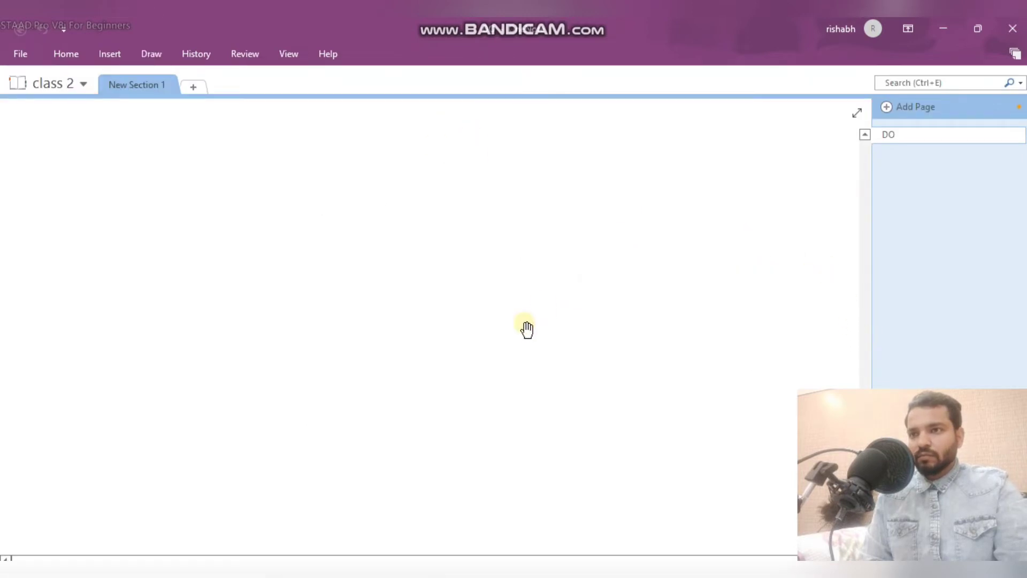
# Draw a roller support freehand on the blank page: a short beam line, a circle beneath it and a hatched ground line.
pyautogui.moveTo(553, 248)
pyautogui.mouseDown()
pyautogui.moveTo(550, 404)
pyautogui.moveTo(543, 213)
pyautogui.mouseUp()
pyautogui.click(150, 54)
pyautogui.click(166, 109)
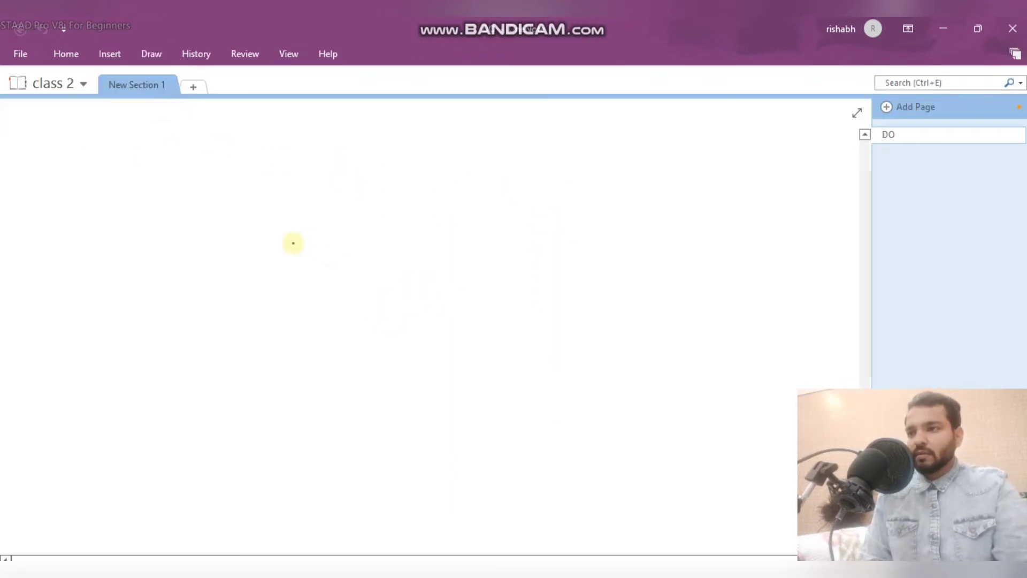
pyautogui.moveTo(292, 242)
pyautogui.mouseDown()
pyautogui.moveTo(335, 242)
pyautogui.moveTo(310, 252)
pyautogui.moveTo(336, 267)
pyautogui.mouseUp()
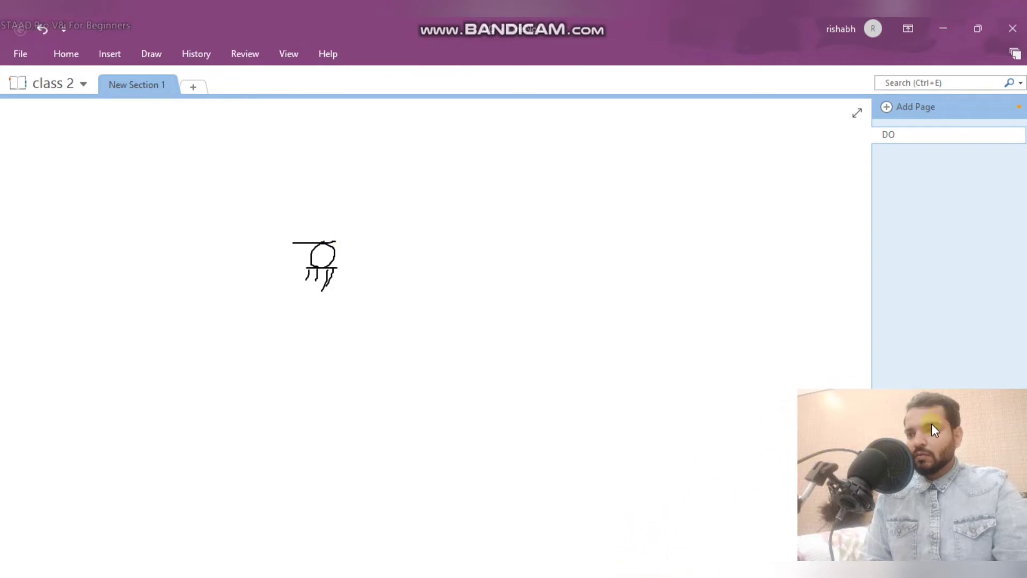
# Close DroidCam Client, stopping its connection, and return to the Create Support dialog in STAAD.Pro.
pyautogui.hotkey('alt', 'Tab')
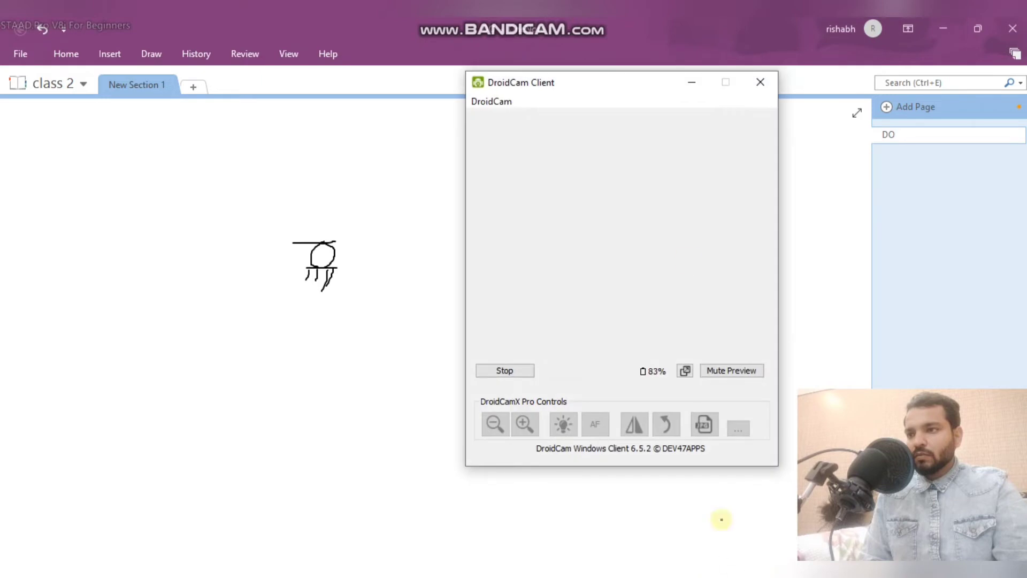
pyautogui.click(765, 81)
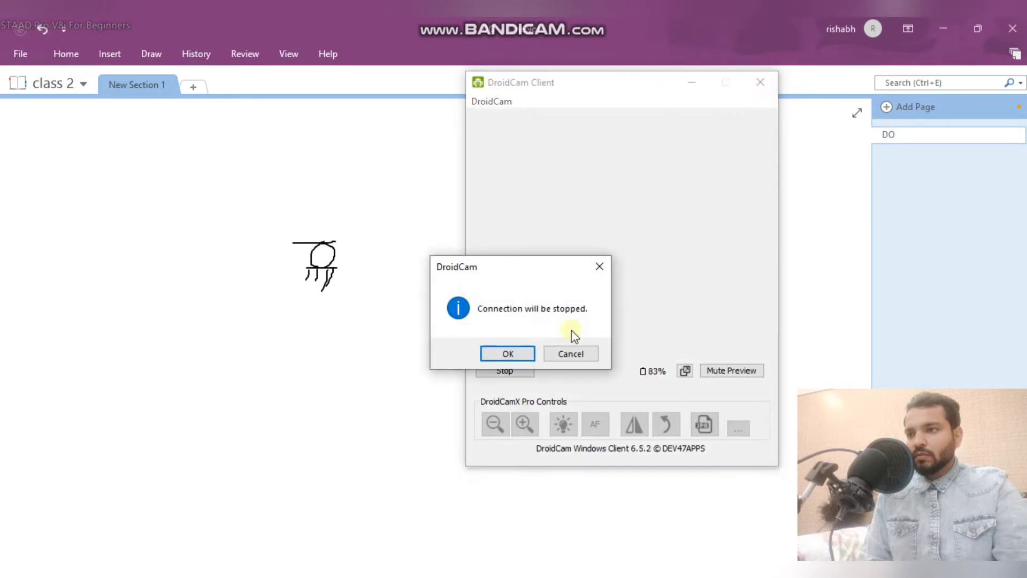
pyautogui.click(508, 354)
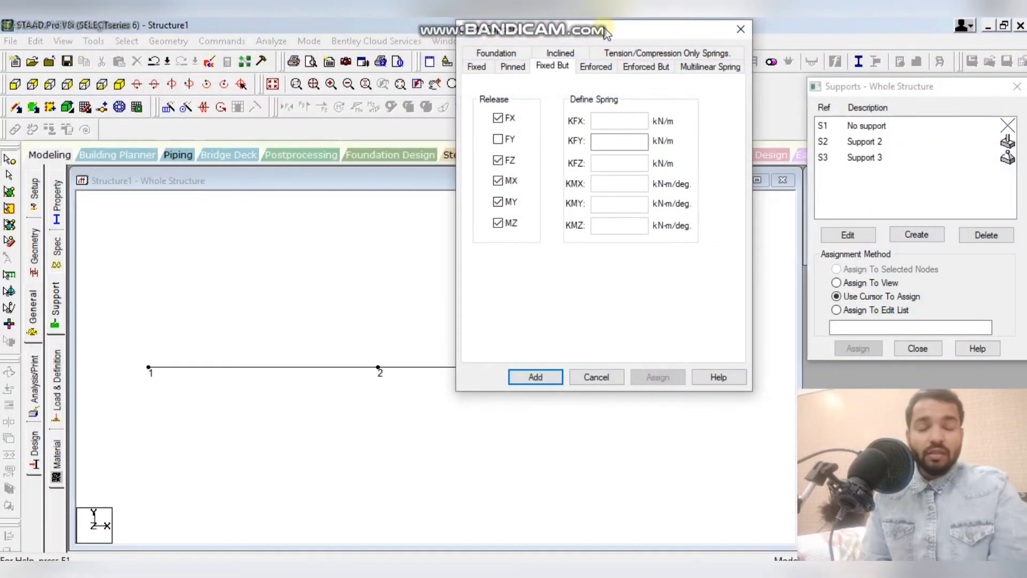
pyautogui.moveTo(646, 30); pyautogui.dragTo(627, 39)
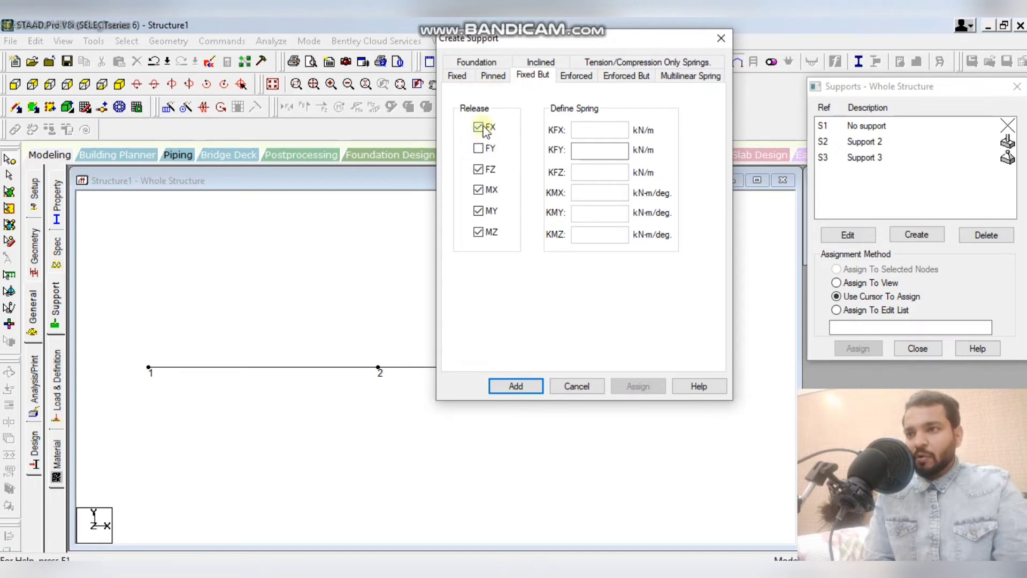
# Switch to OneNote and draw horizontal arrows on both sides of the roller support, labelling the right-hand one X.
pyautogui.click(664, 568)
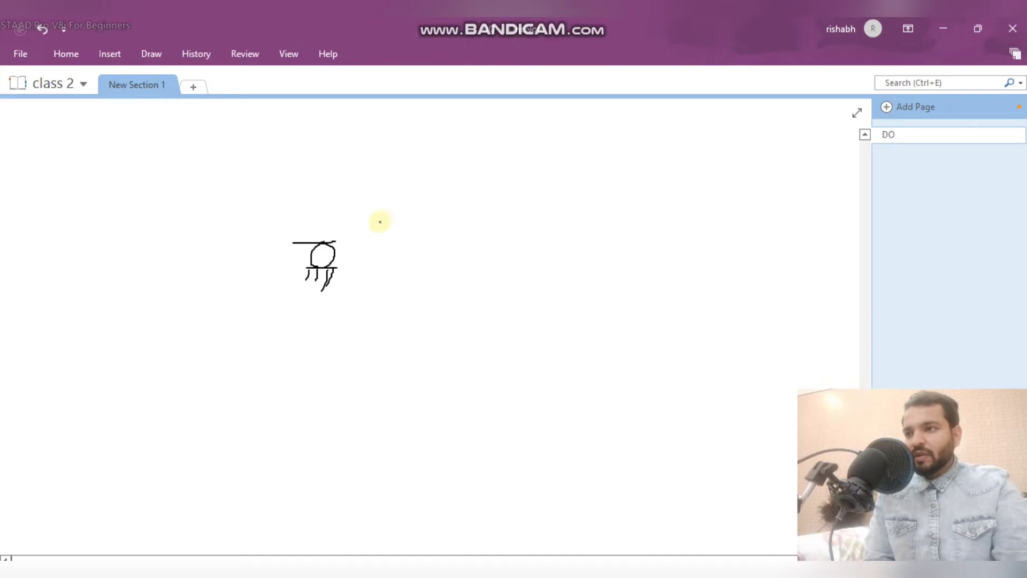
pyautogui.moveTo(354, 243)
pyautogui.mouseDown()
pyautogui.moveTo(394, 240)
pyautogui.moveTo(387, 254)
pyautogui.mouseUp()
pyautogui.hotkey('ctrl', 'z')
pyautogui.hotkey('ctrl', 'z')
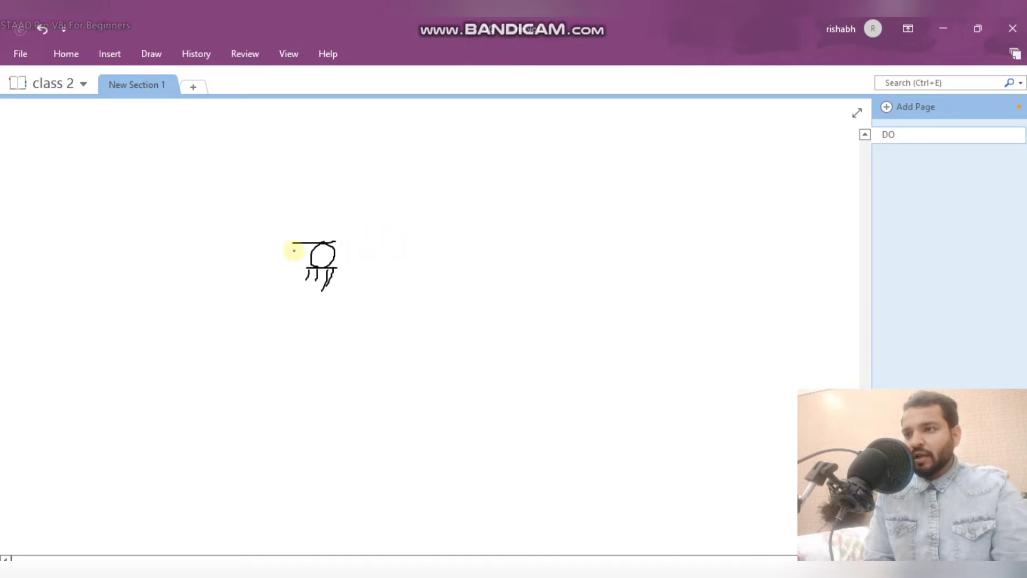
pyautogui.moveTo(284, 245); pyautogui.dragTo(218, 246)
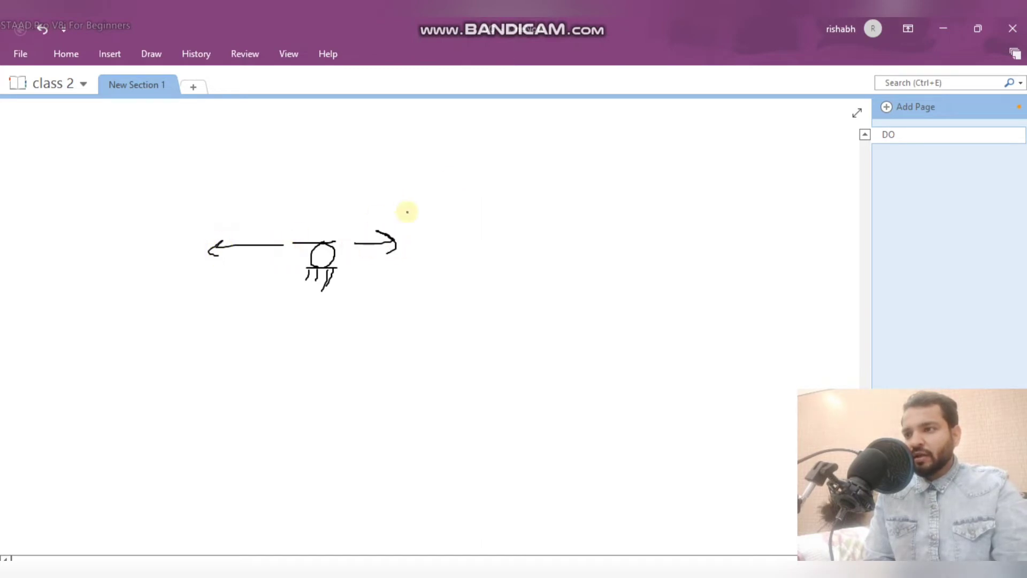
pyautogui.moveTo(428, 236)
pyautogui.mouseDown()
pyautogui.moveTo(456, 261)
pyautogui.moveTo(442, 243)
pyautogui.mouseUp()
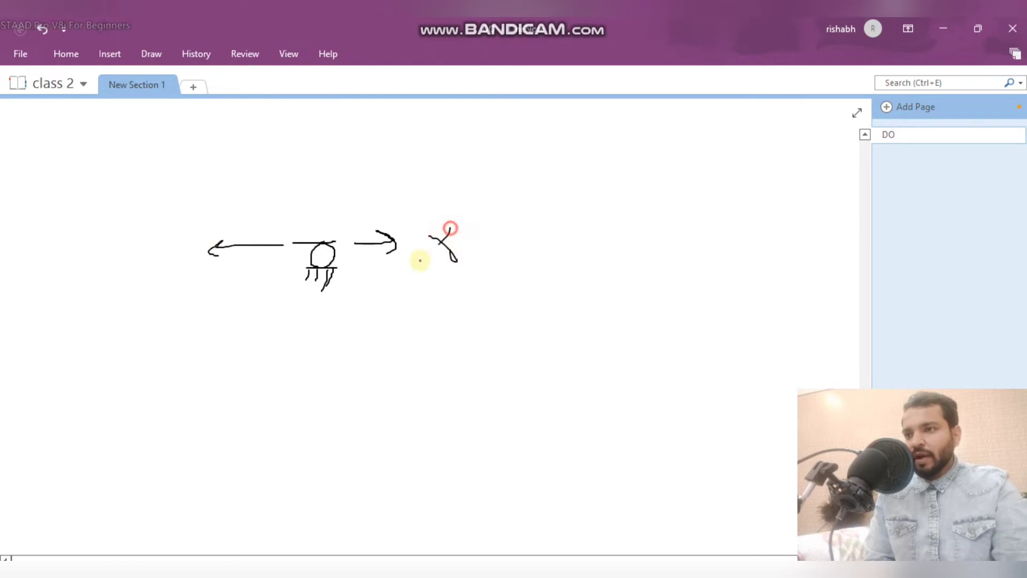
# Draw diagonal arrows labelled Z and -Z from the roller support and label the left-hand horizontal arrow -X.
pyautogui.moveTo(344, 234)
pyautogui.mouseDown()
pyautogui.moveTo(380, 184)
pyautogui.moveTo(394, 207)
pyautogui.moveTo(442, 200)
pyautogui.mouseUp()
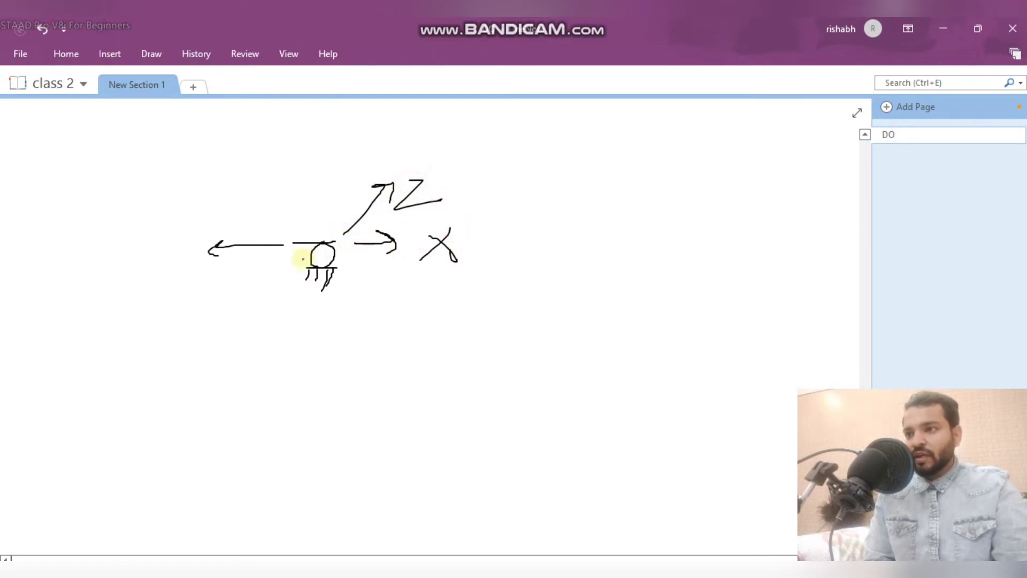
pyautogui.moveTo(303, 259)
pyautogui.mouseDown()
pyautogui.moveTo(222, 326)
pyautogui.moveTo(288, 370)
pyautogui.mouseUp()
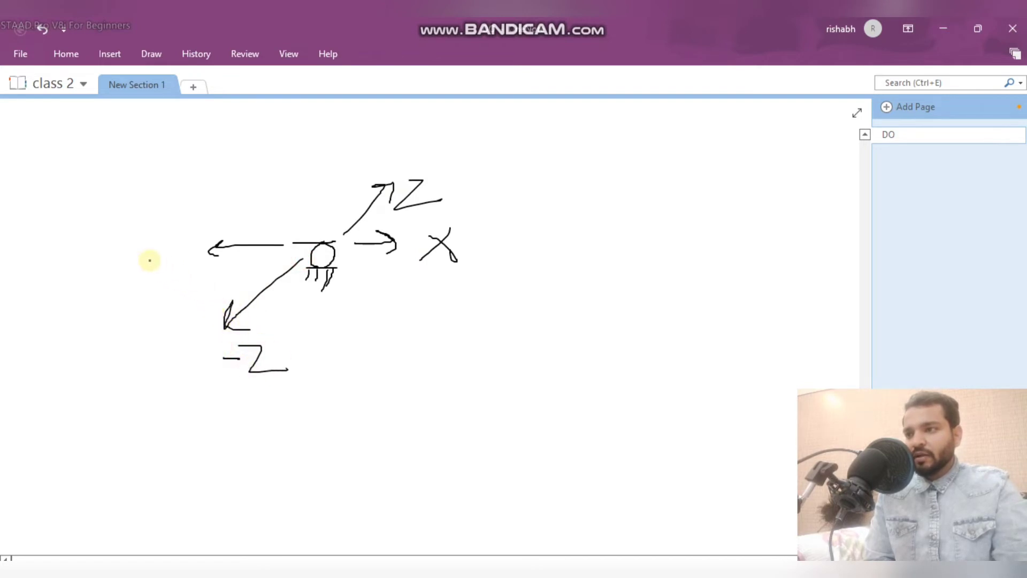
pyautogui.moveTo(144, 259)
pyautogui.mouseDown()
pyautogui.moveTo(189, 260)
pyautogui.moveTo(167, 269)
pyautogui.mouseUp()
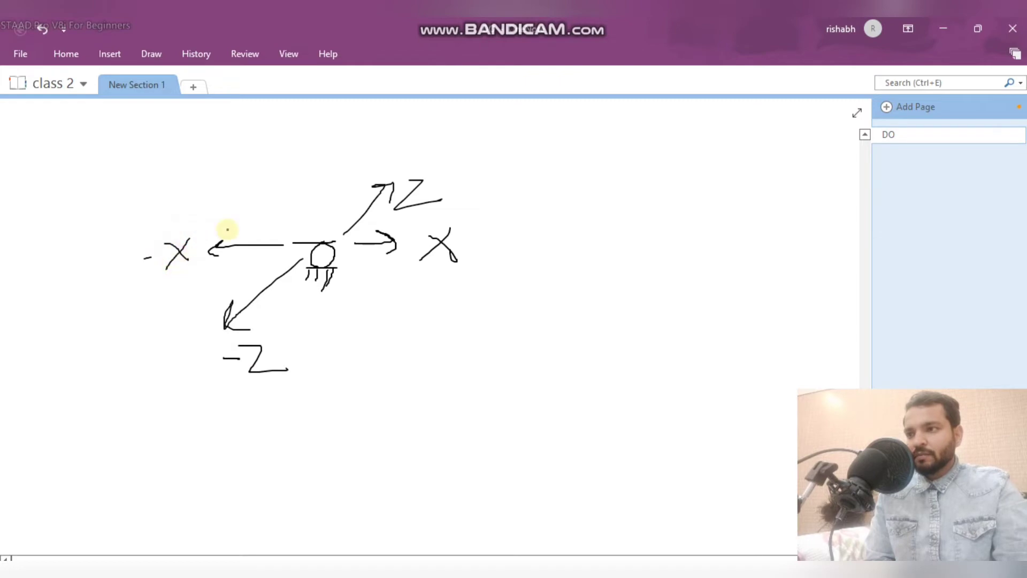
# Draw vertical arrows above and below the roller support and label them Y and -Y.
pyautogui.moveTo(320, 234); pyautogui.dragTo(308, 141)
pyautogui.moveTo(357, 163); pyautogui.dragTo(359, 173)
pyautogui.moveTo(326, 121)
pyautogui.mouseDown()
pyautogui.moveTo(353, 129)
pyautogui.moveTo(326, 176)
pyautogui.mouseUp()
pyautogui.moveTo(315, 286)
pyautogui.mouseDown()
pyautogui.moveTo(321, 378)
pyautogui.moveTo(369, 386)
pyautogui.moveTo(367, 423)
pyautogui.mouseUp()
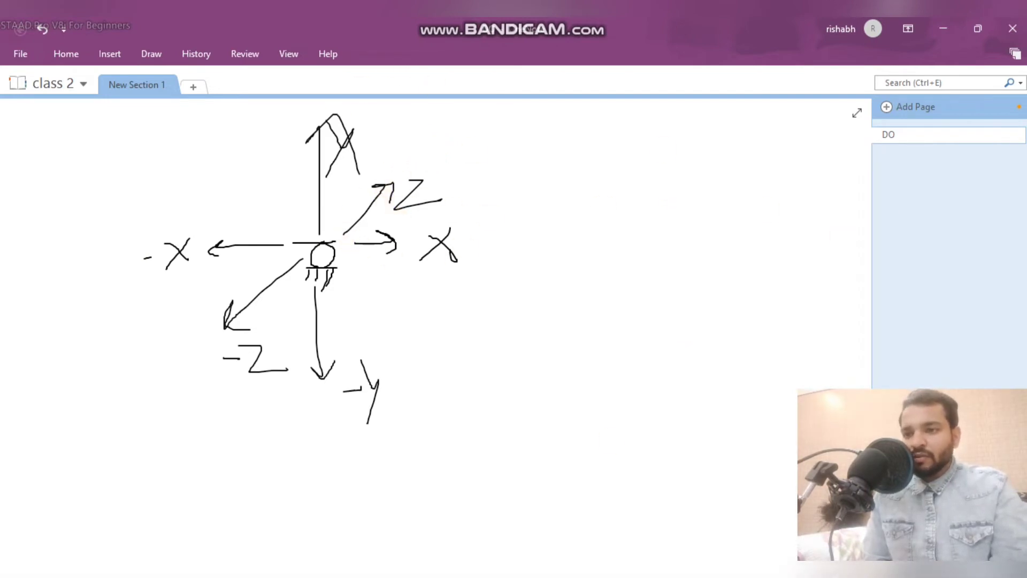
# Switch back to STAAD.Pro, release FY as well, and add the Fixed But support to the support definitions.
pyautogui.hotkey('alt', 'Tab')
pyautogui.click(479, 149)
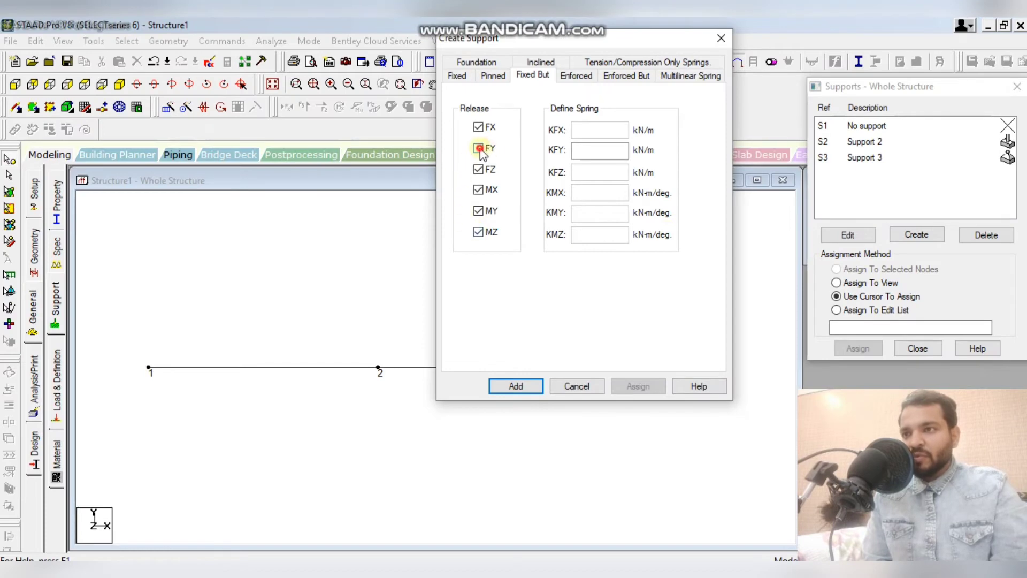
pyautogui.click(480, 149)
pyautogui.click(480, 149)
pyautogui.click(475, 154)
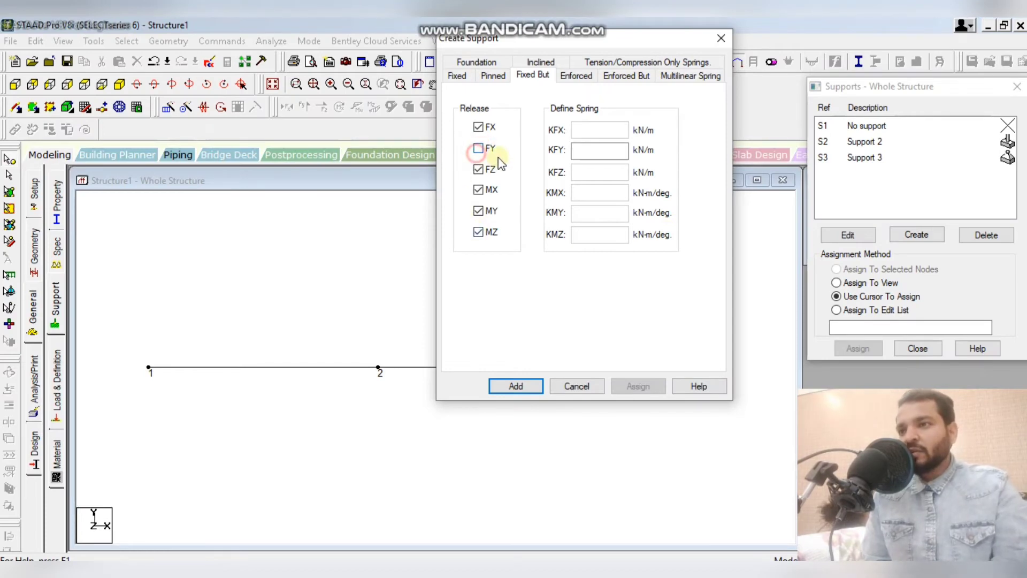
pyautogui.click(478, 148)
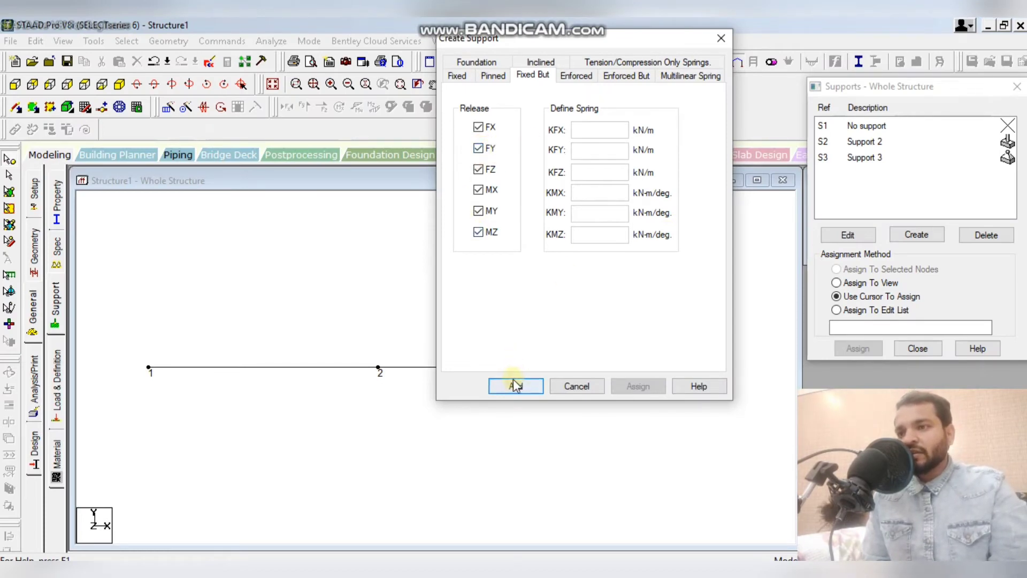
pyautogui.click(513, 383)
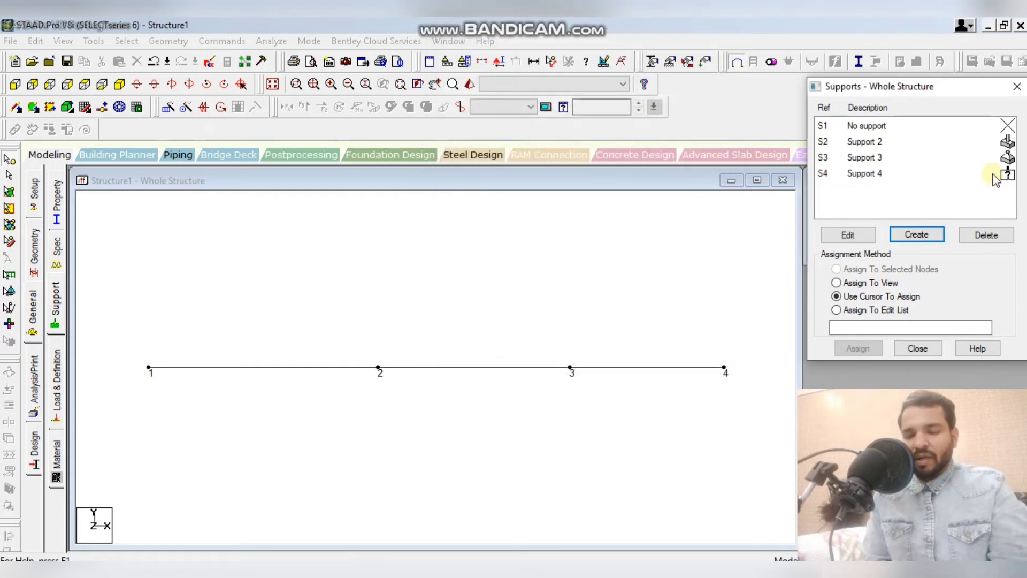
# Try to edit the pinned support definition, Support 3.
pyautogui.click(868, 160)
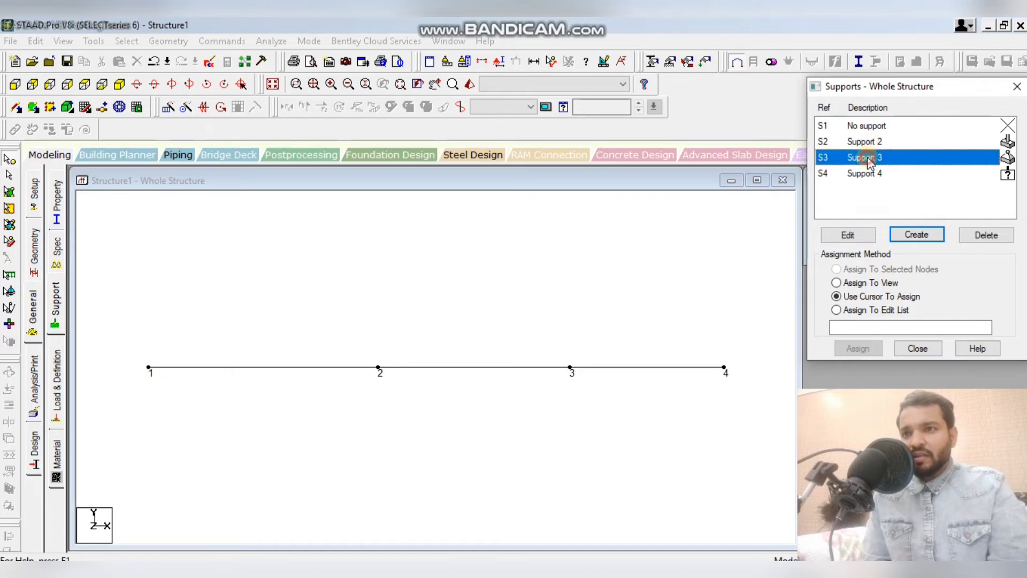
pyautogui.click(846, 238)
pyautogui.click(982, 266)
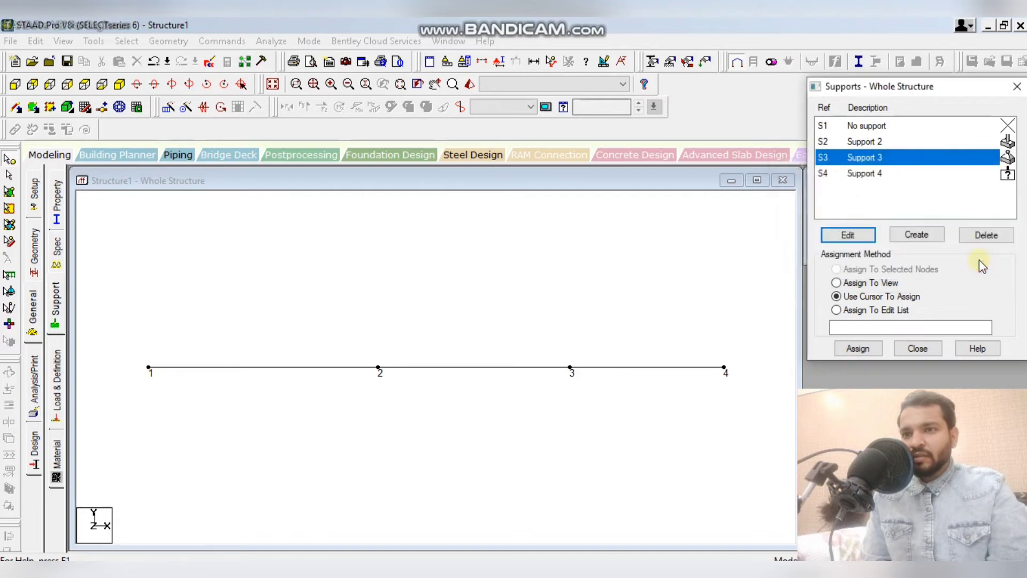
pyautogui.click(866, 238)
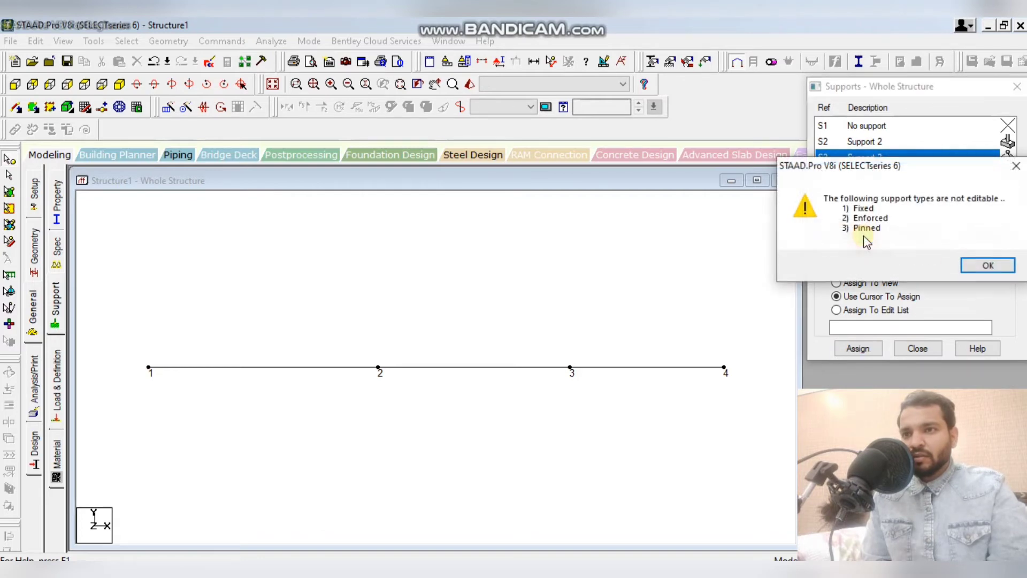
pyautogui.click(982, 265)
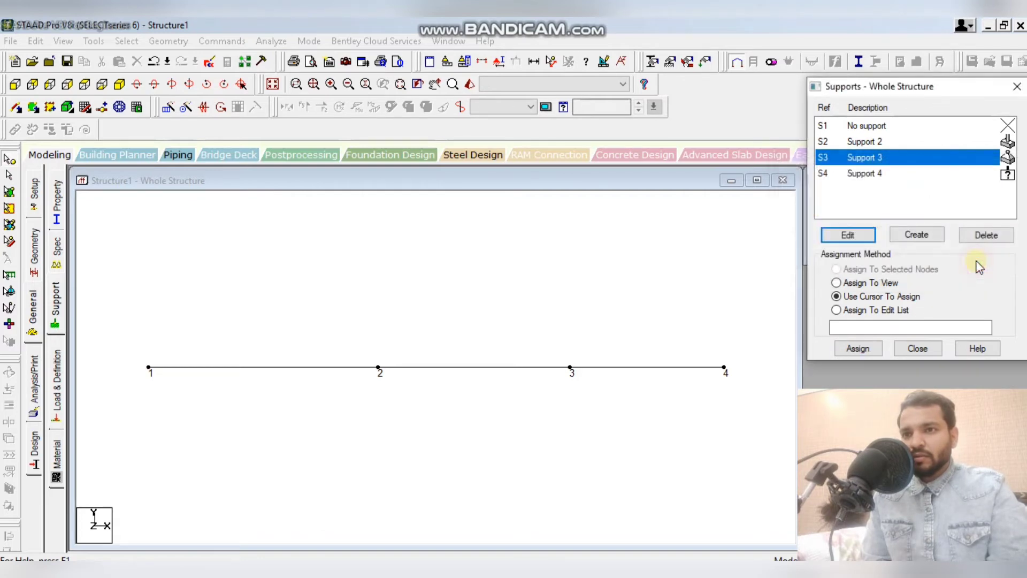
pyautogui.click(860, 142)
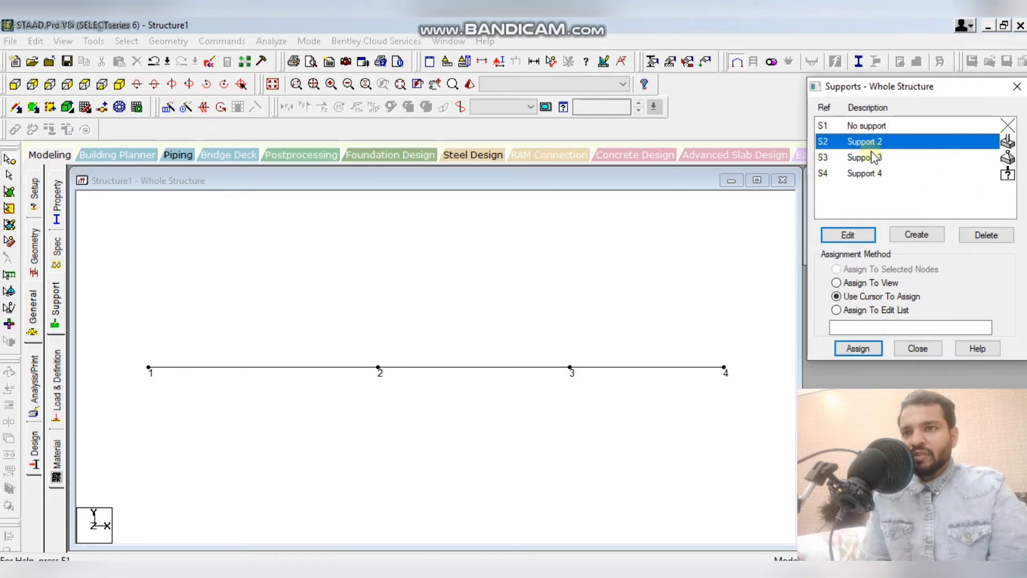
pyautogui.click(874, 158)
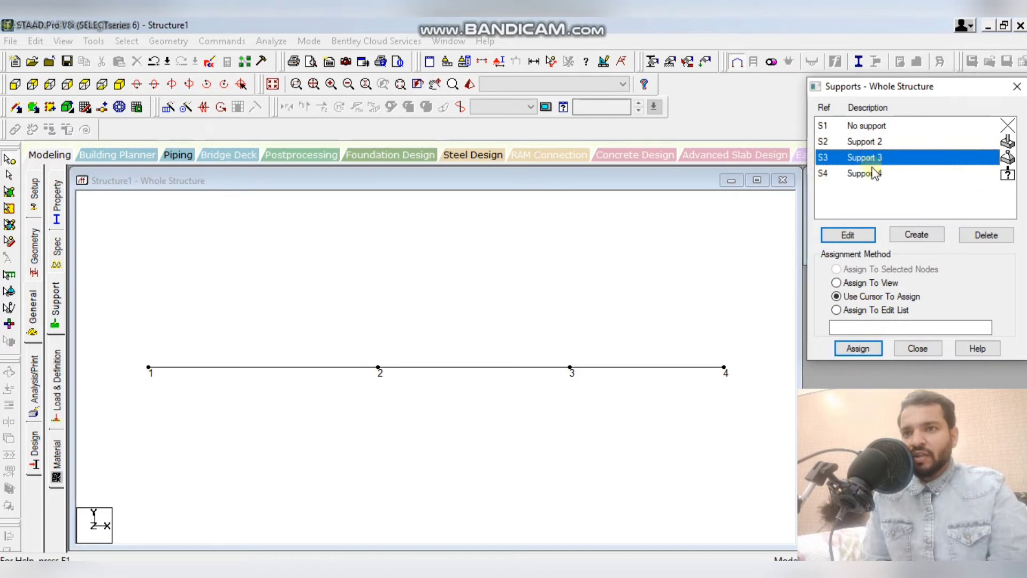
pyautogui.click(875, 174)
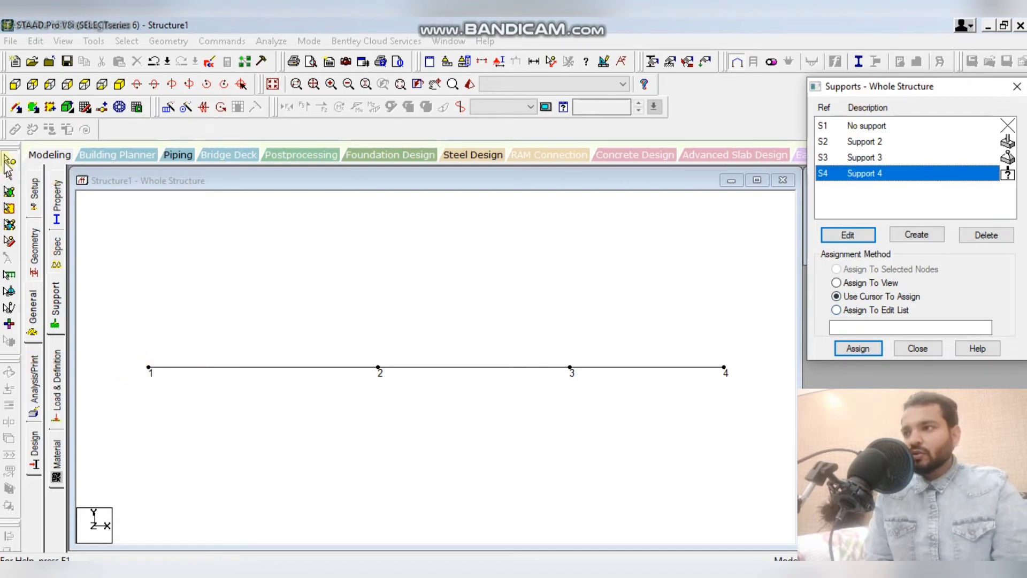
# Assign the fixed support definition, Support 2, to node 1 using the selected-nodes assignment method.
pyautogui.click(10, 175)
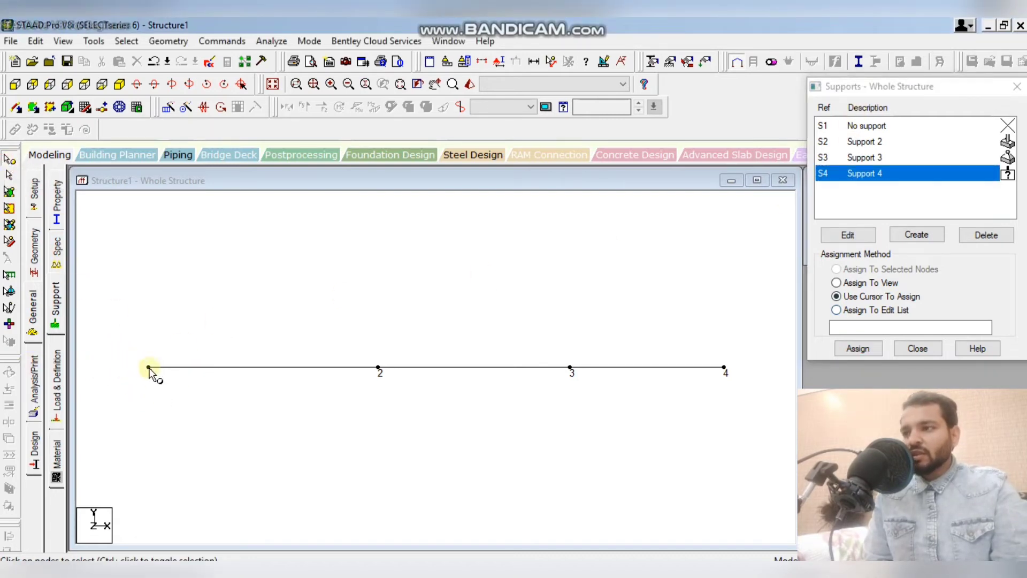
pyautogui.click(150, 369)
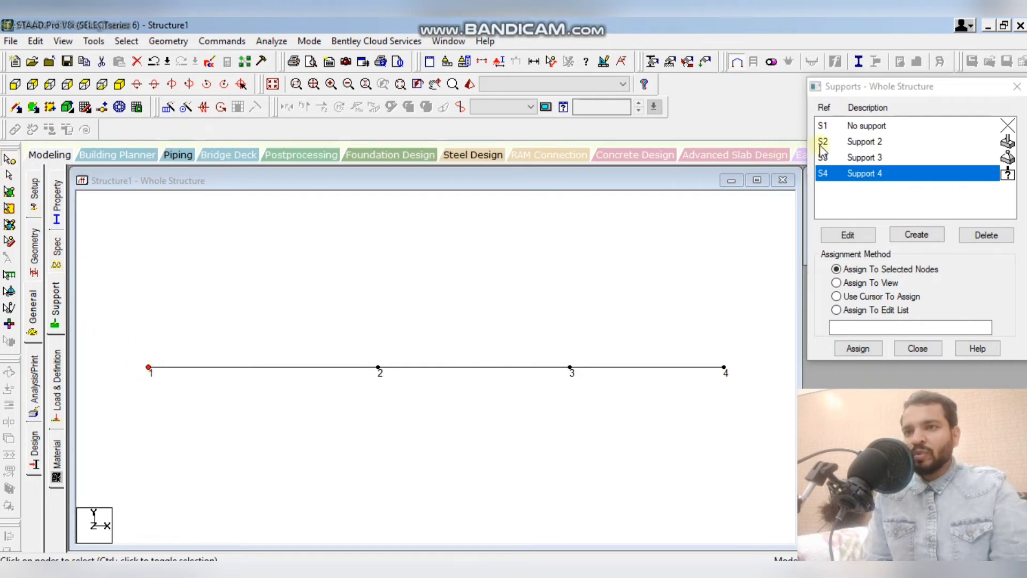
pyautogui.click(851, 142)
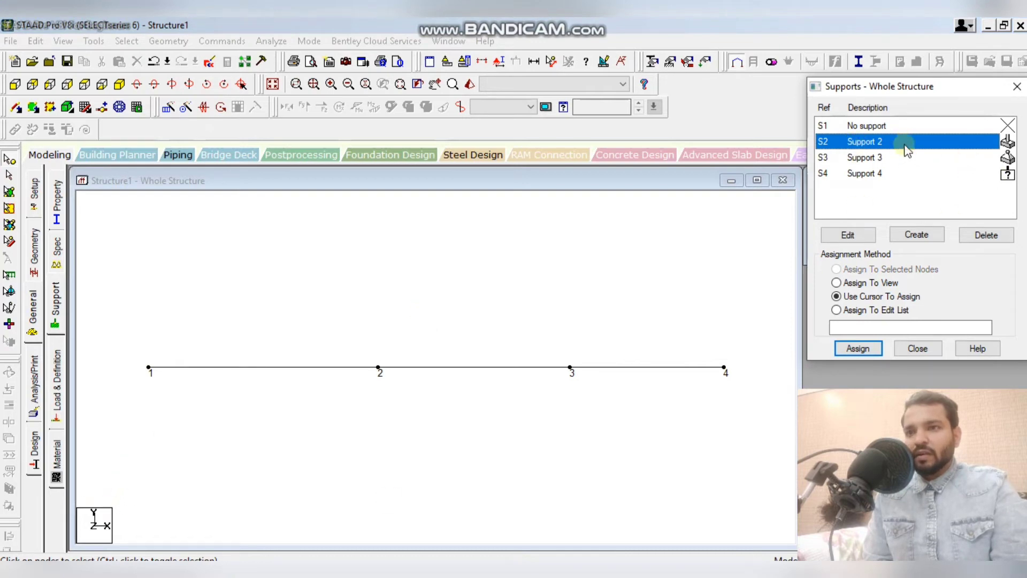
pyautogui.click(150, 369)
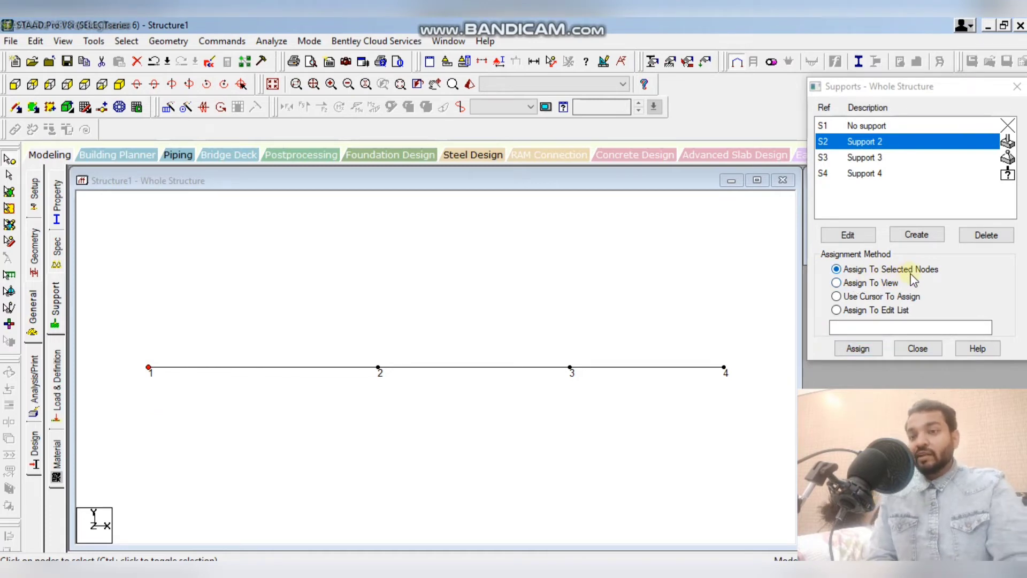
pyautogui.click(856, 348)
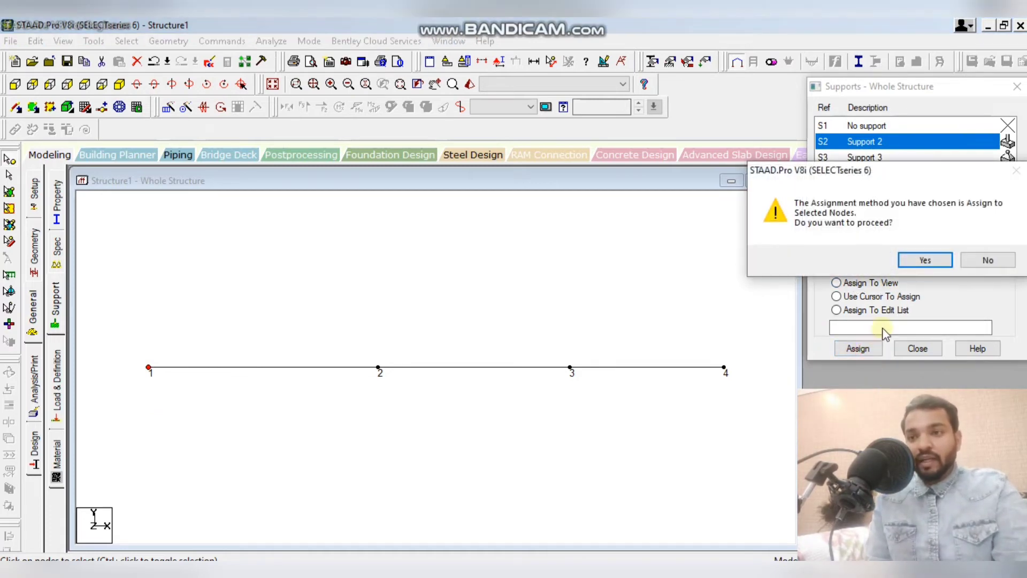
pyautogui.click(918, 257)
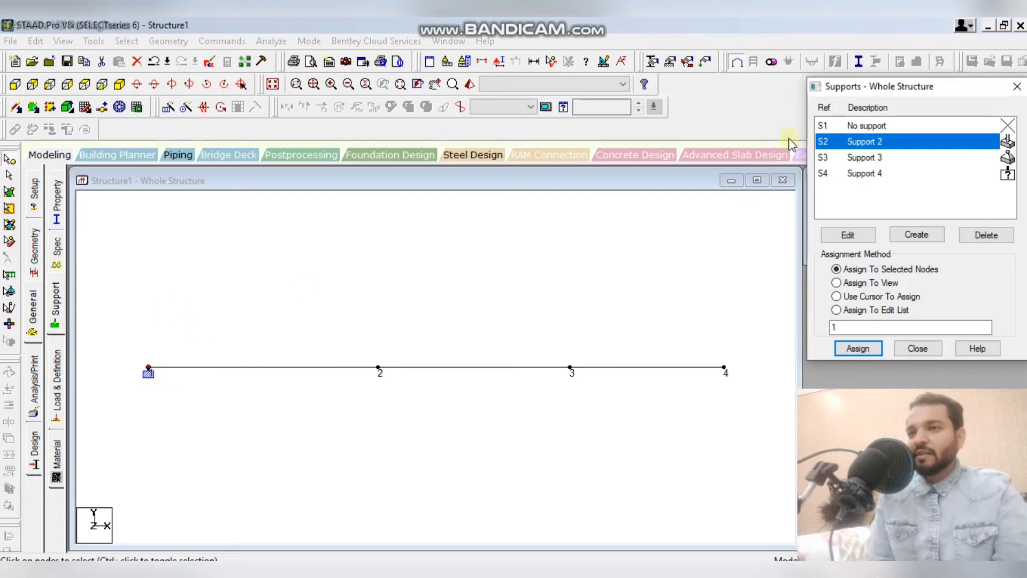
# Assign the pinned support definition, Support 3, to nodes 3 and 4 of the beam.
pyautogui.click(876, 157)
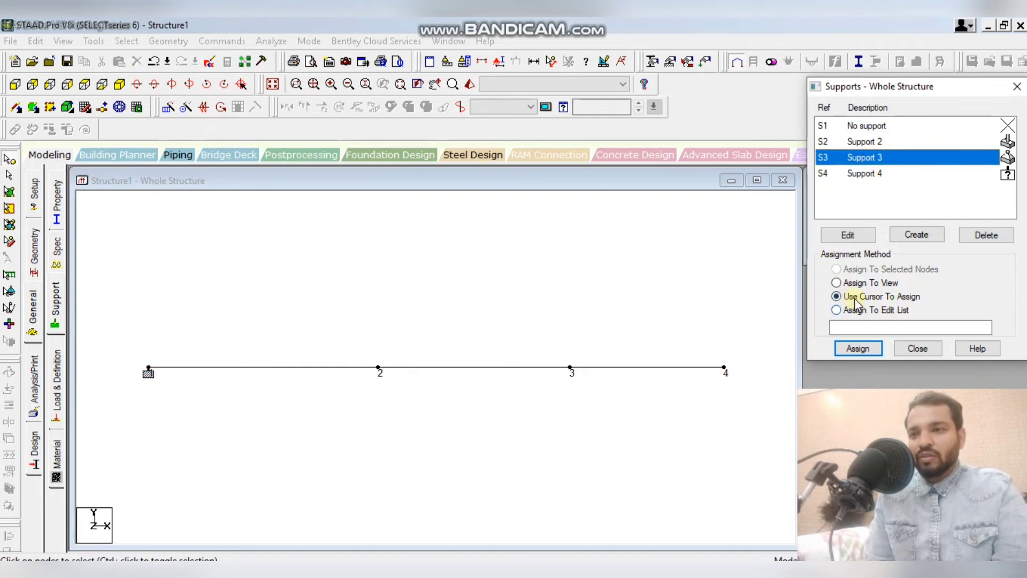
pyautogui.click(570, 368)
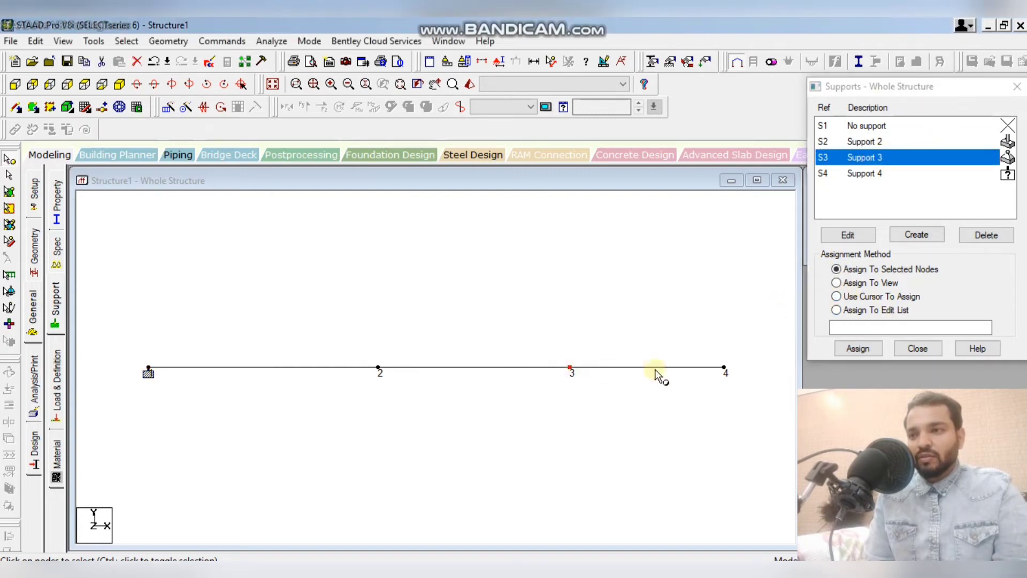
pyautogui.click(858, 355)
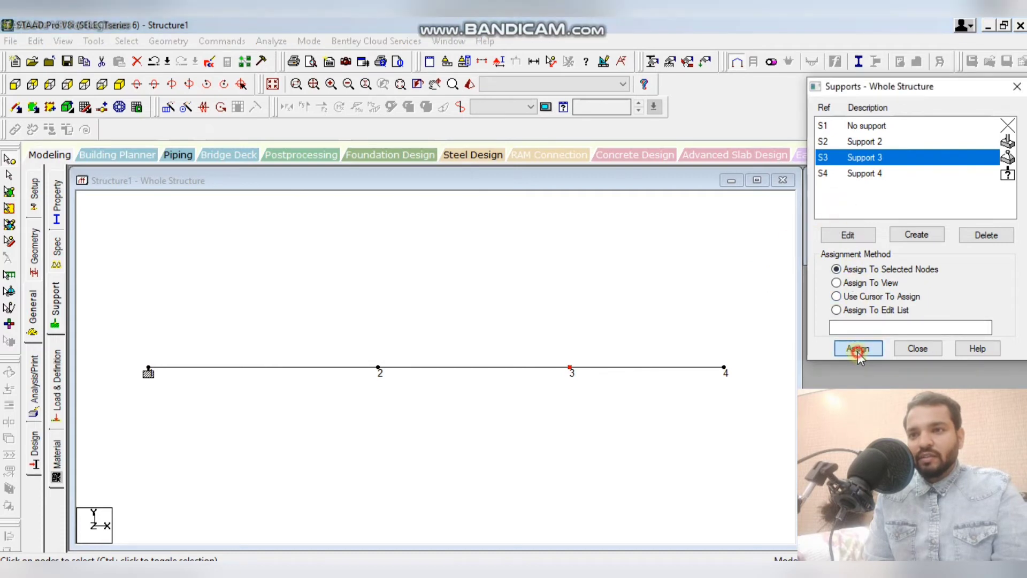
pyautogui.click(924, 260)
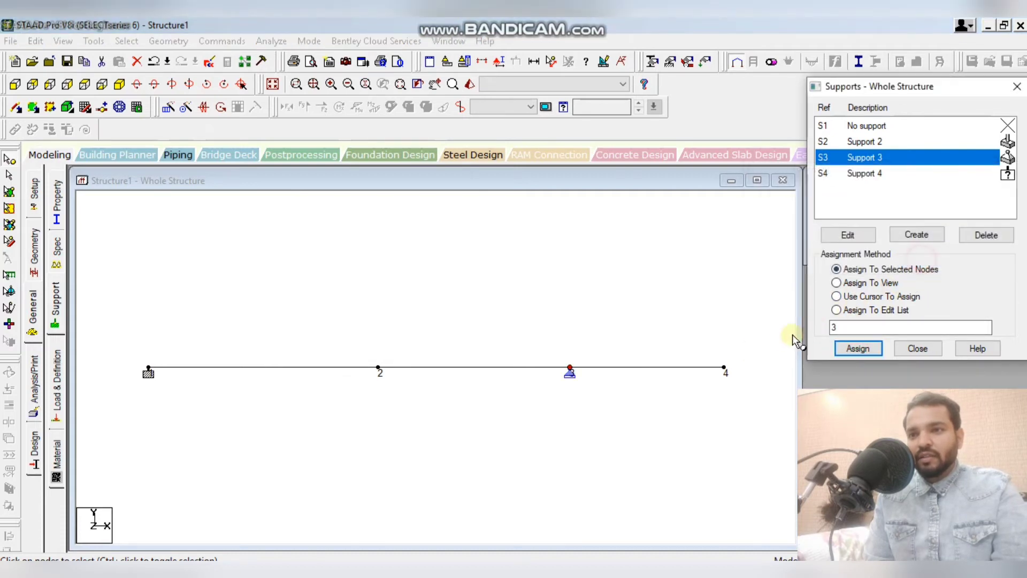
pyautogui.click(724, 369)
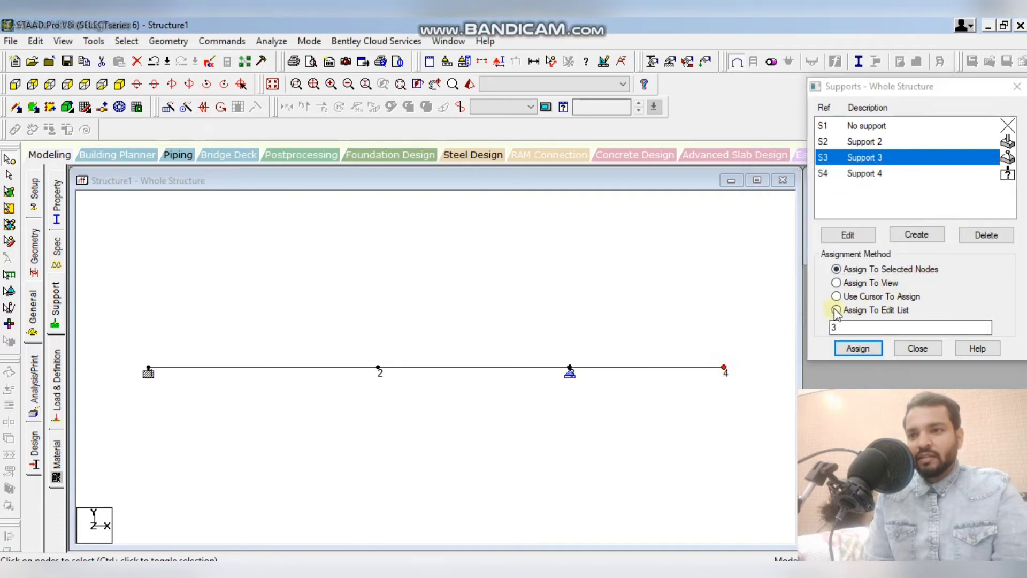
pyautogui.click(860, 348)
pyautogui.click(922, 261)
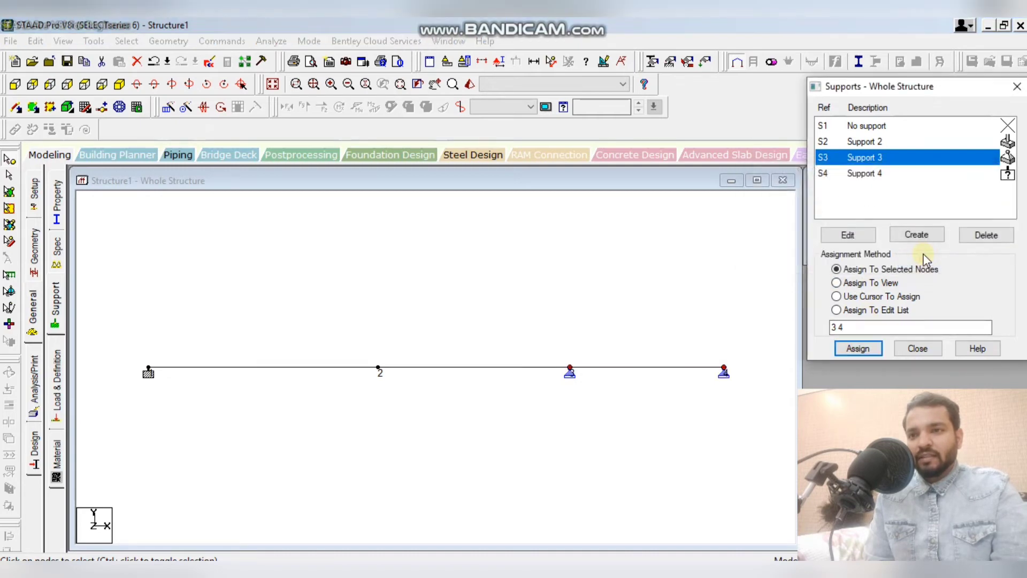
# Assign the Fixed But support definition, Support 4, to the selected node 2.
pyautogui.click(865, 173)
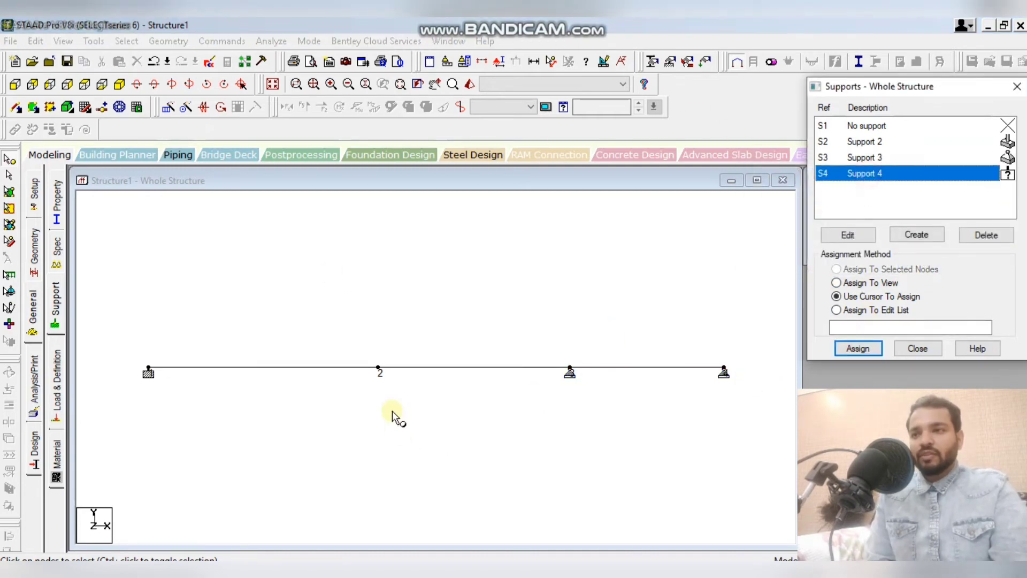
pyautogui.click(379, 369)
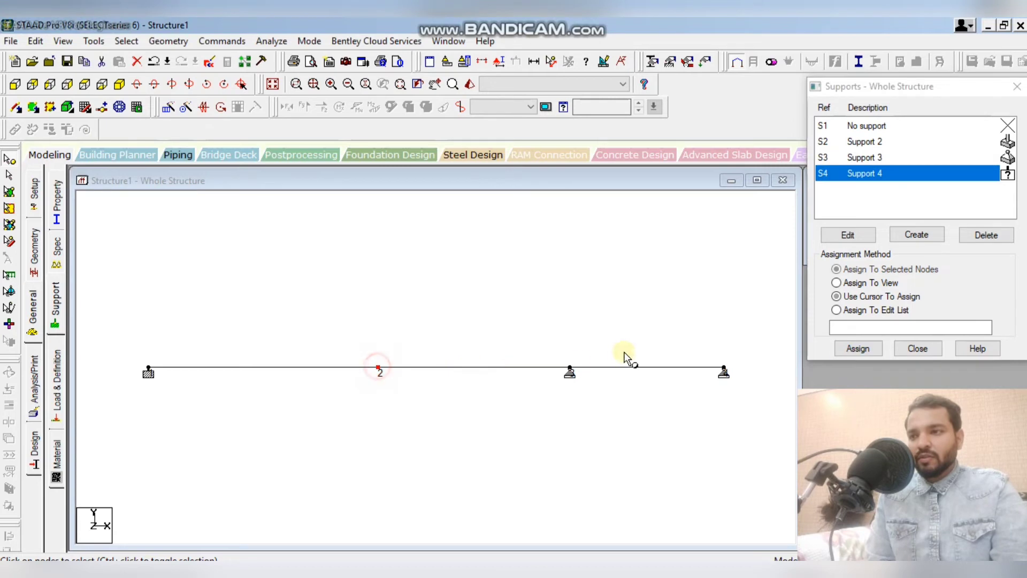
pyautogui.click(858, 348)
pyautogui.click(921, 259)
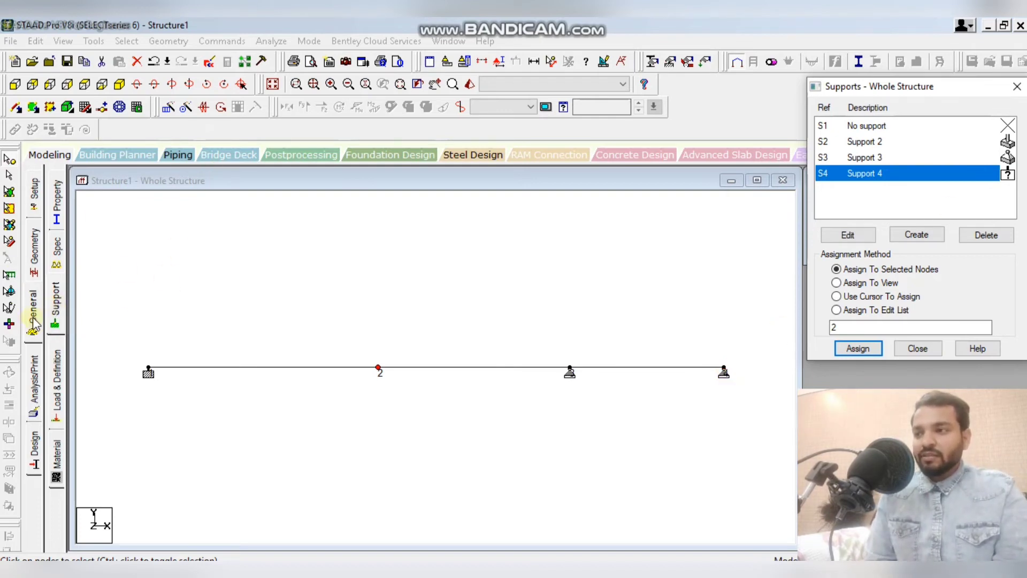
# Open the load definitions and start adding a new load case under Load Cases Details.
pyautogui.click(57, 379)
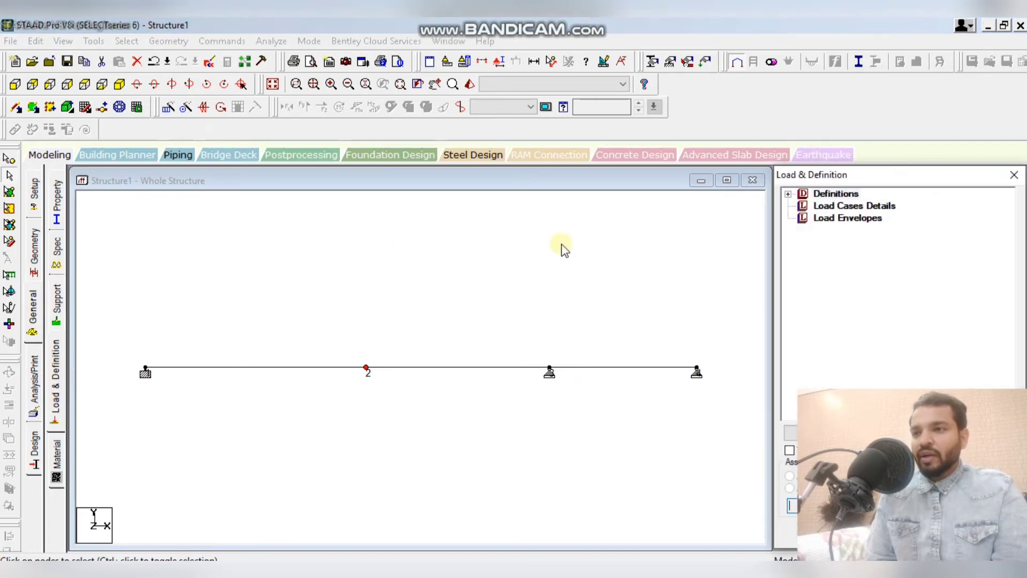
pyautogui.click(878, 209)
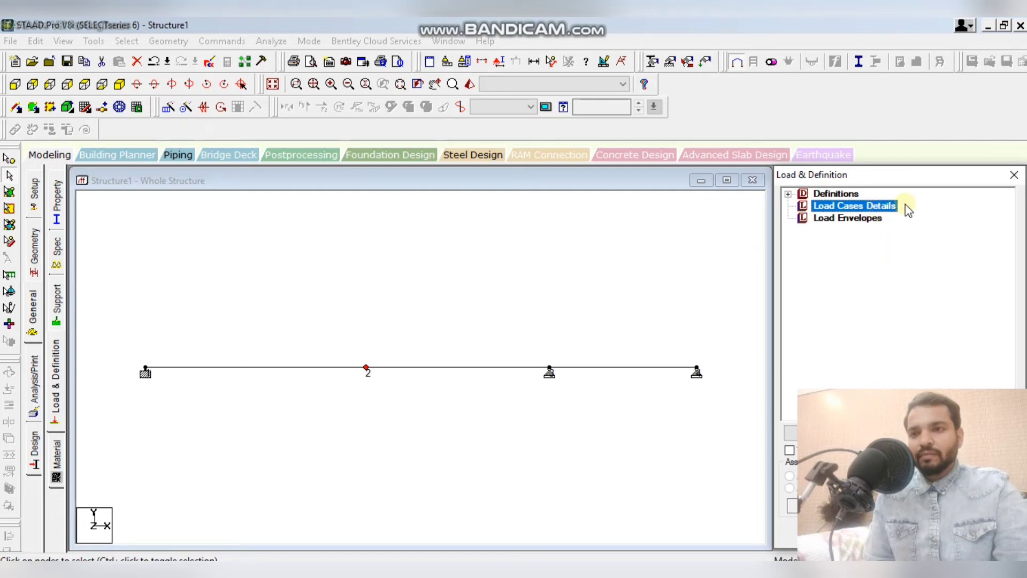
pyautogui.moveTo(909, 179); pyautogui.dragTo(903, 58)
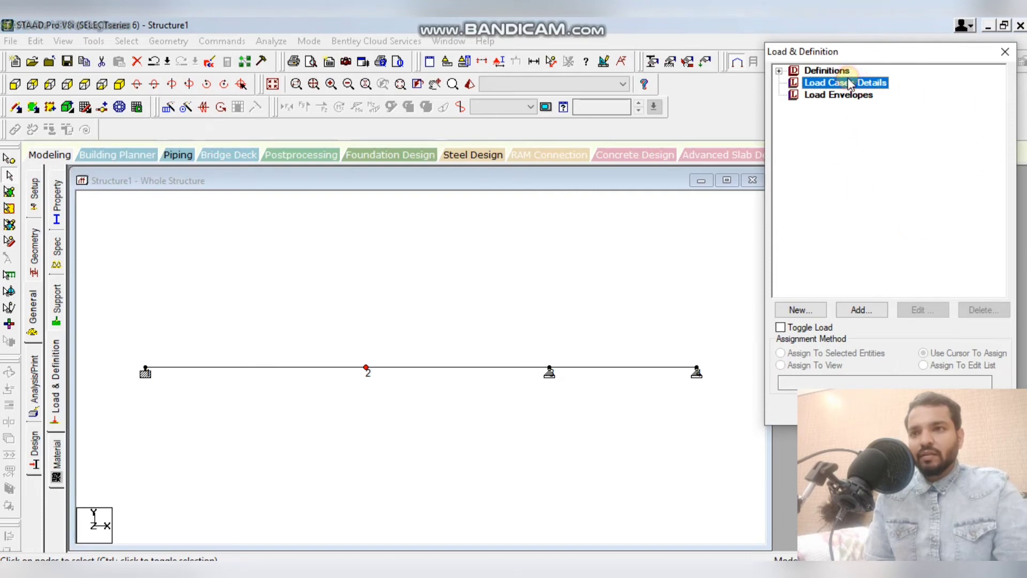
pyautogui.click(861, 312)
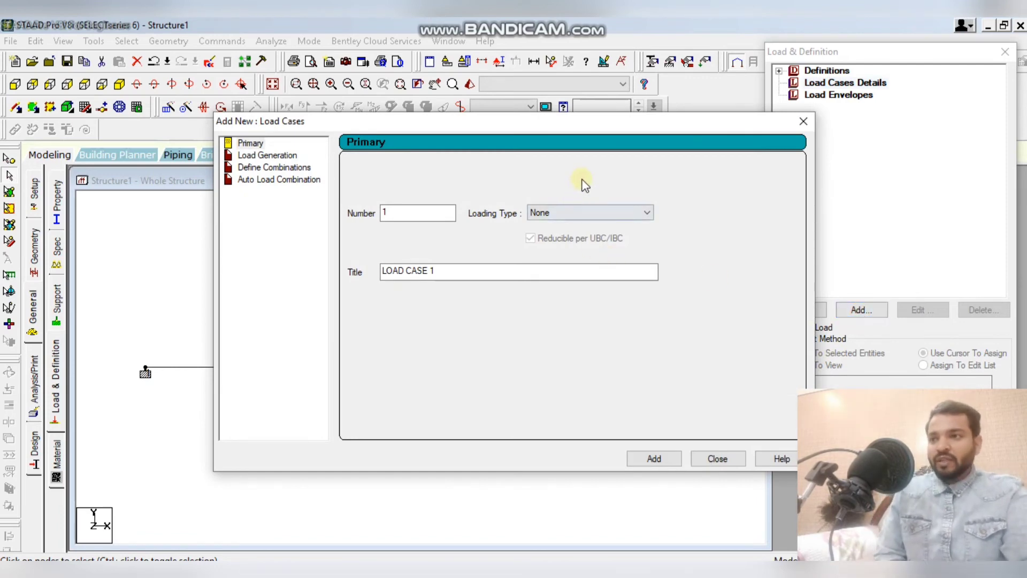
pyautogui.moveTo(427, 120); pyautogui.dragTo(424, 103)
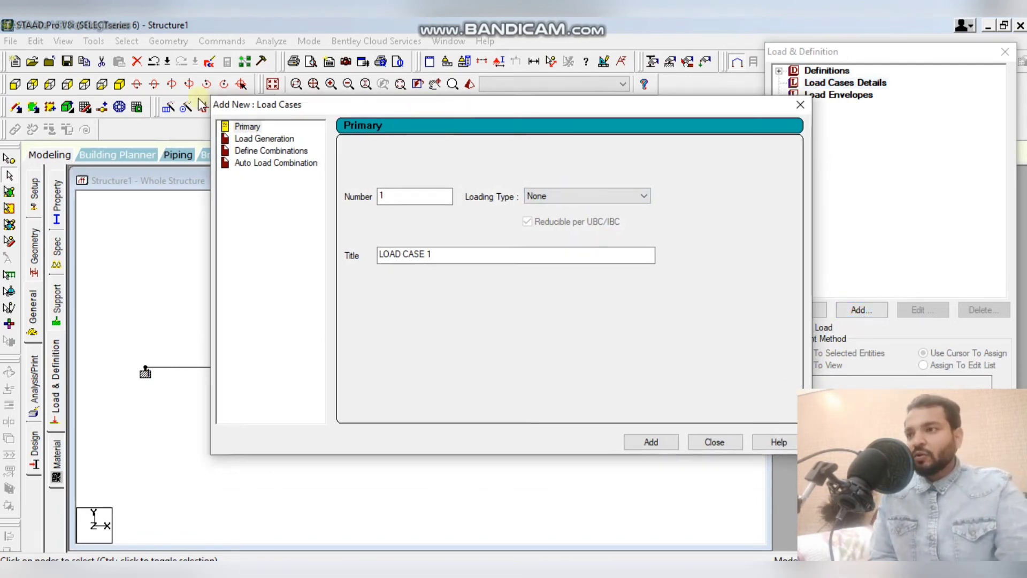
# Decline the auto save, look at the Load Generation settings and return to the Primary load case settings.
pyautogui.click(248, 127)
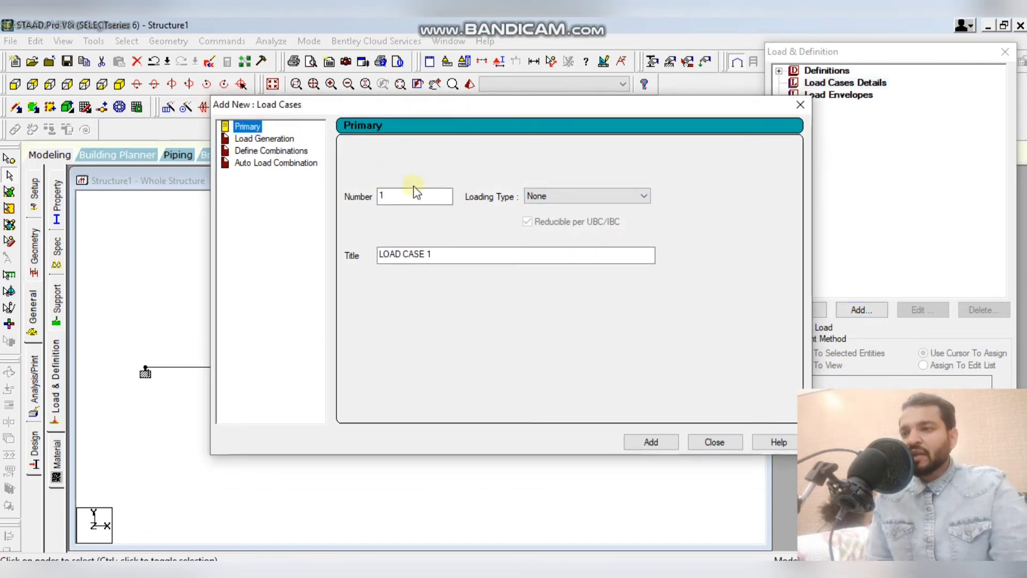
pyautogui.click(561, 197)
pyautogui.click(560, 199)
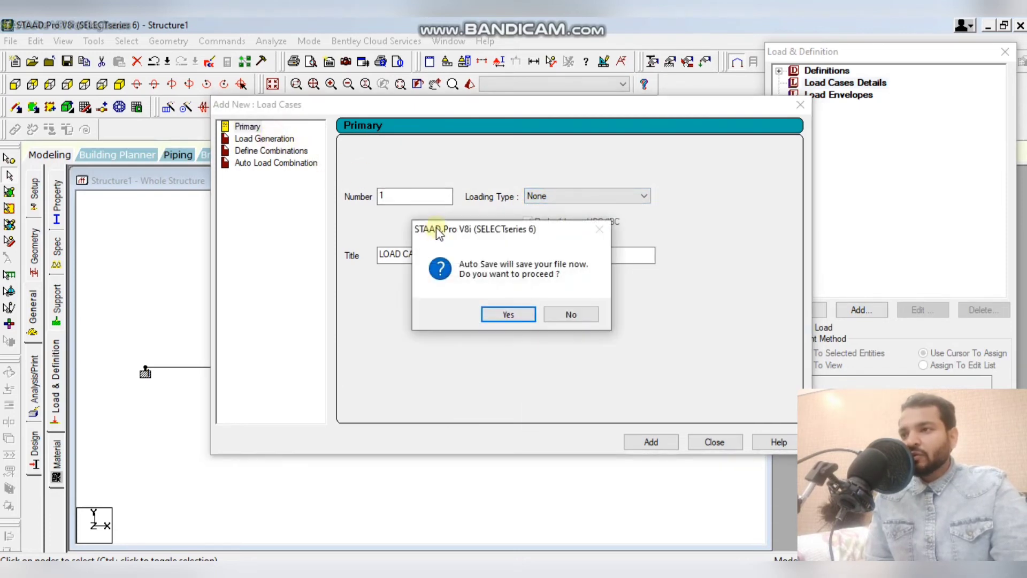
pyautogui.click(557, 315)
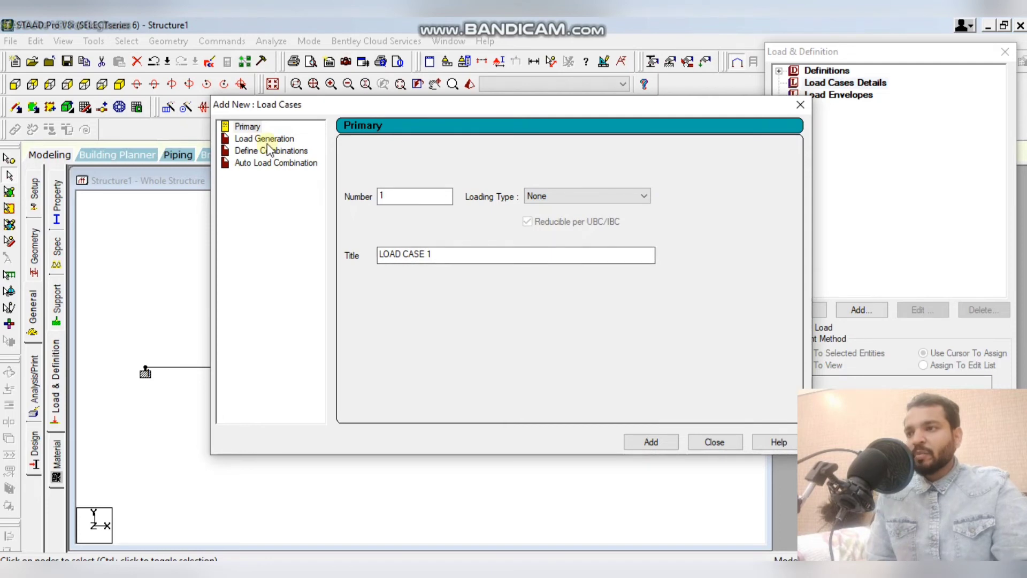
pyautogui.click(268, 141)
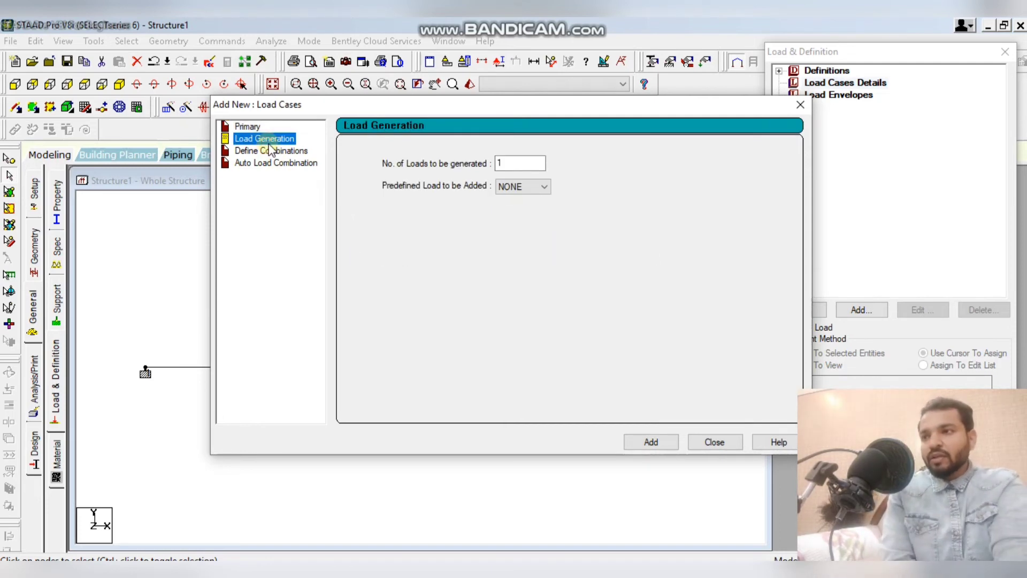
pyautogui.click(248, 127)
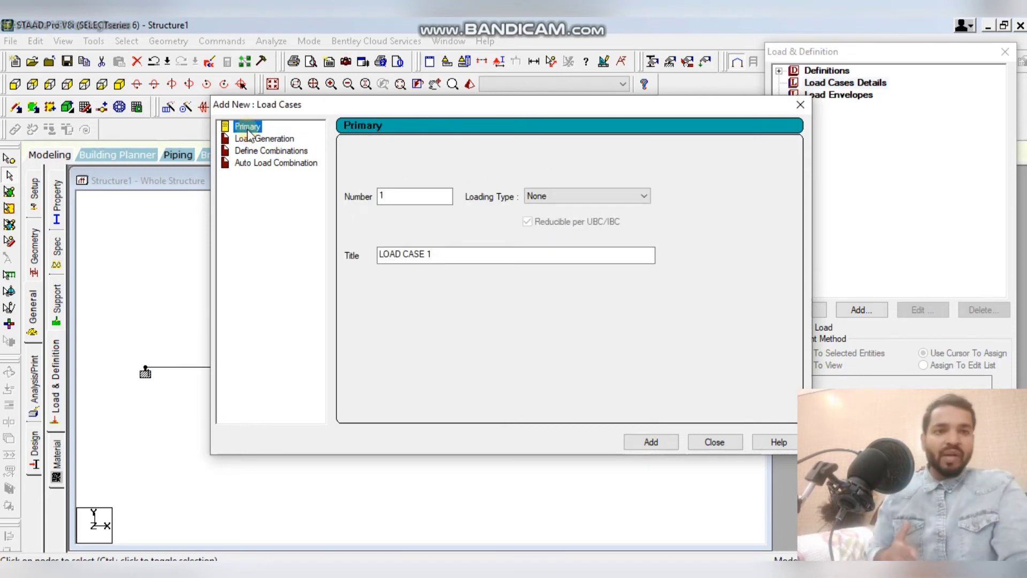
# Add primary load case 1 with loading type Dead and the title "dead load".
pyautogui.click(399, 191)
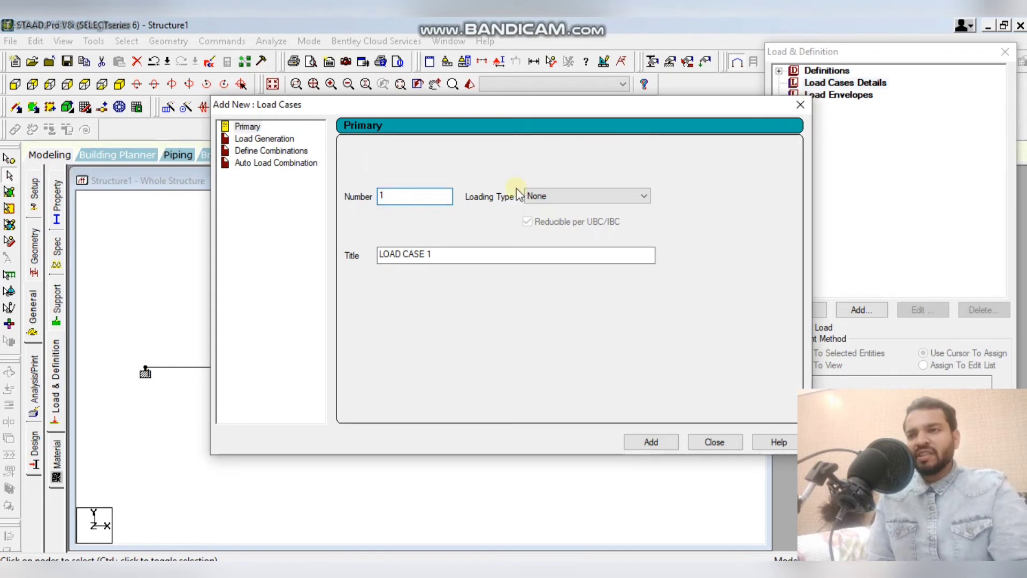
pyautogui.click(612, 197)
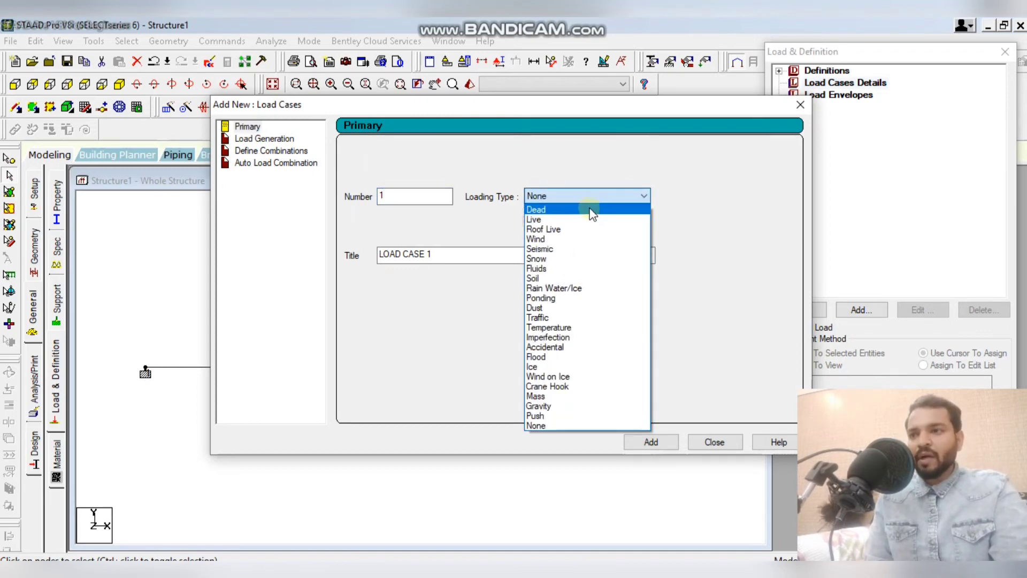
pyautogui.click(589, 210)
pyautogui.click(477, 252)
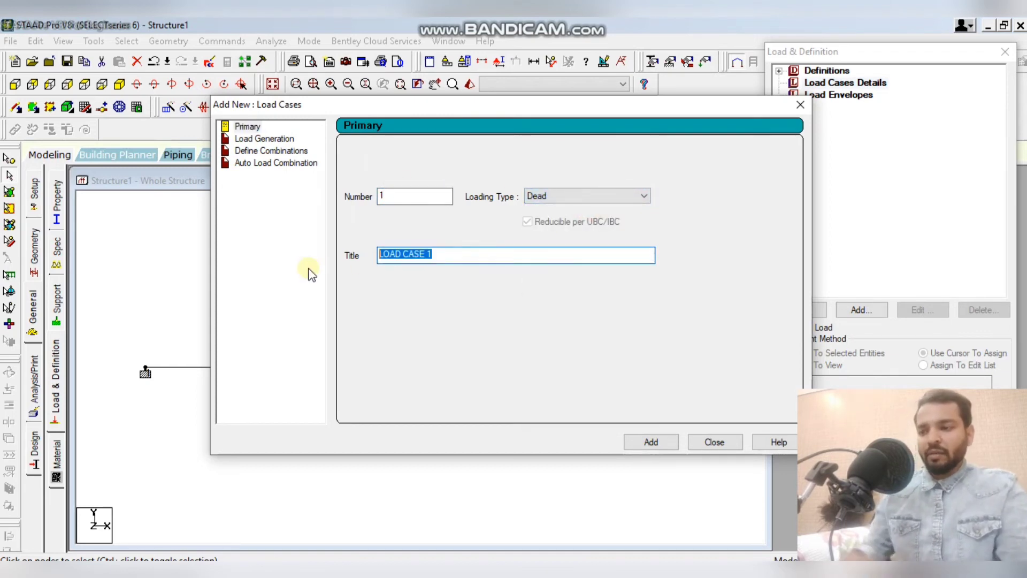
pyautogui.write('dead')
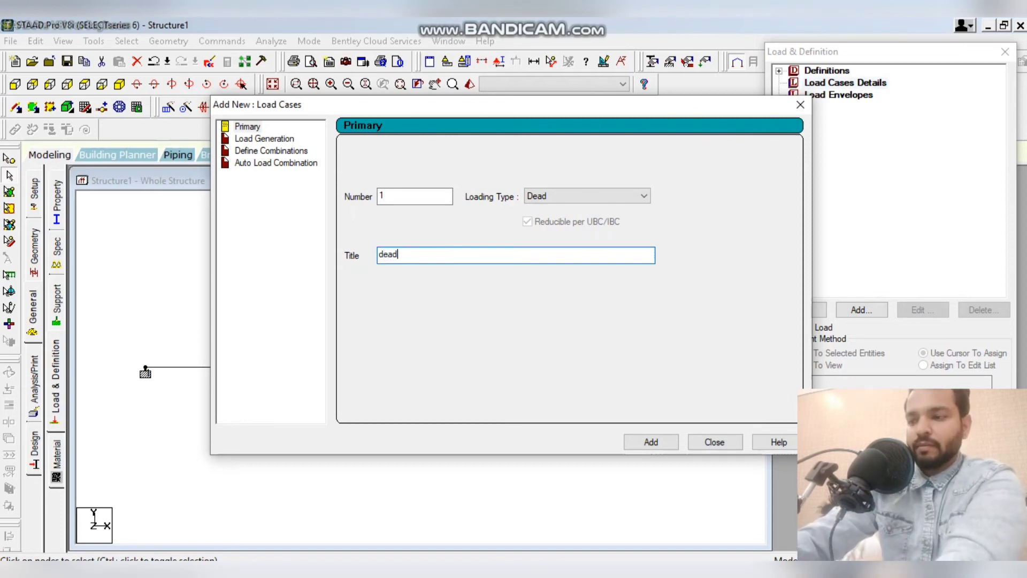
pyautogui.write(' load')
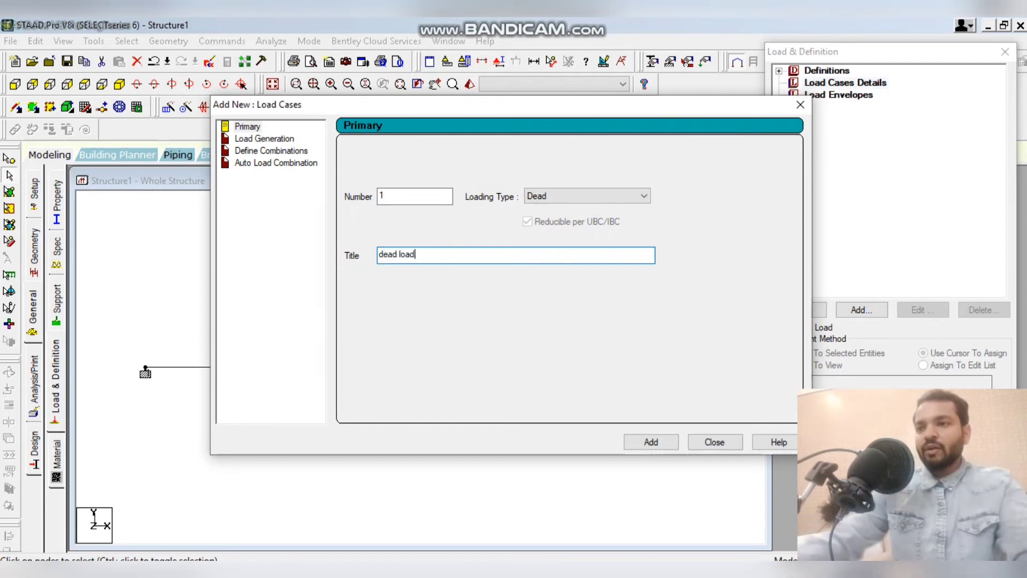
pyautogui.click(651, 443)
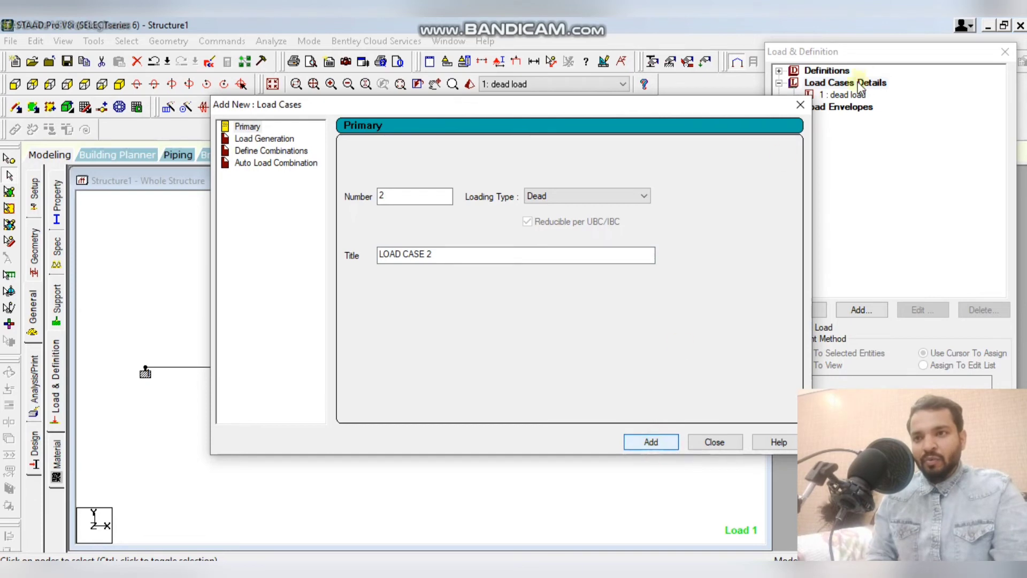
# Add primary load case 2 with loading type Live and the title "live", and finish adding load cases.
pyautogui.click(628, 197)
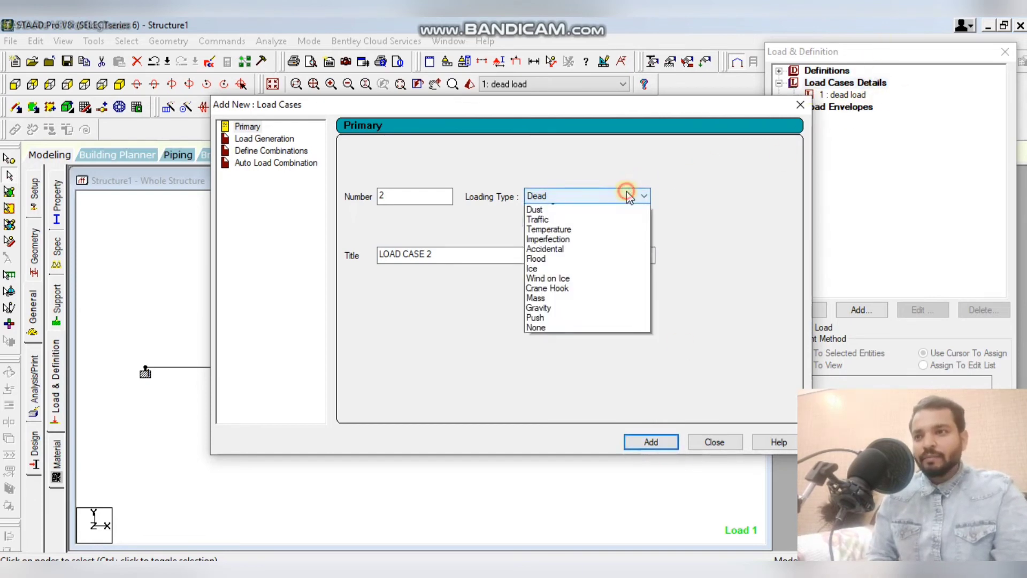
pyautogui.click(594, 218)
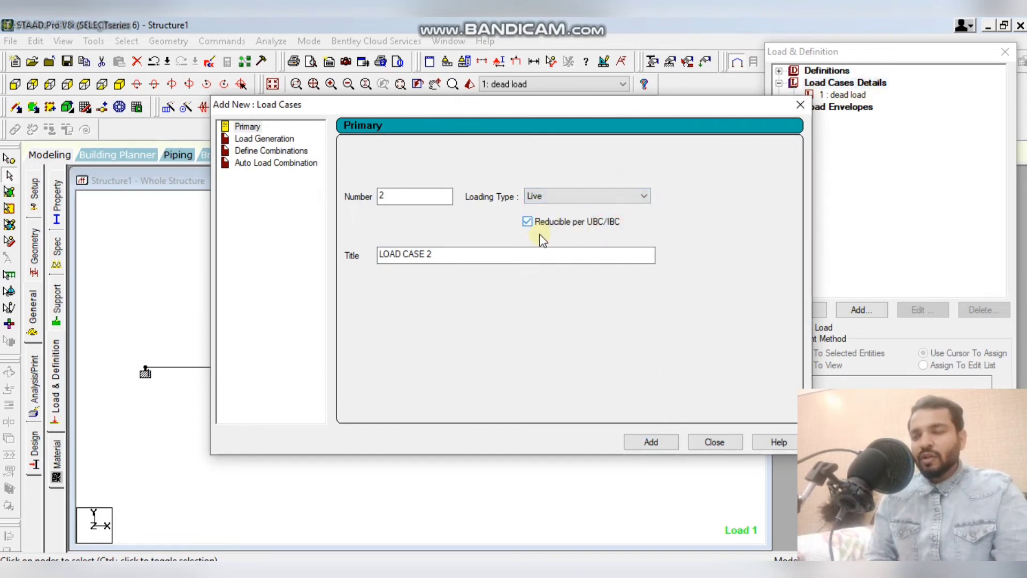
pyautogui.moveTo(481, 255); pyautogui.dragTo(394, 270)
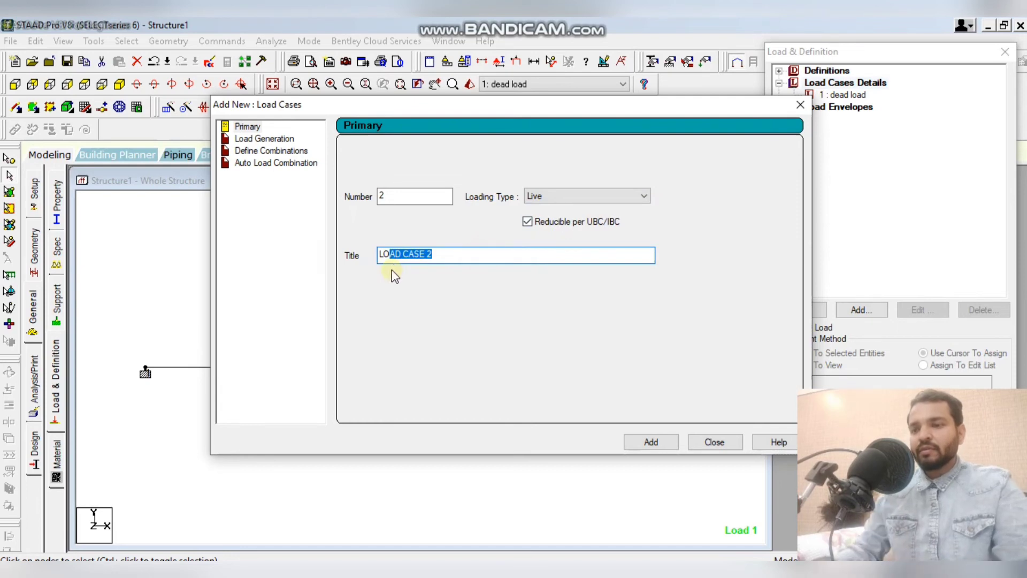
pyautogui.press('BackSpace')
pyautogui.press('BackSpace')
pyautogui.press('BackSpace')
pyautogui.write('live')
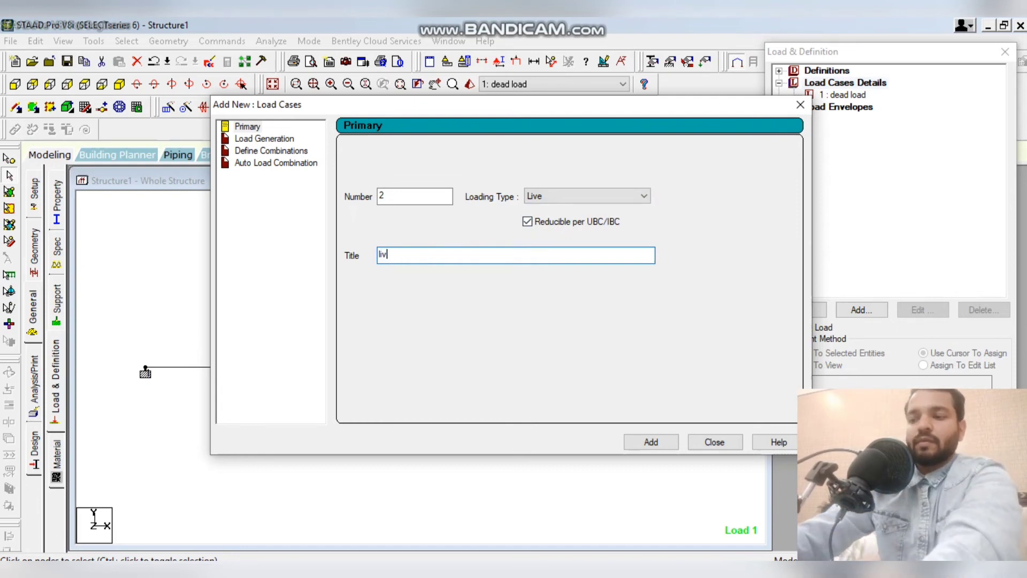
pyautogui.click(666, 442)
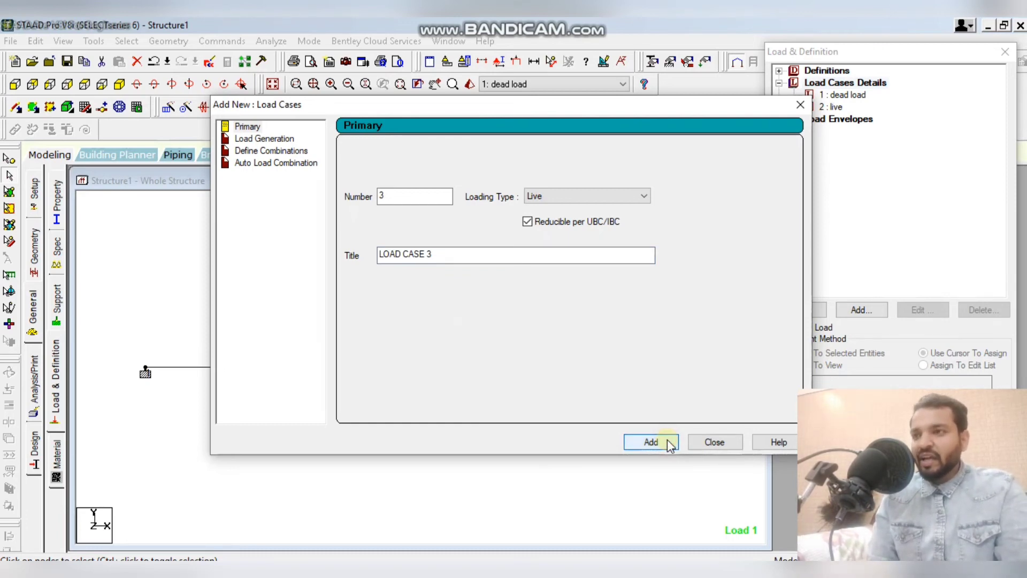
pyautogui.click(720, 444)
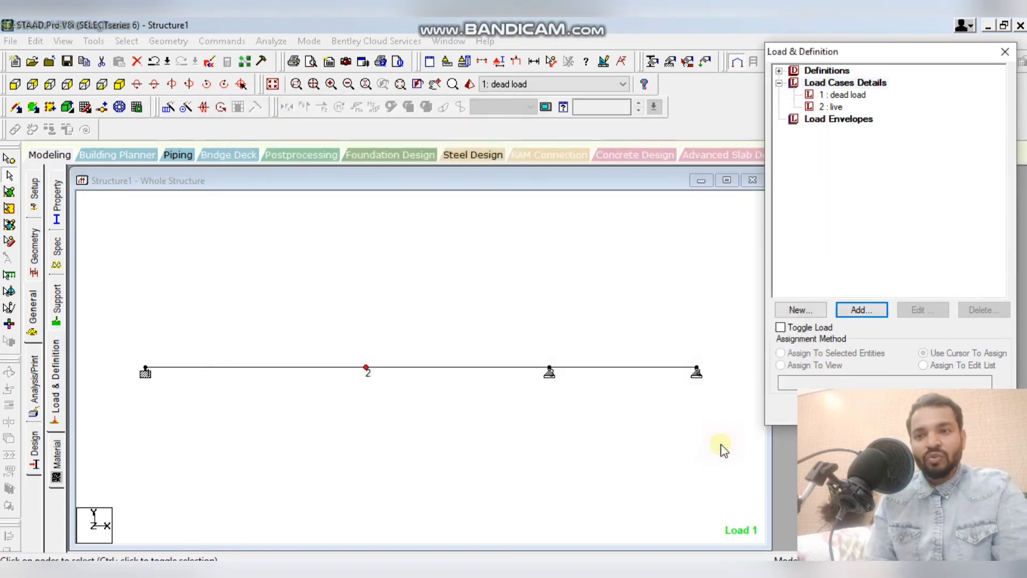
# Start adding a load item to the dead load case and browse the selfweight, nodal and member load types.
pyautogui.click(848, 95)
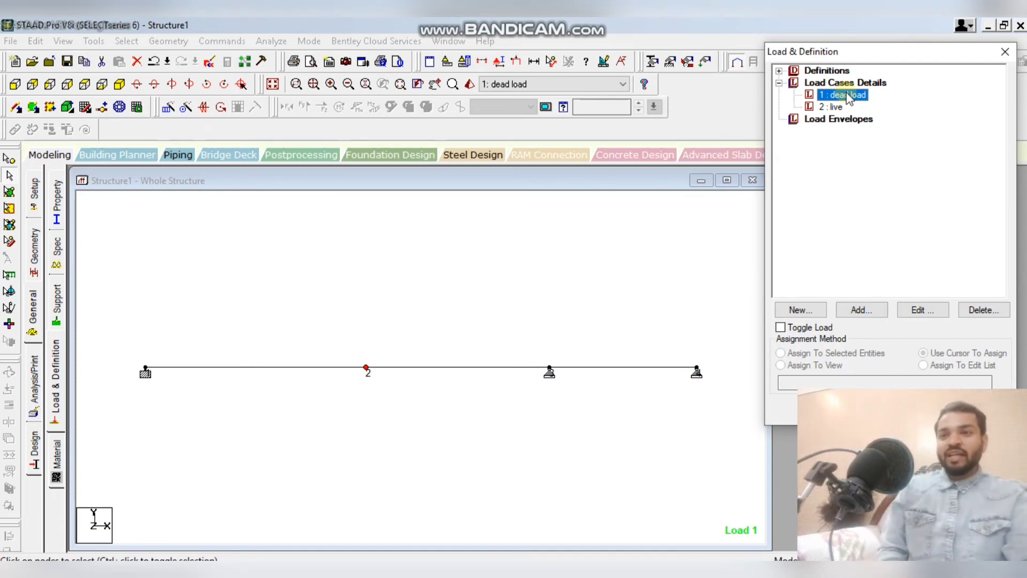
pyautogui.doubleClick(834, 98)
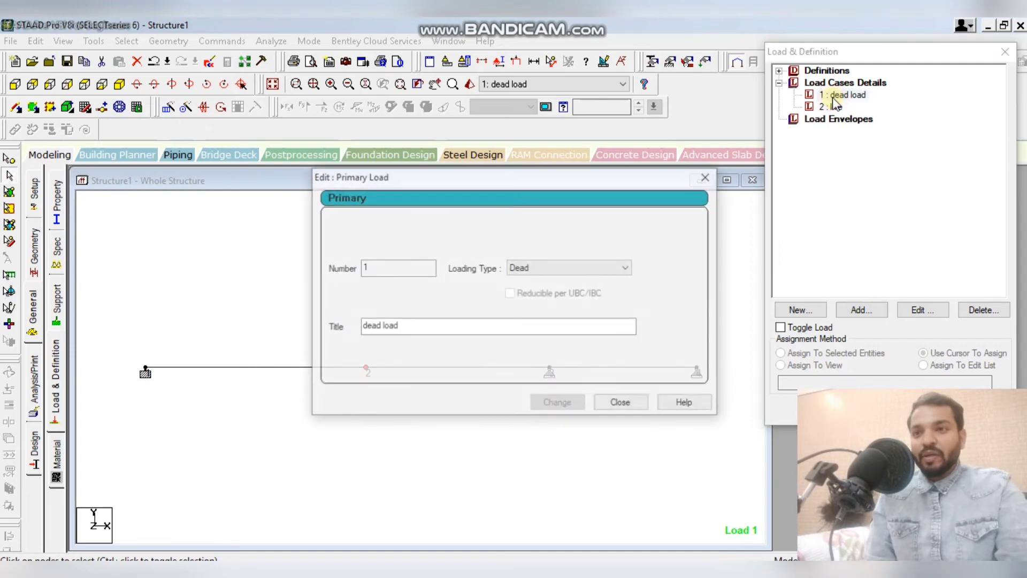
pyautogui.click(621, 404)
pyautogui.click(860, 310)
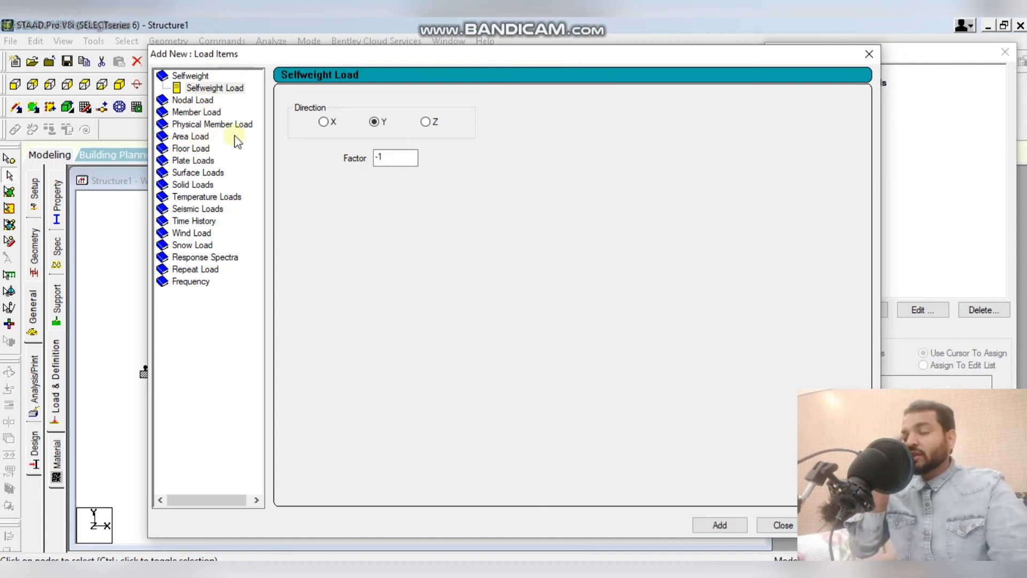
pyautogui.click(225, 88)
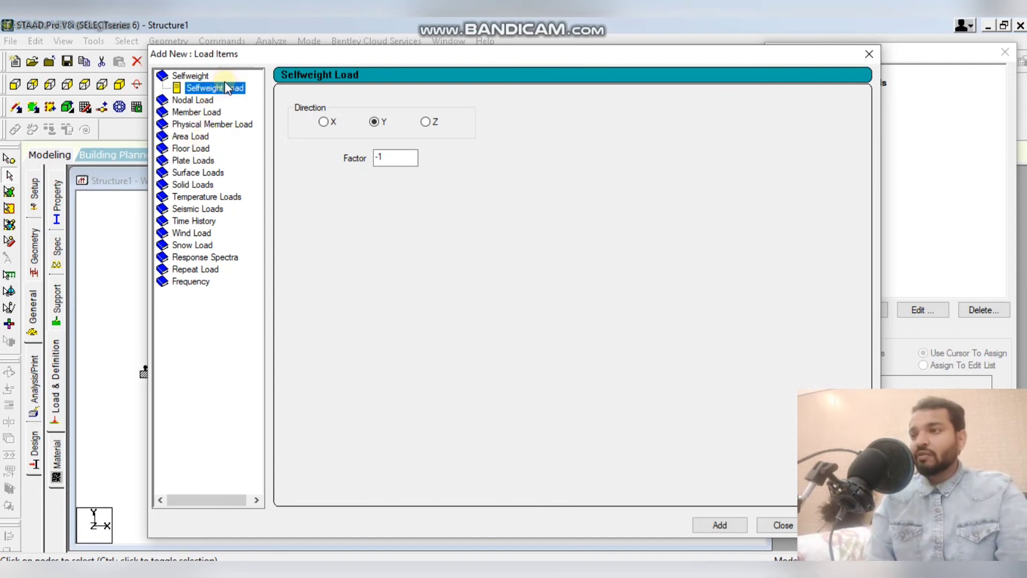
pyautogui.click(196, 101)
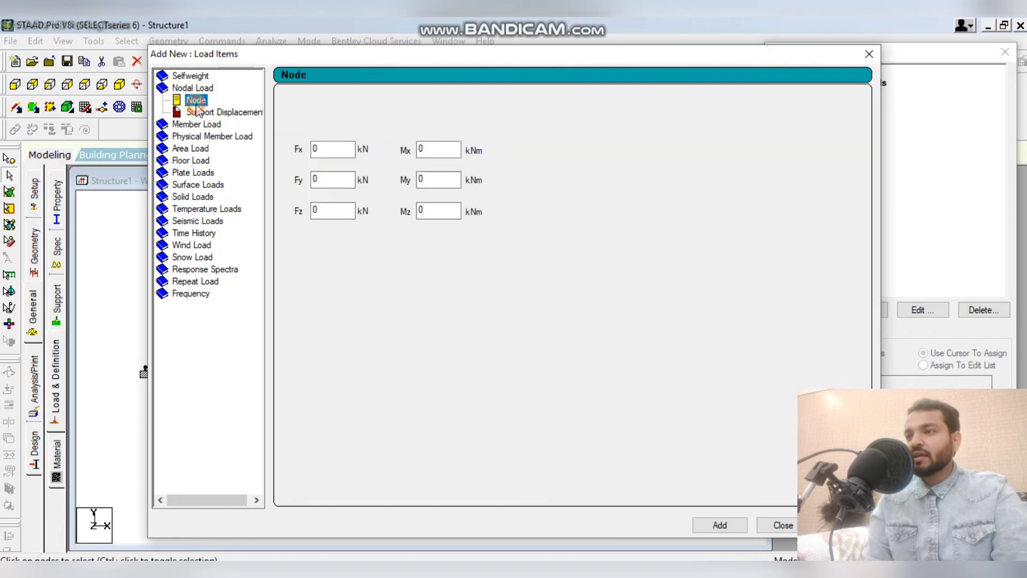
pyautogui.click(206, 124)
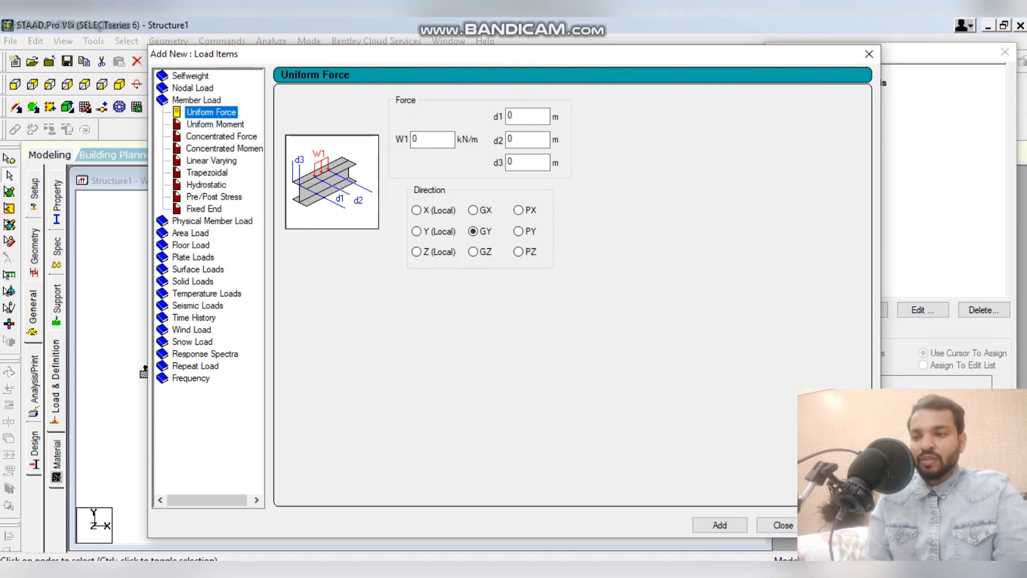
# Switch to the OneNote page and examine the hand-drawn beam sketch for its loads and their positions.
pyautogui.hotkey('alt', 'Tab')
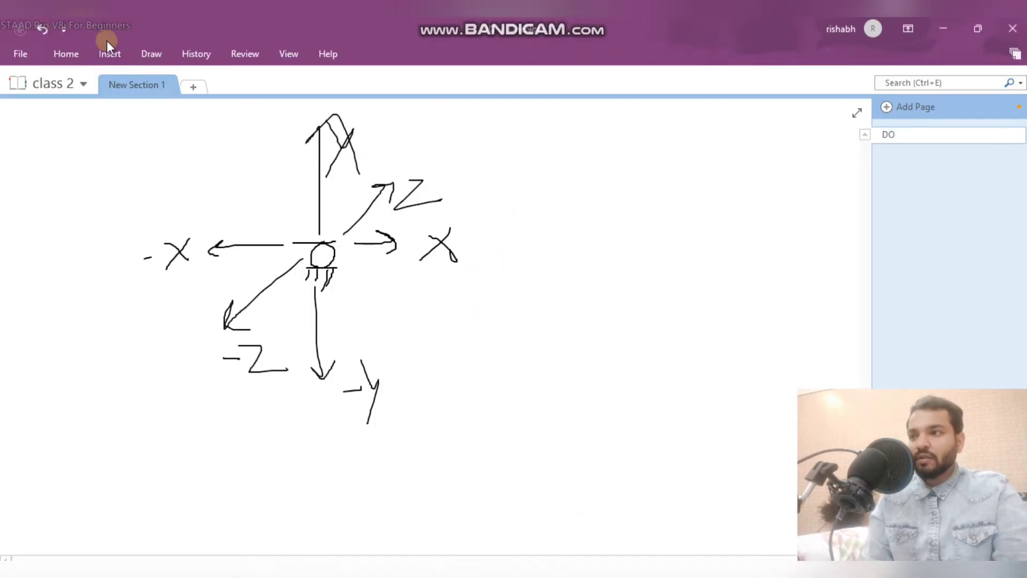
pyautogui.click(152, 54)
pyautogui.click(95, 97)
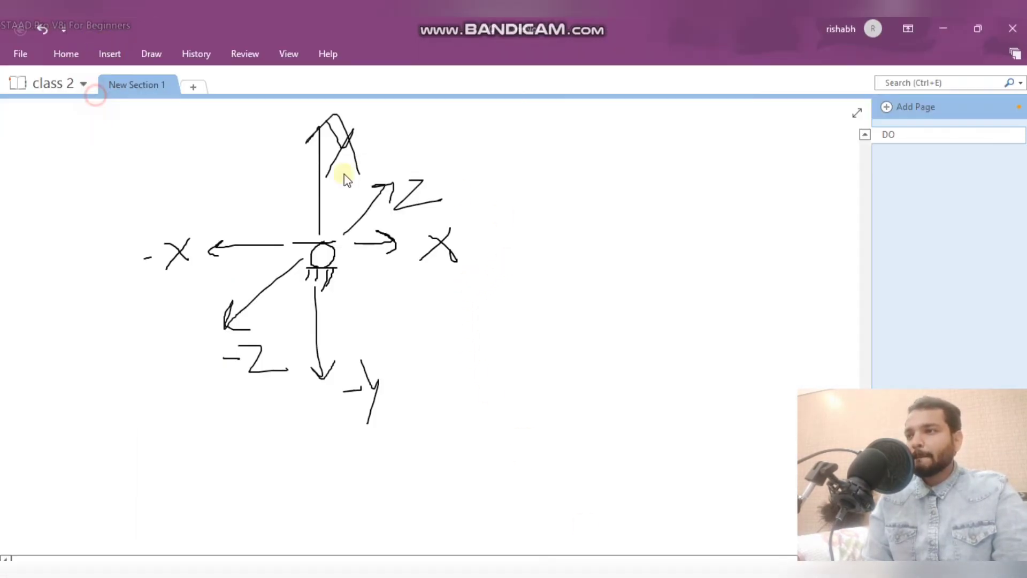
pyautogui.moveTo(568, 200); pyautogui.dragTo(558, 552)
pyautogui.moveTo(550, 305)
pyautogui.mouseDown()
pyautogui.moveTo(560, 400)
pyautogui.moveTo(551, 524)
pyautogui.mouseUp()
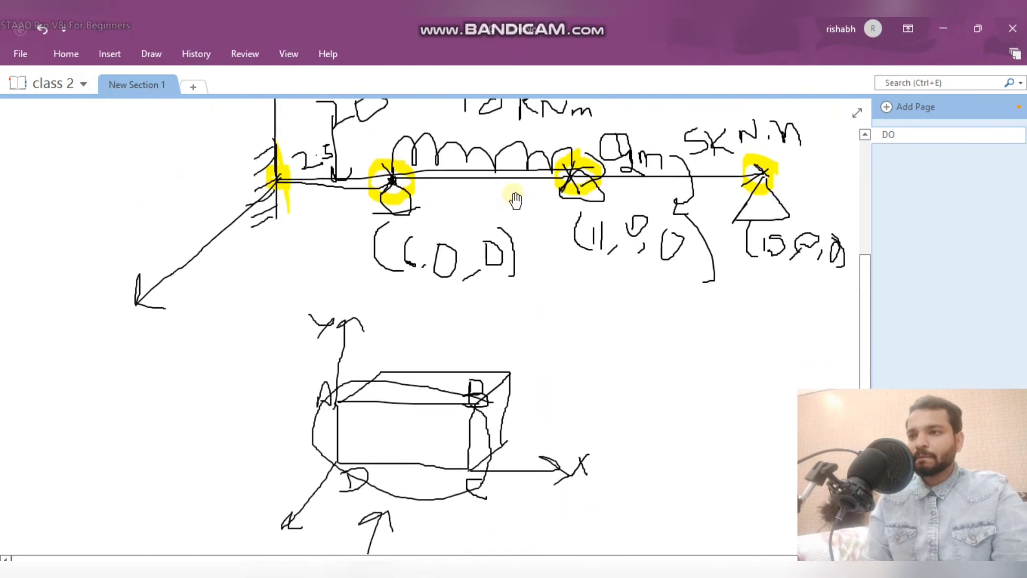
pyautogui.moveTo(516, 200); pyautogui.dragTo(513, 296)
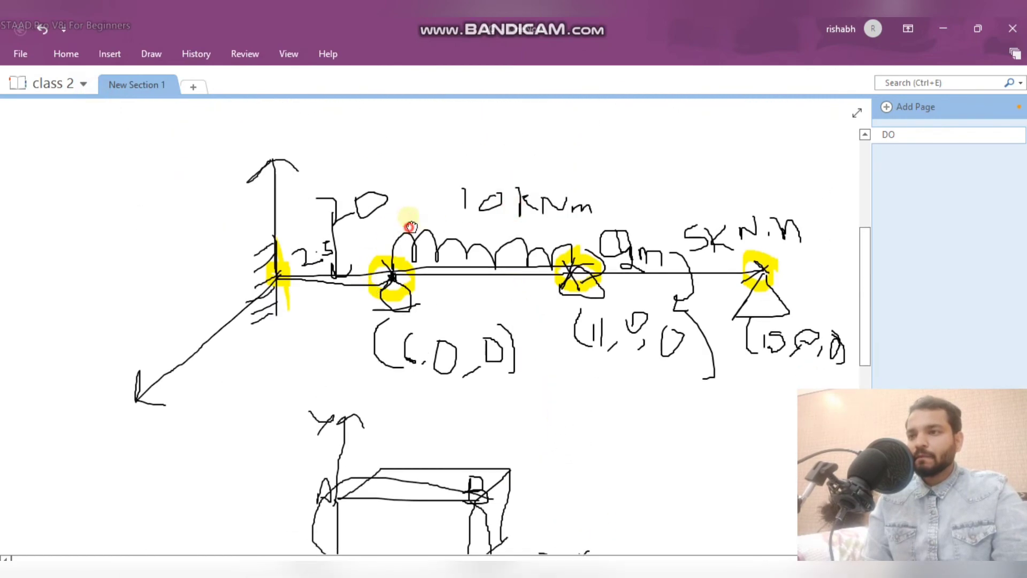
pyautogui.moveTo(409, 227); pyautogui.dragTo(409, 190)
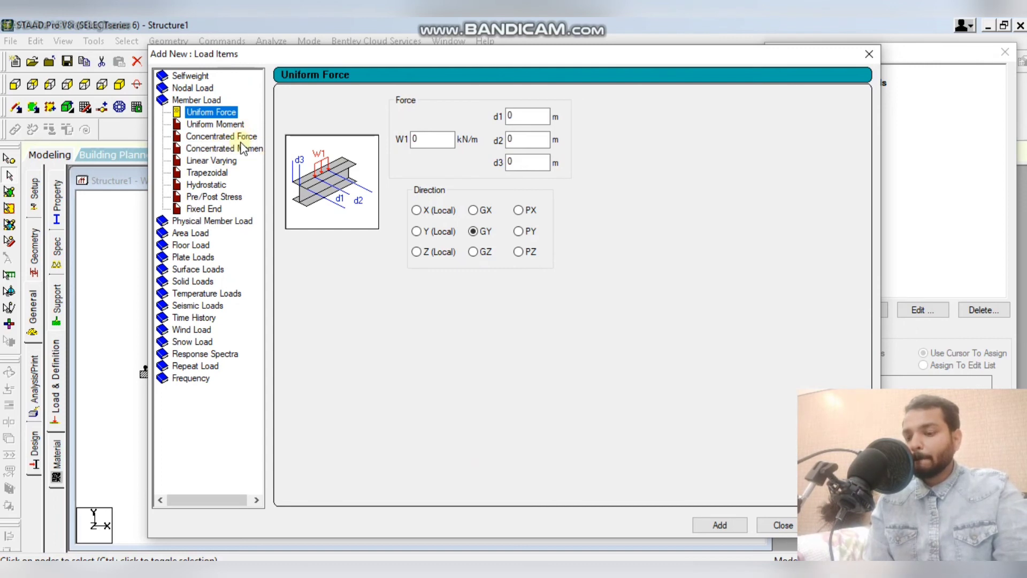
# Choose Concentrated Force as the member load and set its force P to 20 kN in the GY direction.
pyautogui.click(239, 150)
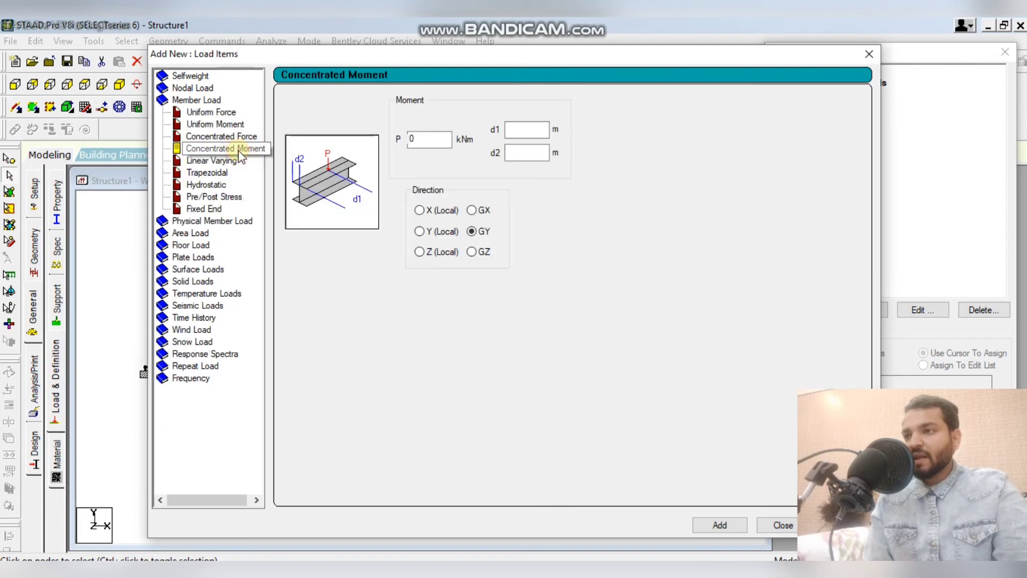
pyautogui.click(234, 136)
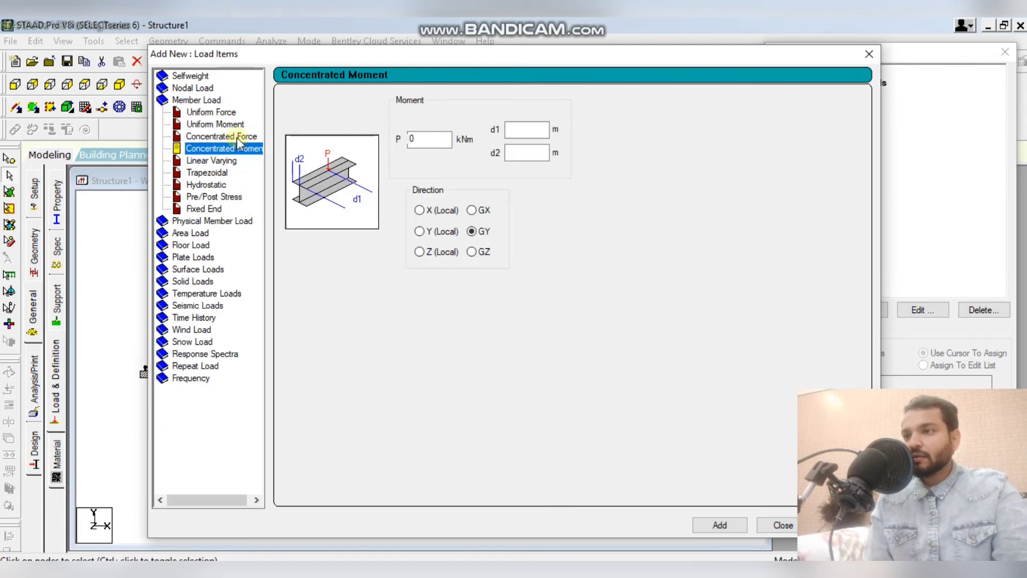
pyautogui.click(240, 148)
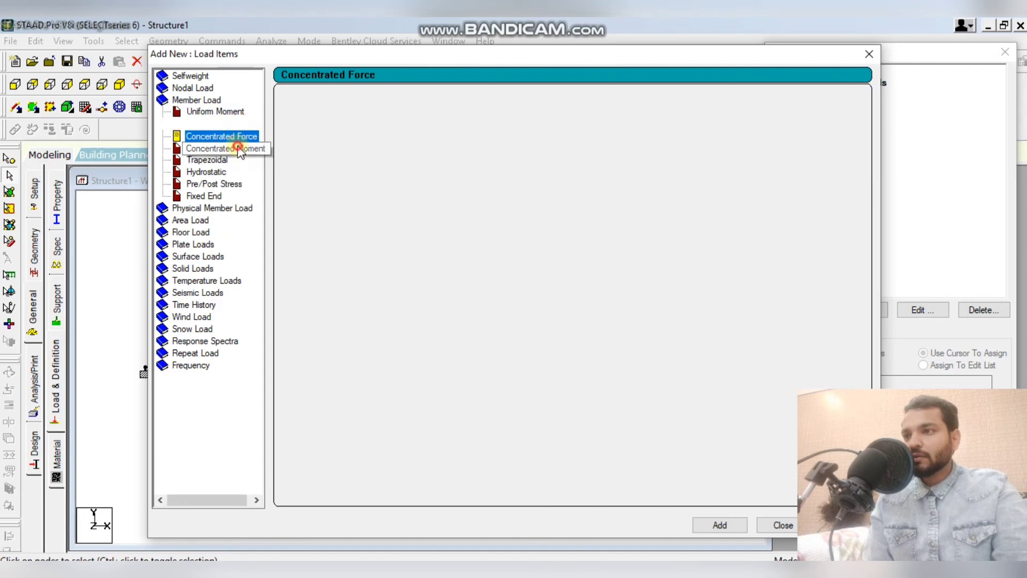
pyautogui.click(238, 135)
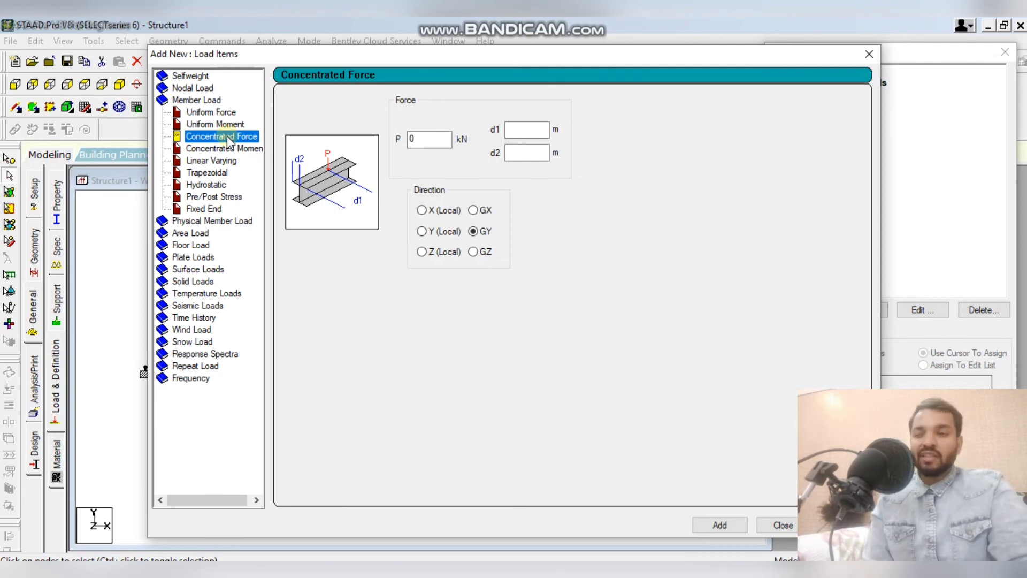
pyautogui.click(430, 140)
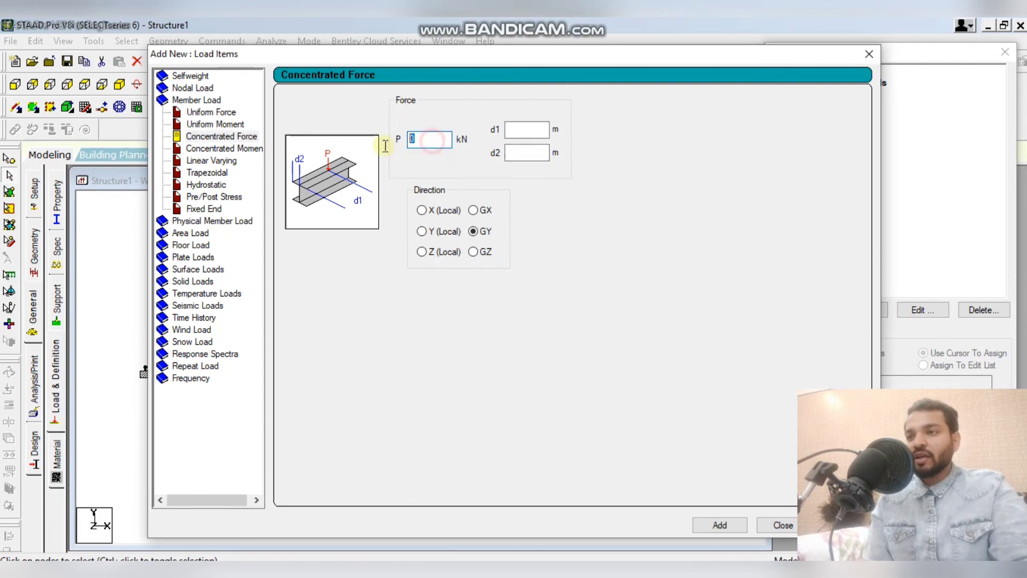
pyautogui.click(598, 566)
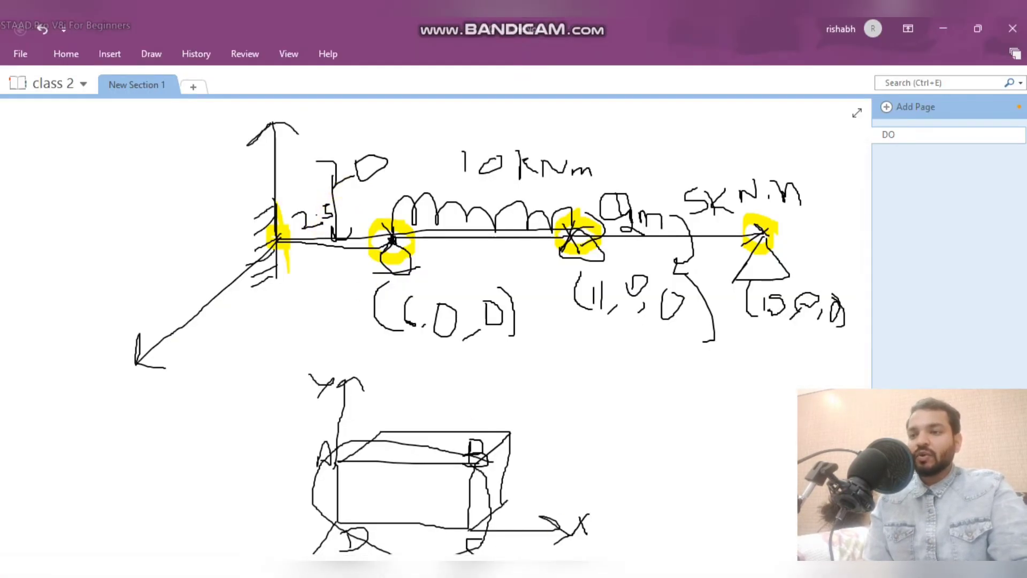
pyautogui.click(635, 567)
pyautogui.write('20')
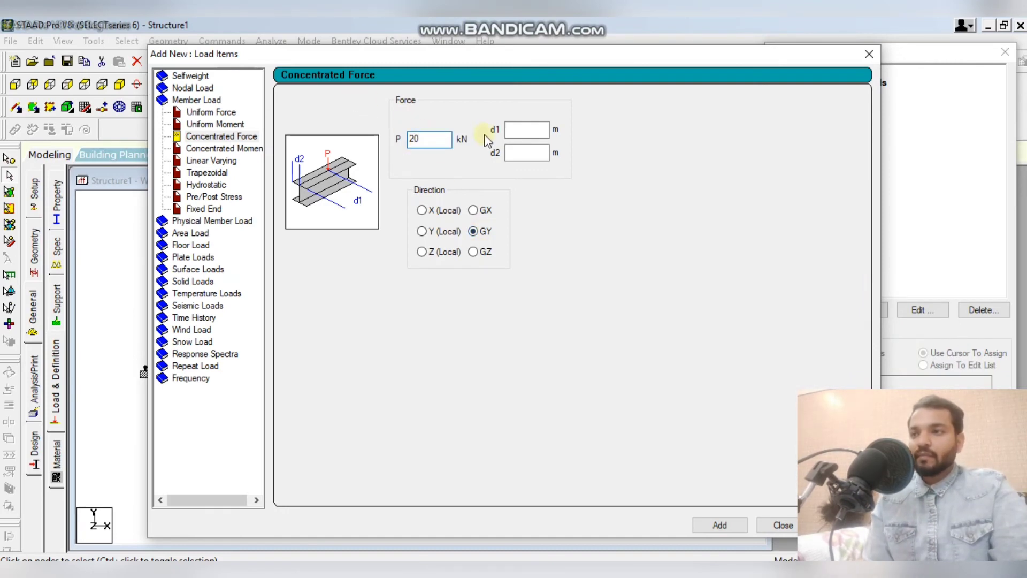
pyautogui.click(530, 128)
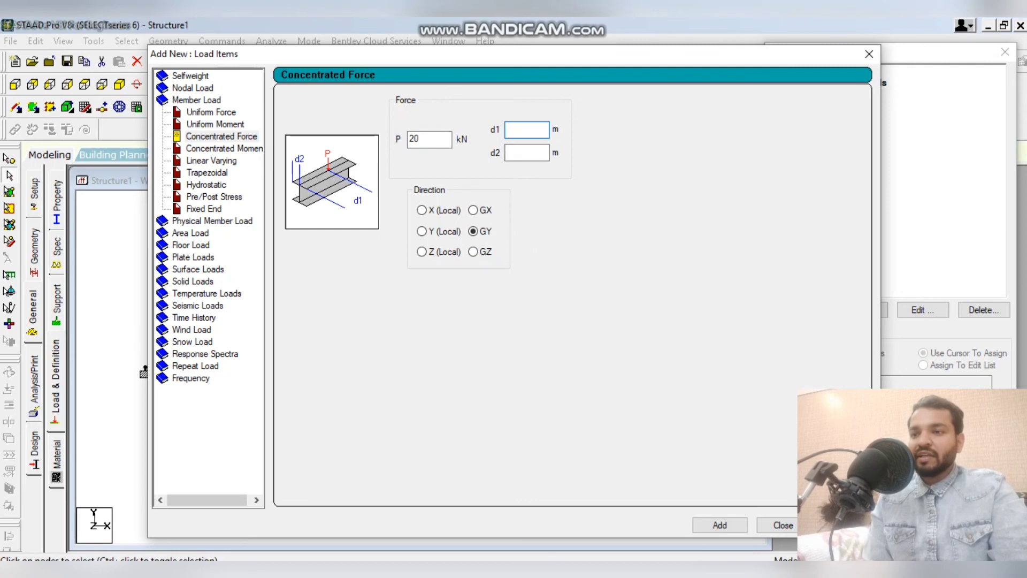
# Switch back to the OneNote page and check the point load's distance on the beam sketch.
pyautogui.hotkey('alt', 'Tab')
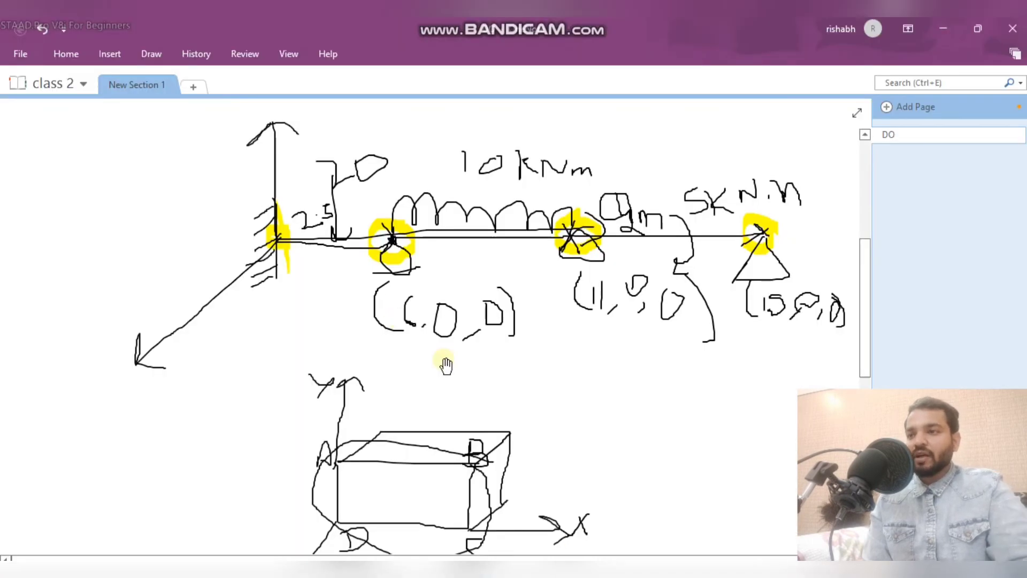
pyautogui.click(621, 380)
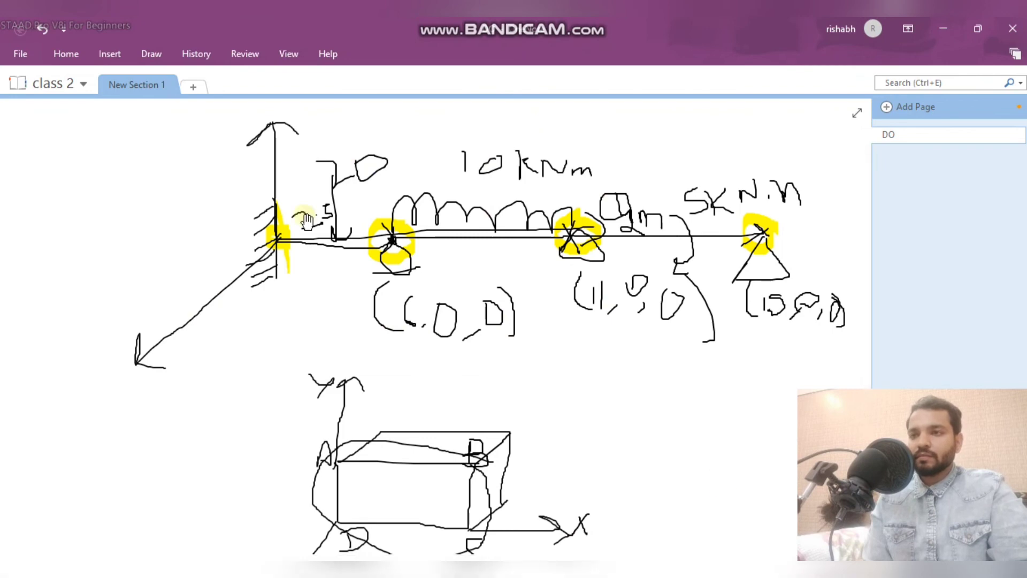
pyautogui.click(152, 60)
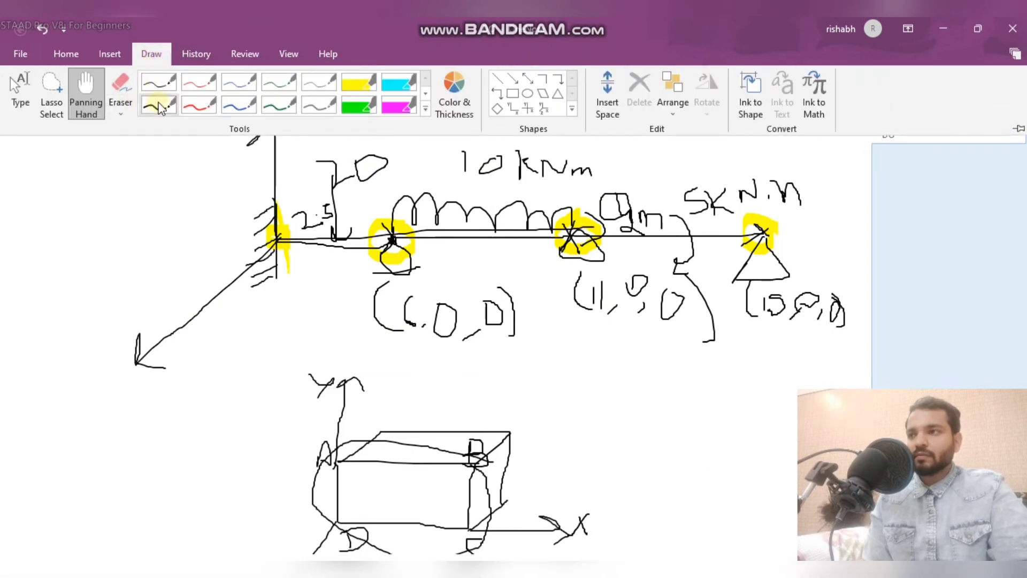
pyautogui.click(162, 109)
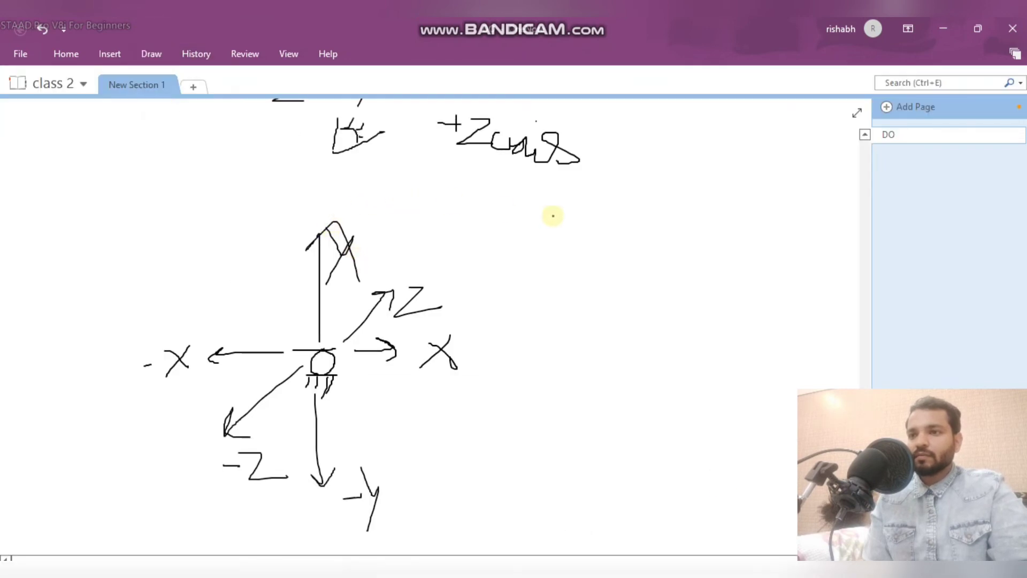
pyautogui.scroll(2, 560, 213)
pyautogui.scroll(-2, 407, 193)
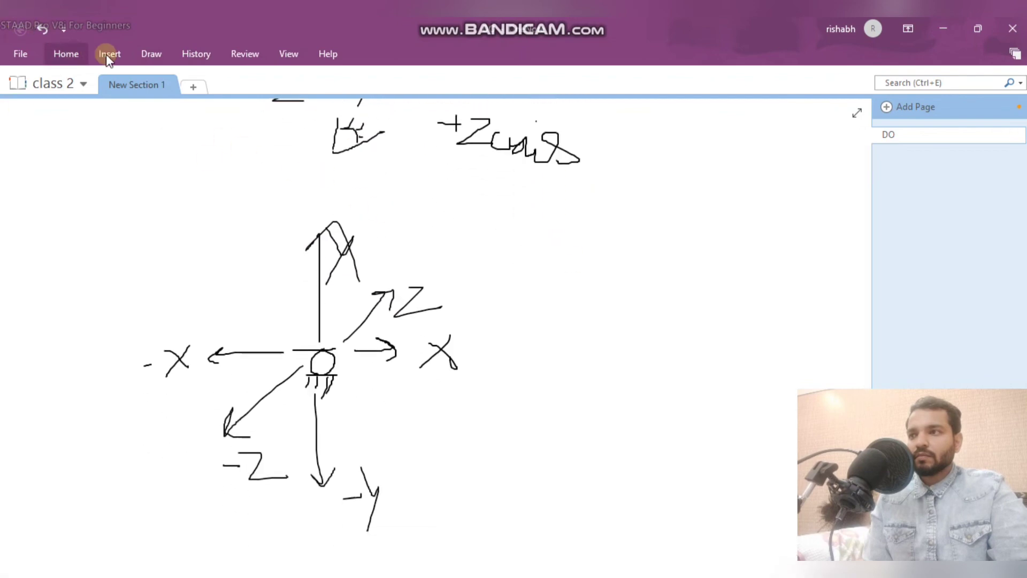
# On a blank area of the OneNote page below the axes sketch, draw a horizontal beam line with a circled downward load arrow.
pyautogui.click(151, 55)
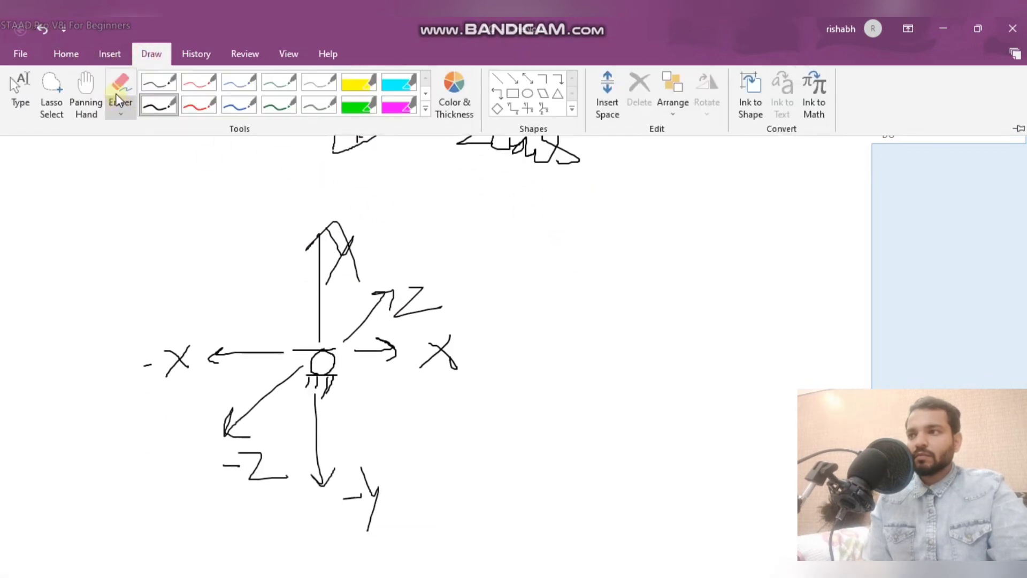
pyautogui.click(86, 92)
pyautogui.moveTo(385, 336); pyautogui.dragTo(386, 107)
pyautogui.moveTo(431, 346); pyautogui.dragTo(436, 196)
pyautogui.click(142, 53)
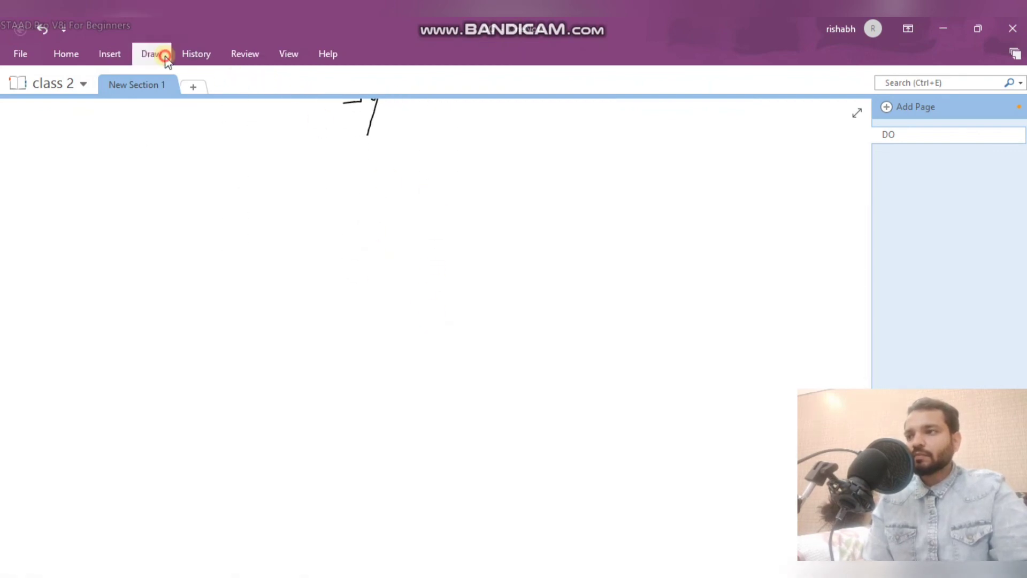
pyautogui.click(159, 105)
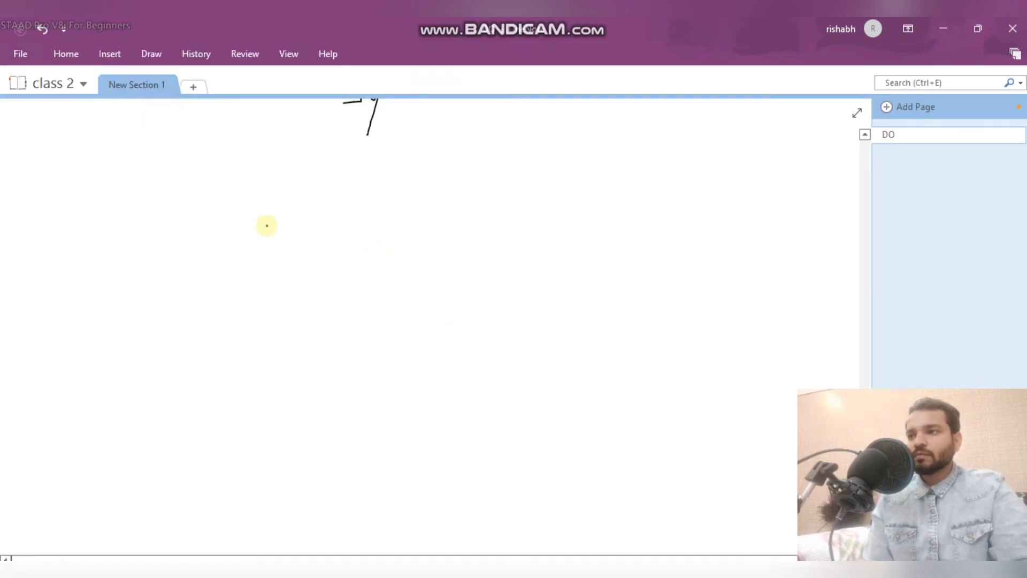
pyautogui.moveTo(292, 259); pyautogui.dragTo(657, 264)
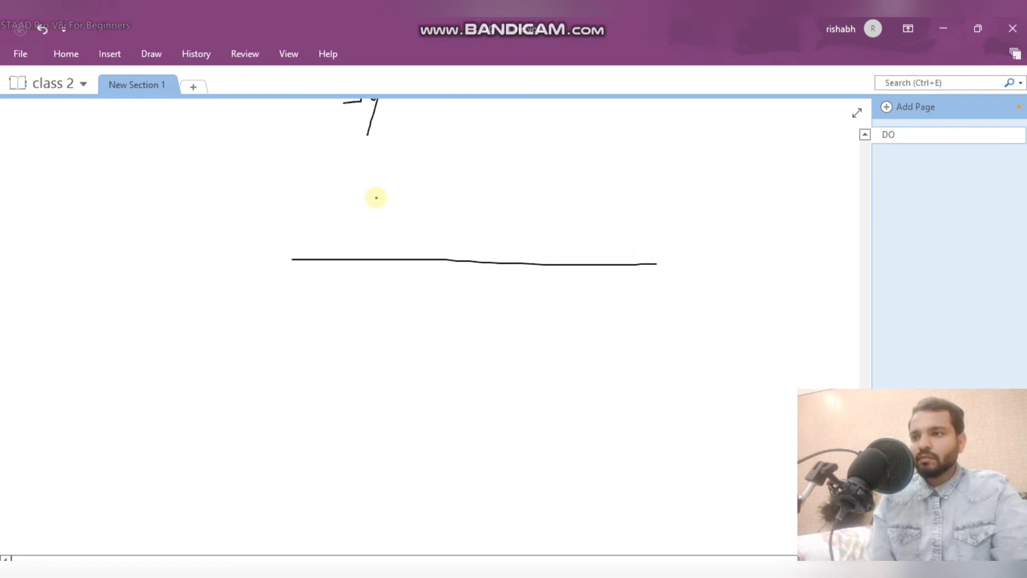
pyautogui.moveTo(376, 198)
pyautogui.mouseDown()
pyautogui.moveTo(383, 260)
pyautogui.moveTo(415, 233)
pyautogui.moveTo(381, 197)
pyautogui.moveTo(383, 280)
pyautogui.moveTo(385, 200)
pyautogui.mouseUp()
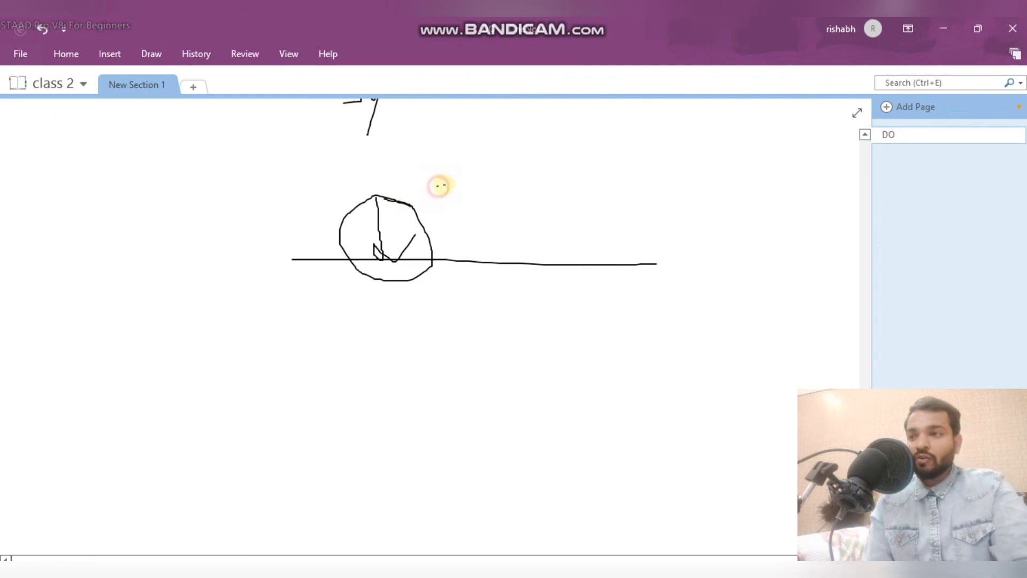
# Annotate the beam's load arrow with a circled -ve and -20KN, and draw a separate downward arrow beside them.
pyautogui.moveTo(437, 186)
pyautogui.mouseDown()
pyautogui.moveTo(459, 175)
pyautogui.moveTo(500, 195)
pyautogui.moveTo(458, 206)
pyautogui.moveTo(447, 127)
pyautogui.moveTo(524, 237)
pyautogui.moveTo(475, 212)
pyautogui.moveTo(476, 175)
pyautogui.mouseUp()
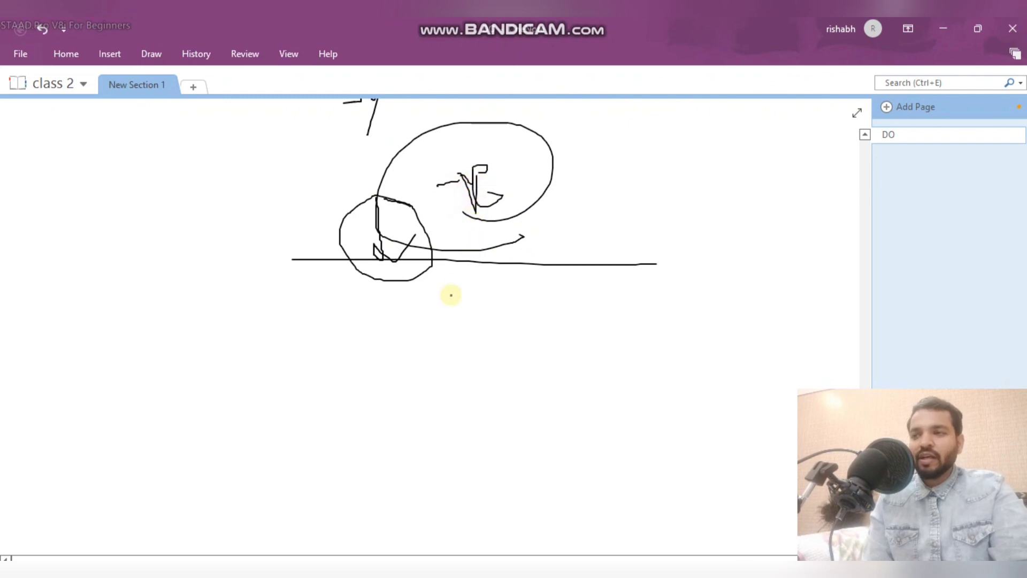
pyautogui.moveTo(443, 301)
pyautogui.mouseDown()
pyautogui.moveTo(497, 312)
pyautogui.moveTo(497, 289)
pyautogui.moveTo(527, 310)
pyautogui.moveTo(527, 295)
pyautogui.moveTo(558, 305)
pyautogui.moveTo(578, 298)
pyautogui.moveTo(570, 277)
pyautogui.mouseUp()
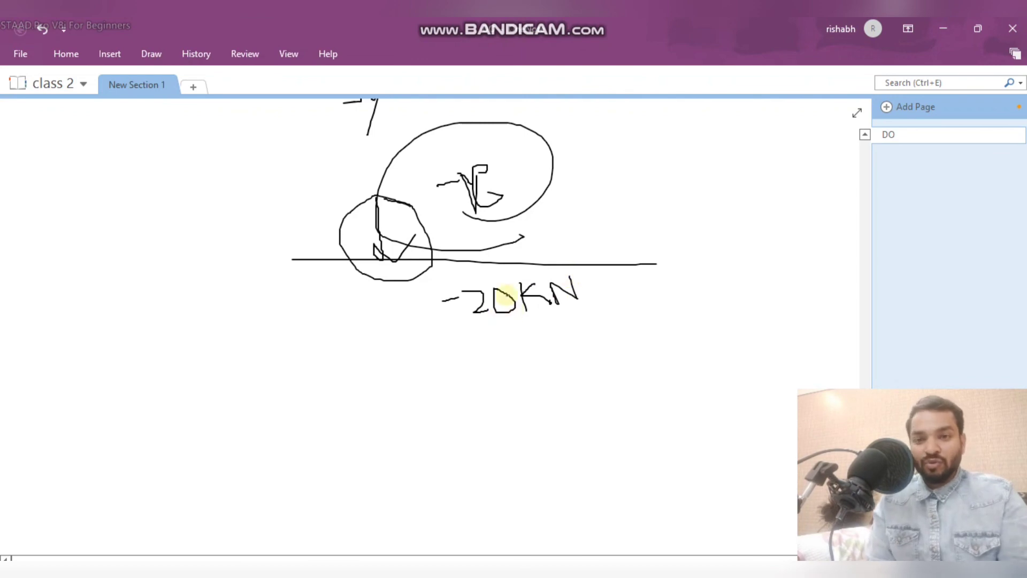
pyautogui.moveTo(674, 130)
pyautogui.mouseDown()
pyautogui.moveTo(669, 206)
pyautogui.moveTo(689, 196)
pyautogui.mouseUp()
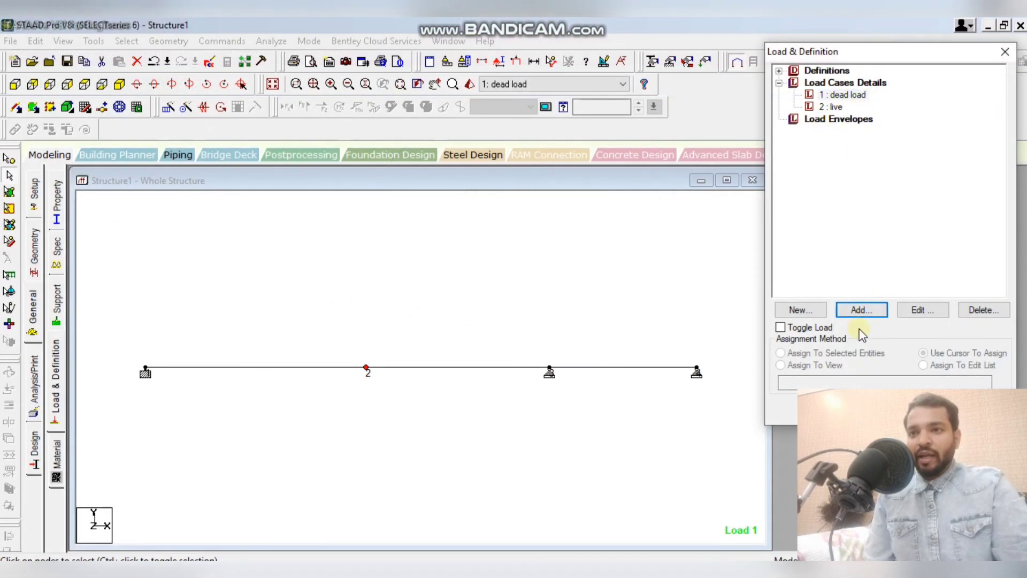
# Switch to STAAD.Pro and start adding a new load item.
pyautogui.click(859, 311)
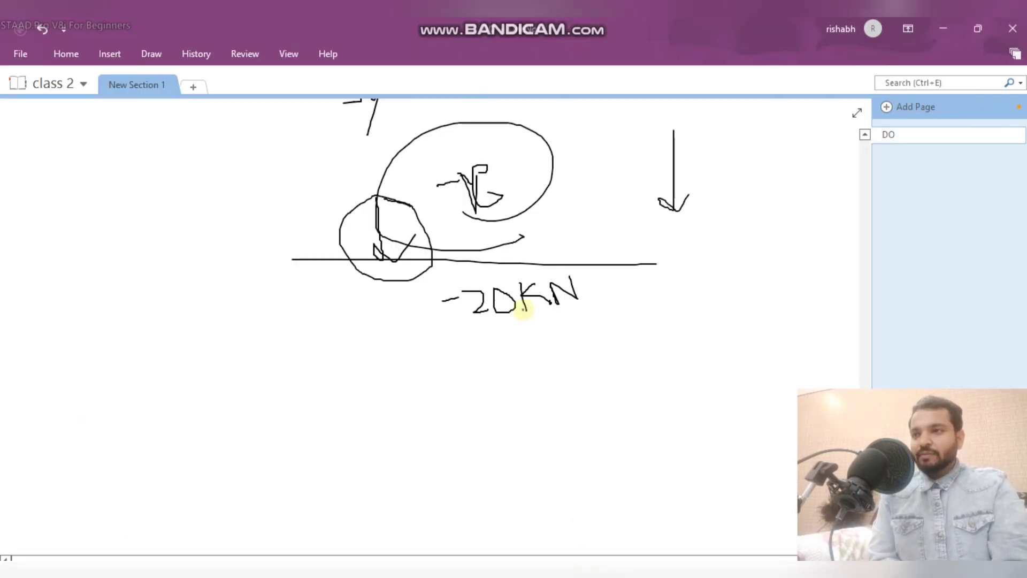
# Switch back to OneNote and sketch a beam on two supports with a downward load P marked -ve, plus a large downward arrow.
pyautogui.moveTo(312, 388); pyautogui.dragTo(500, 384)
pyautogui.moveTo(360, 345)
pyautogui.mouseDown()
pyautogui.moveTo(354, 390)
pyautogui.moveTo(313, 392)
pyautogui.moveTo(322, 399)
pyautogui.mouseUp()
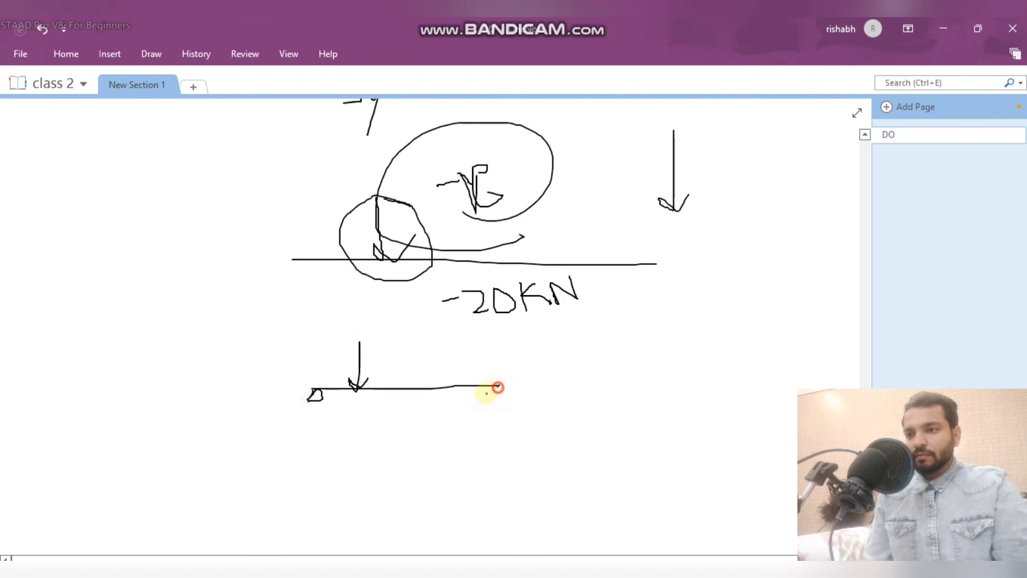
pyautogui.moveTo(510, 400); pyautogui.dragTo(489, 397)
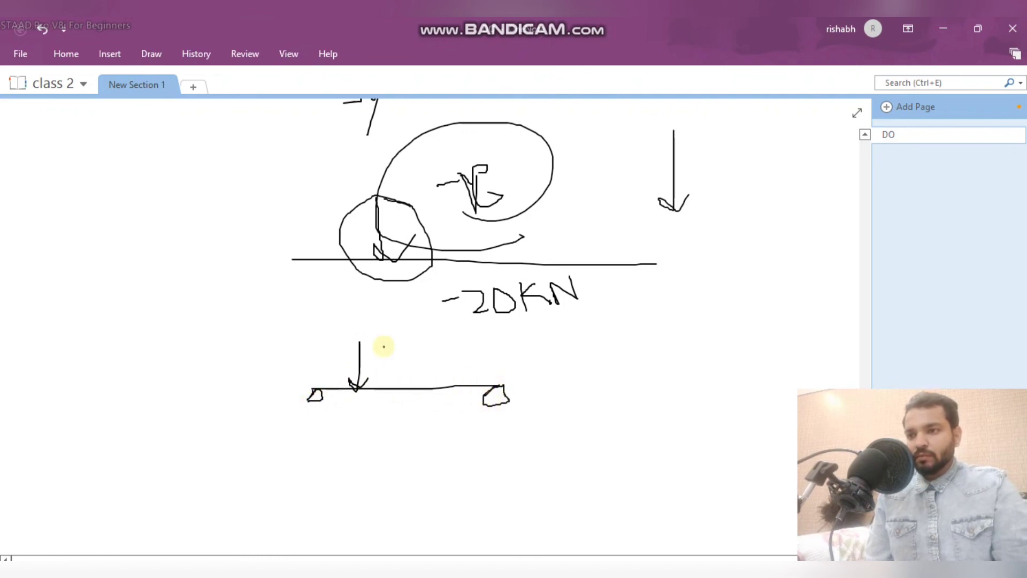
pyautogui.moveTo(370, 341)
pyautogui.mouseDown()
pyautogui.moveTo(374, 363)
pyautogui.moveTo(386, 343)
pyautogui.moveTo(412, 359)
pyautogui.moveTo(437, 355)
pyautogui.mouseUp()
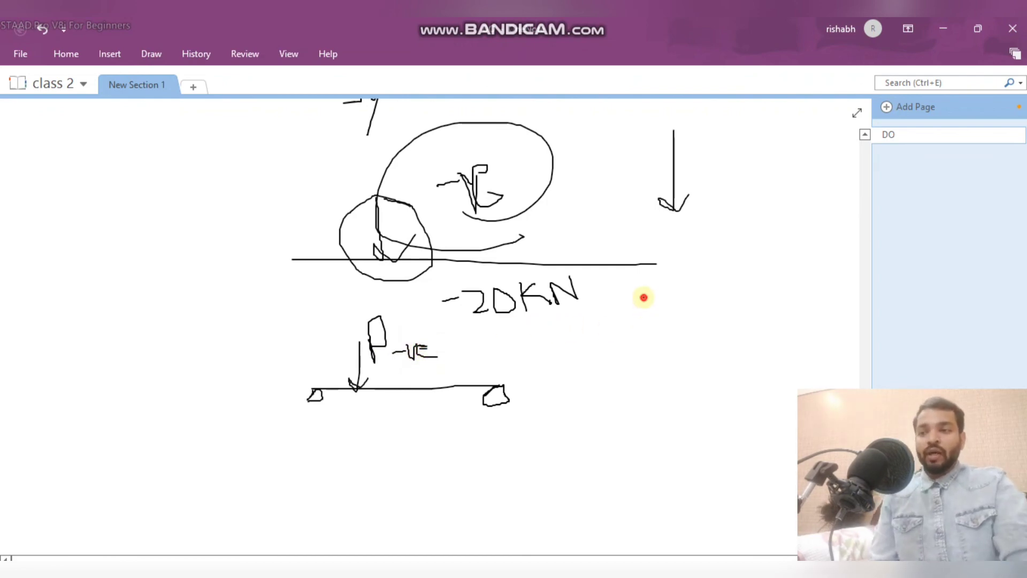
pyautogui.moveTo(645, 297)
pyautogui.mouseDown()
pyautogui.moveTo(629, 406)
pyautogui.moveTo(667, 377)
pyautogui.mouseUp()
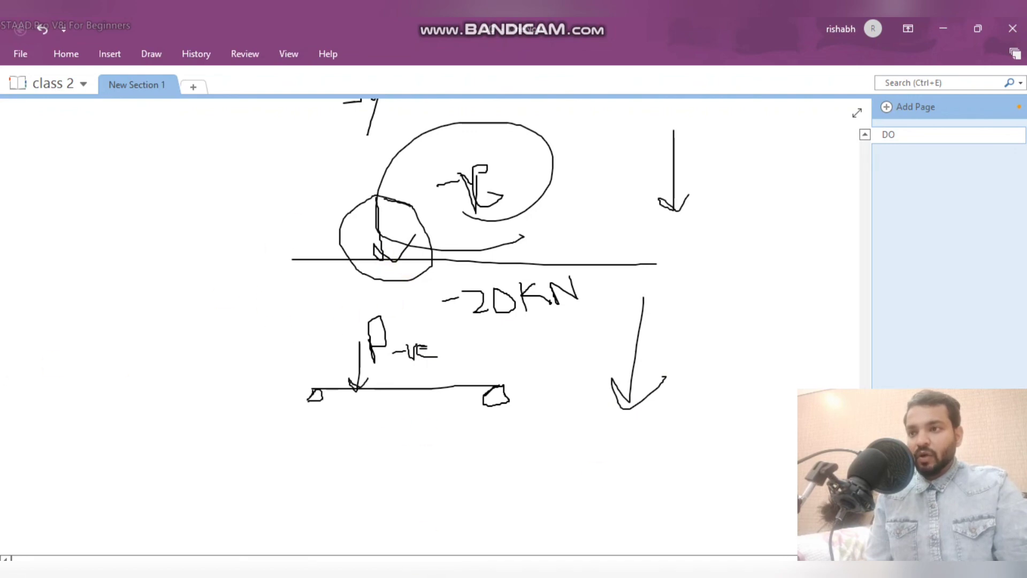
# Switch to STAAD.Pro, decline the auto save and choose the member load category for the new load item.
pyautogui.click(683, 567)
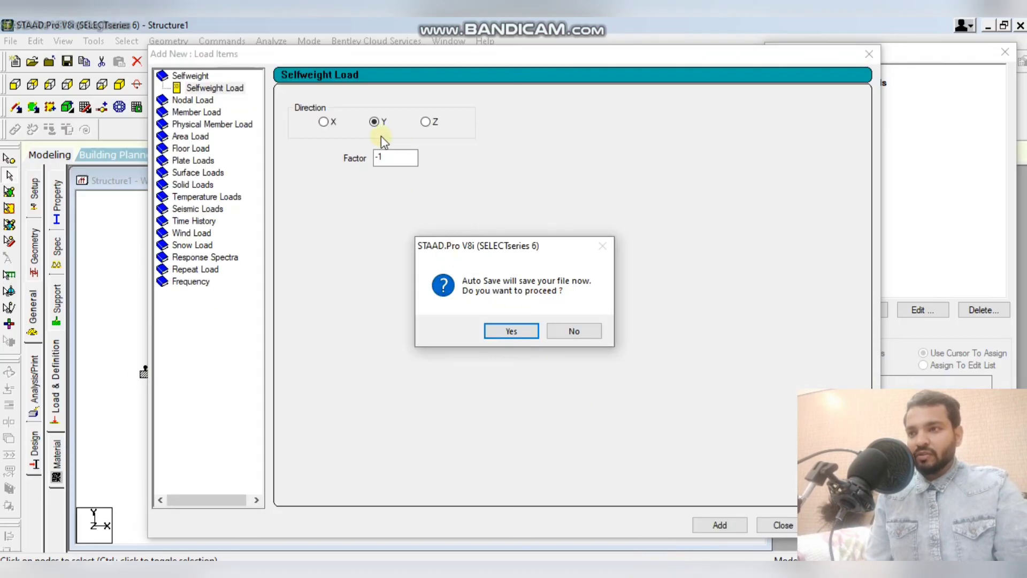
pyautogui.click(556, 335)
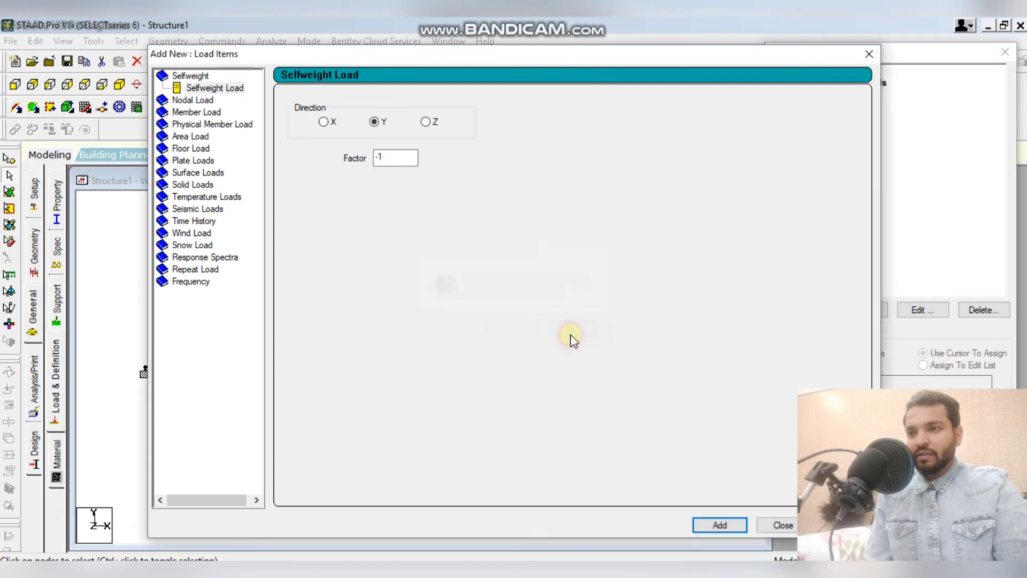
pyautogui.click(202, 112)
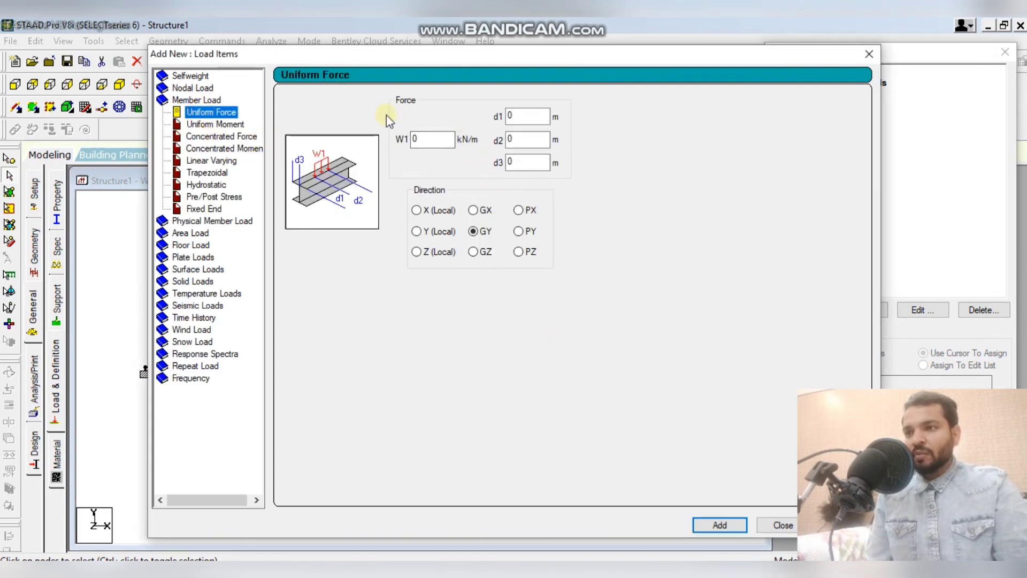